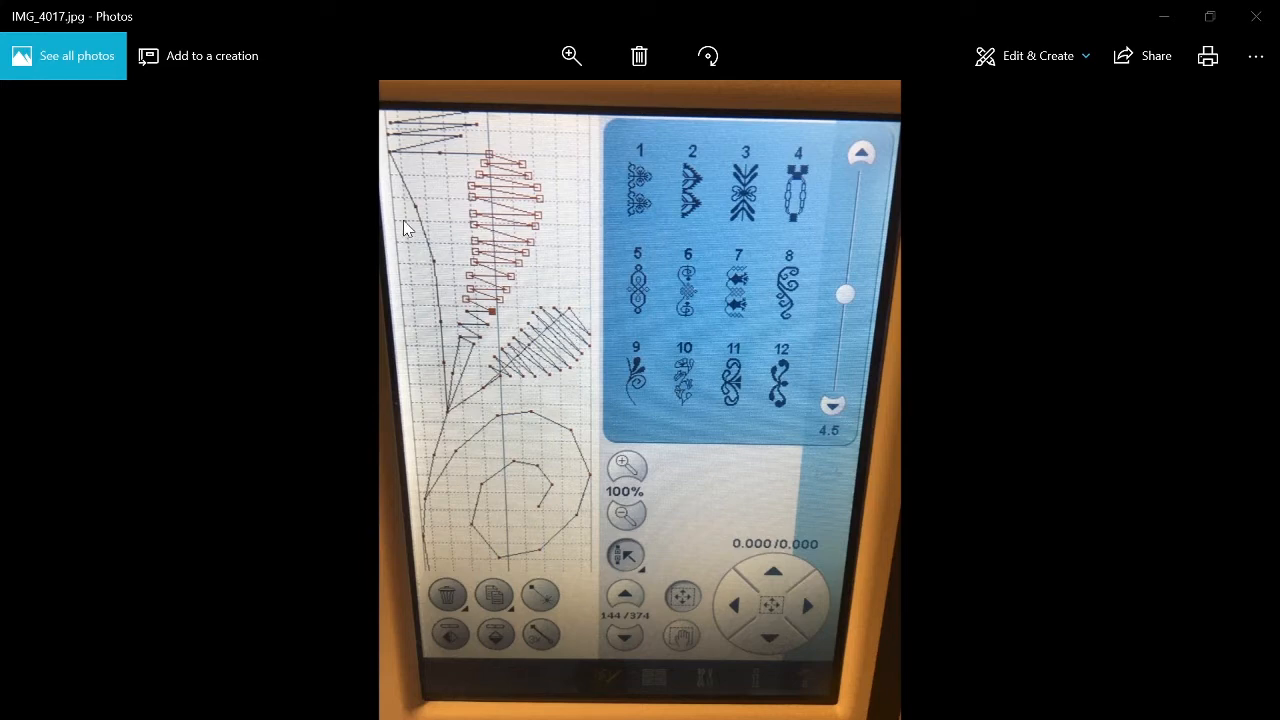
# - Browse through the photos of the sewing machine's decorative stitch patterns, starting from IMG_4017.jpg
pyautogui.click(1220, 396)
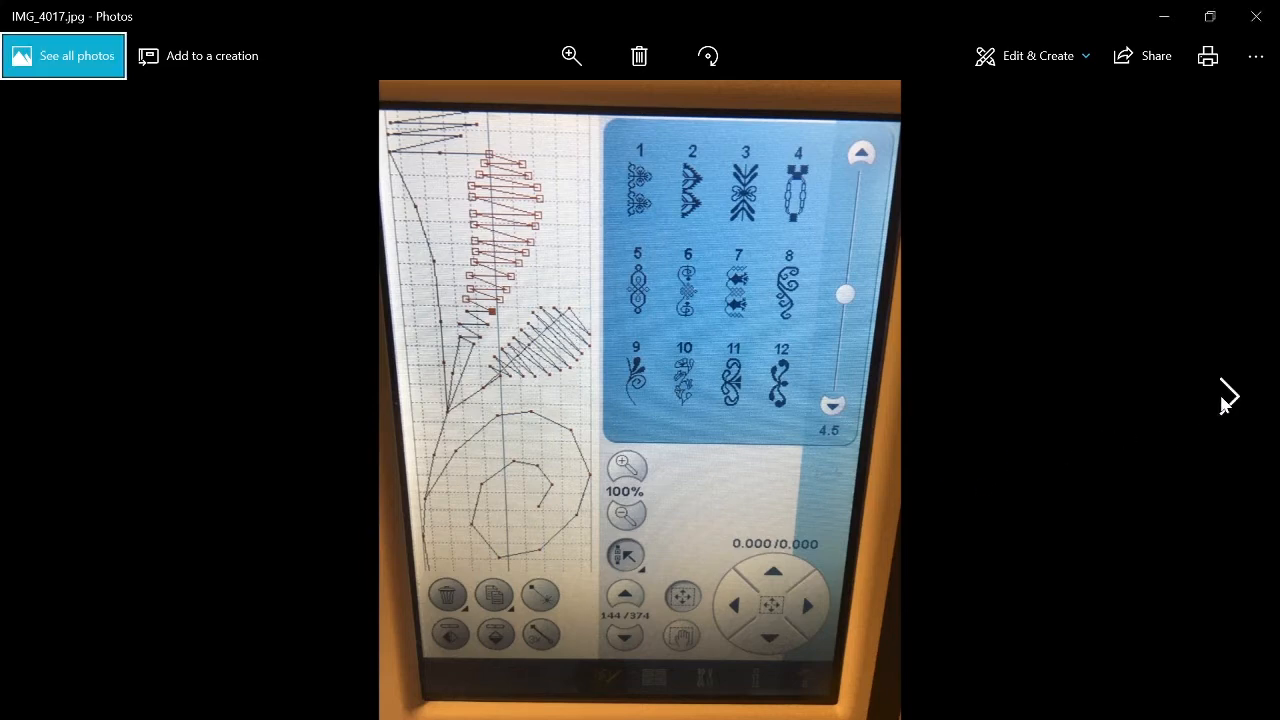
pyautogui.click(1226, 396)
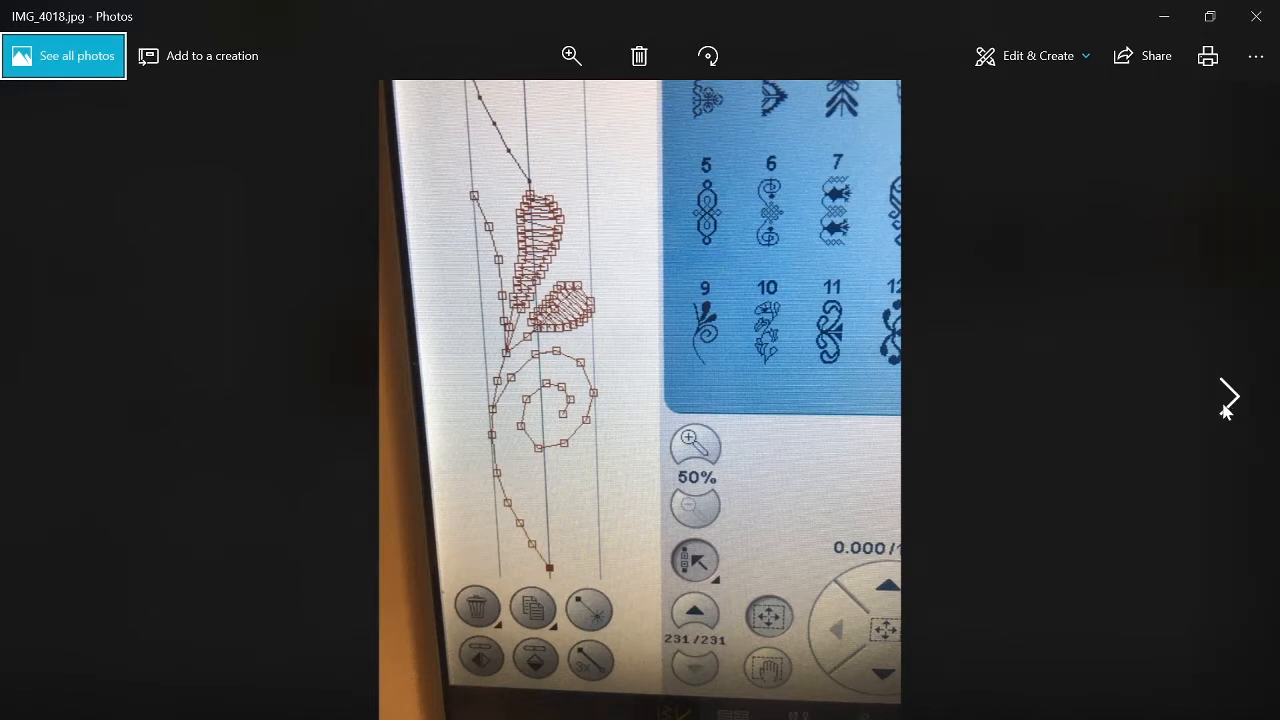
pyautogui.click(1228, 398)
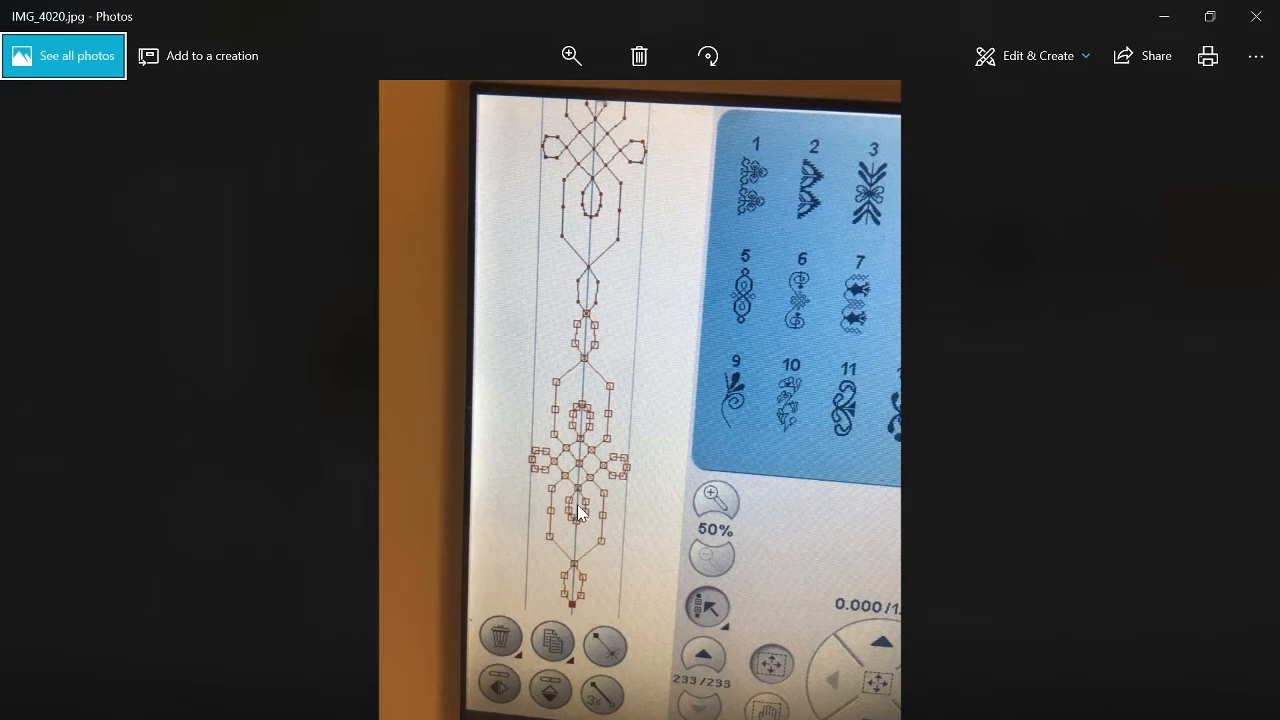
pyautogui.moveTo(1228, 396)
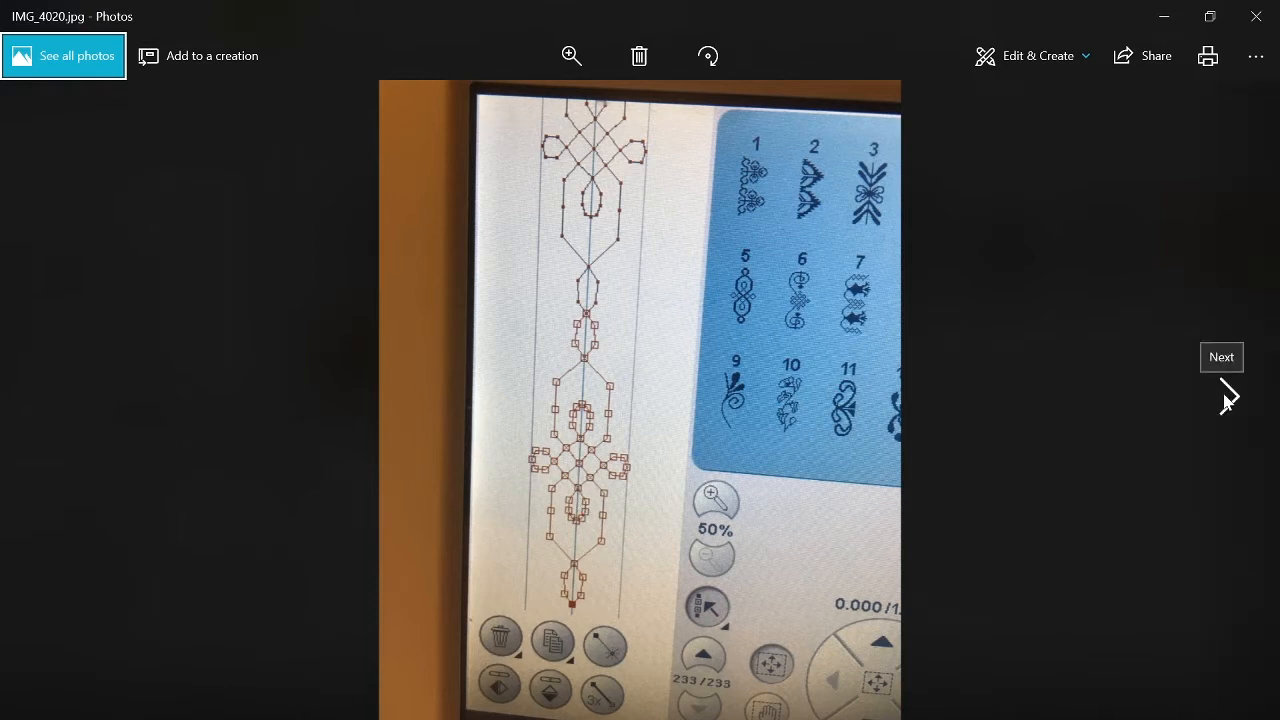
pyautogui.click(1228, 398)
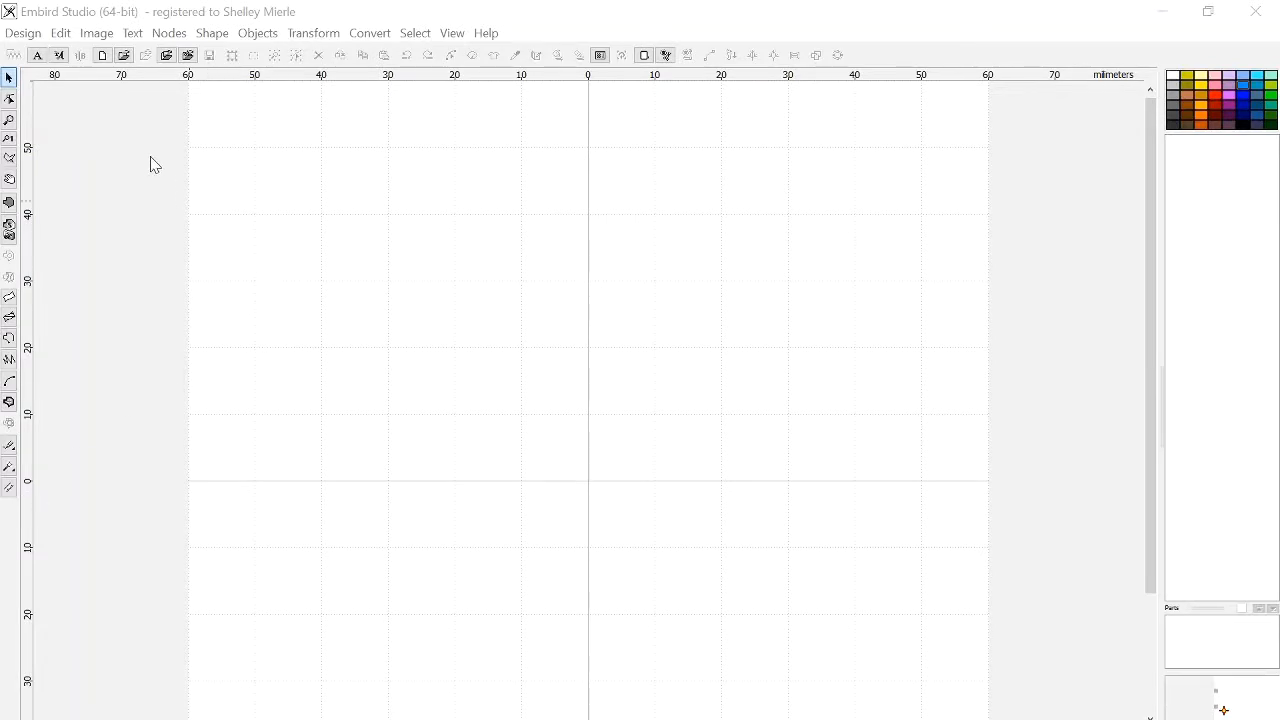
# - Switch to Embird Studio and open the border file BORD0010.EOF from the BORDERS folder
pyautogui.click(23, 33)
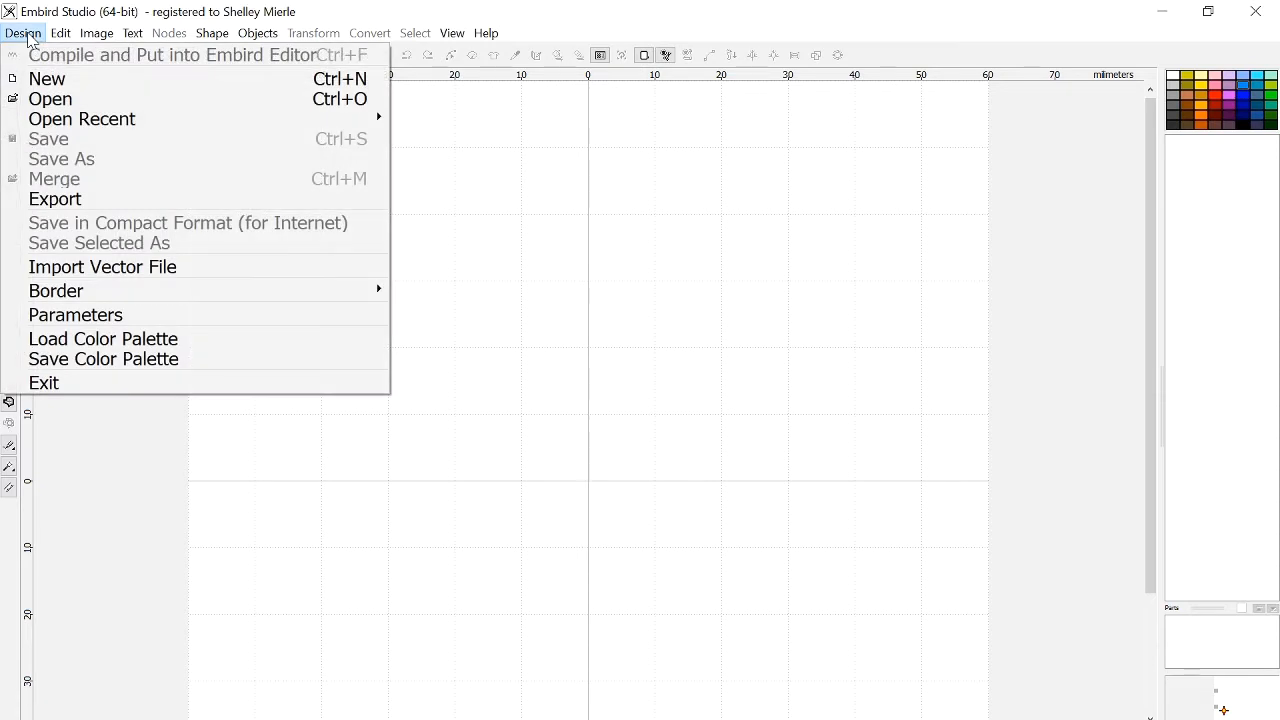
pyautogui.moveTo(196, 300)
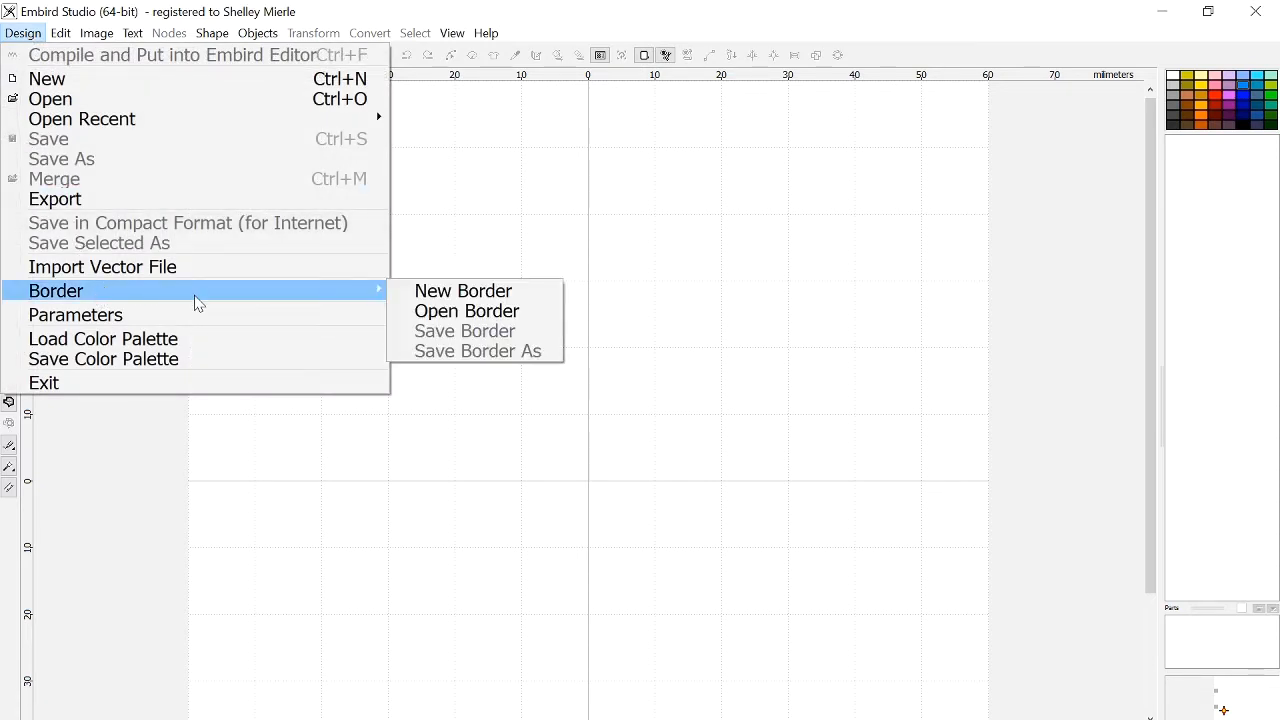
pyautogui.click(432, 311)
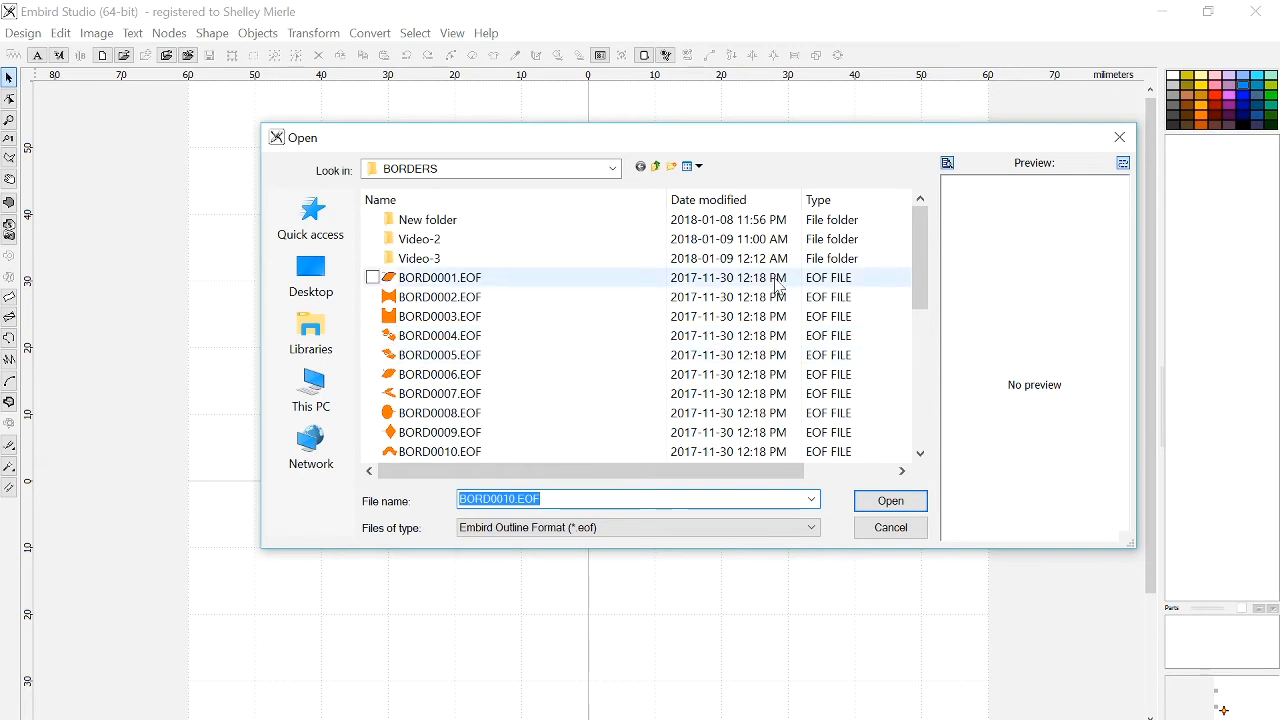
pyautogui.scroll(-1, 505, 400)
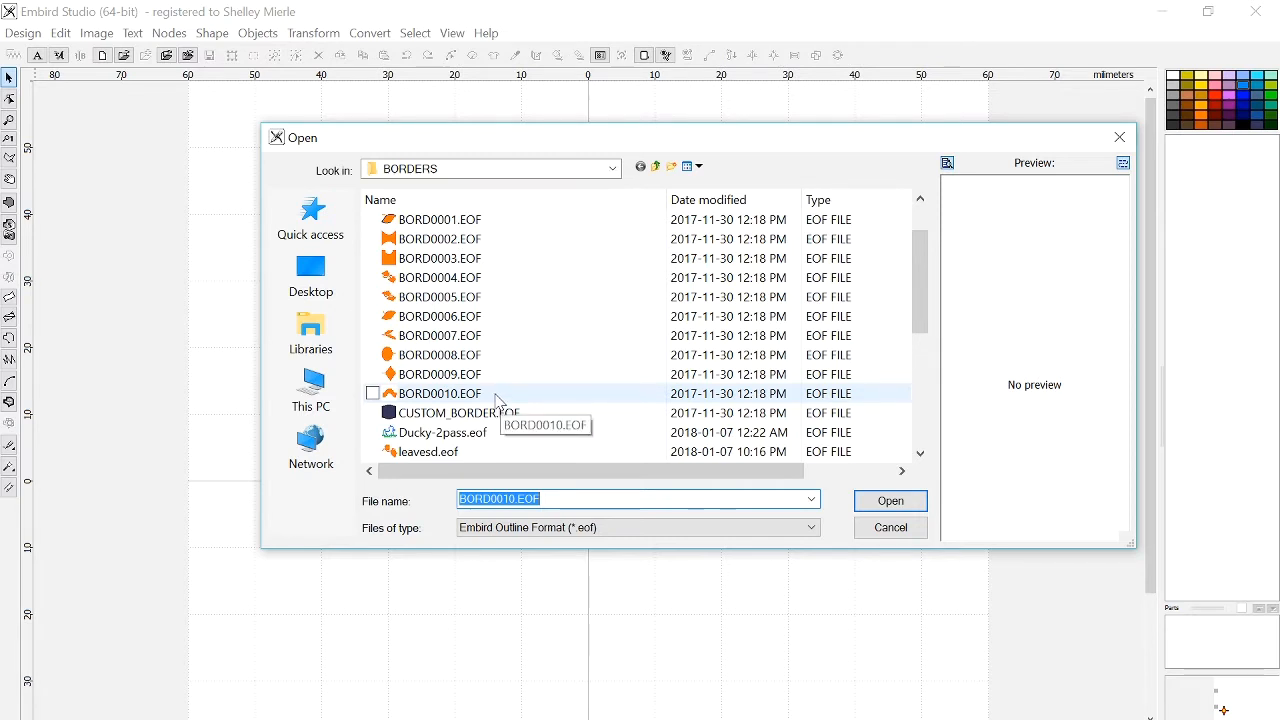
pyautogui.doubleClick(499, 398)
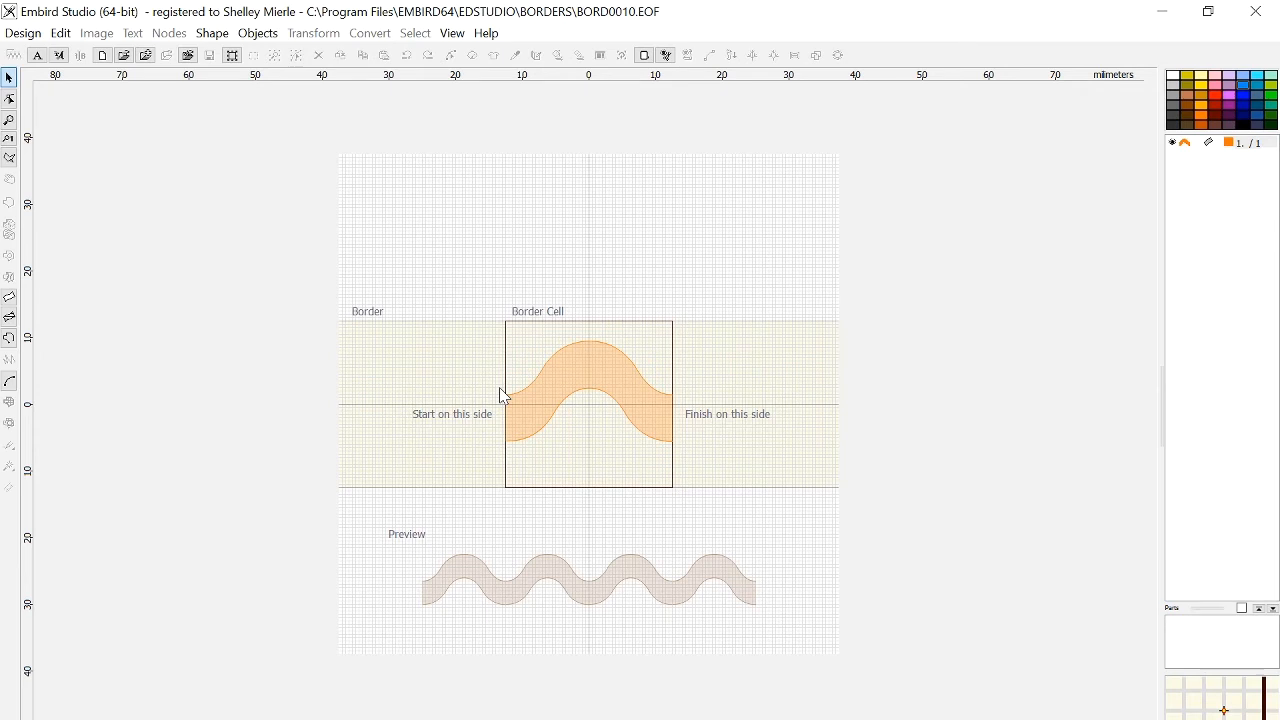
# - Inspect the nodes of the wave shape in the border cell and generate its stitches with its existing parameters
pyautogui.click(598, 368)
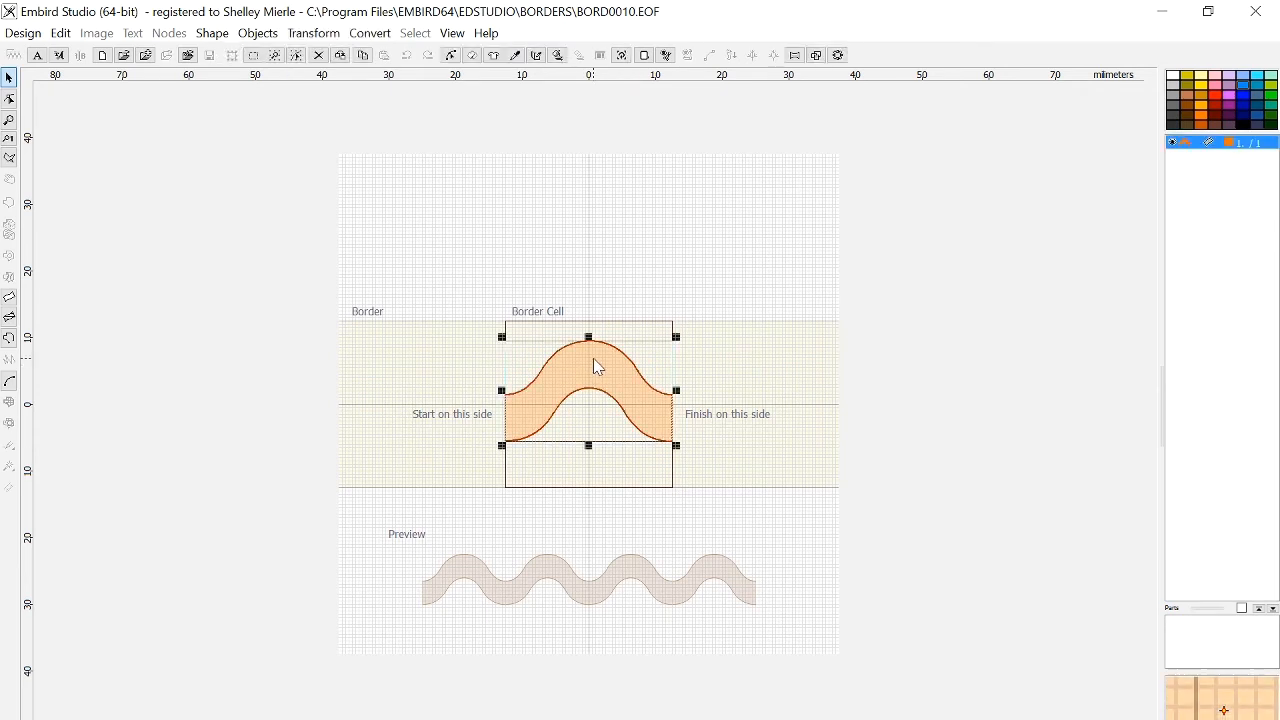
pyautogui.doubleClick(593, 358)
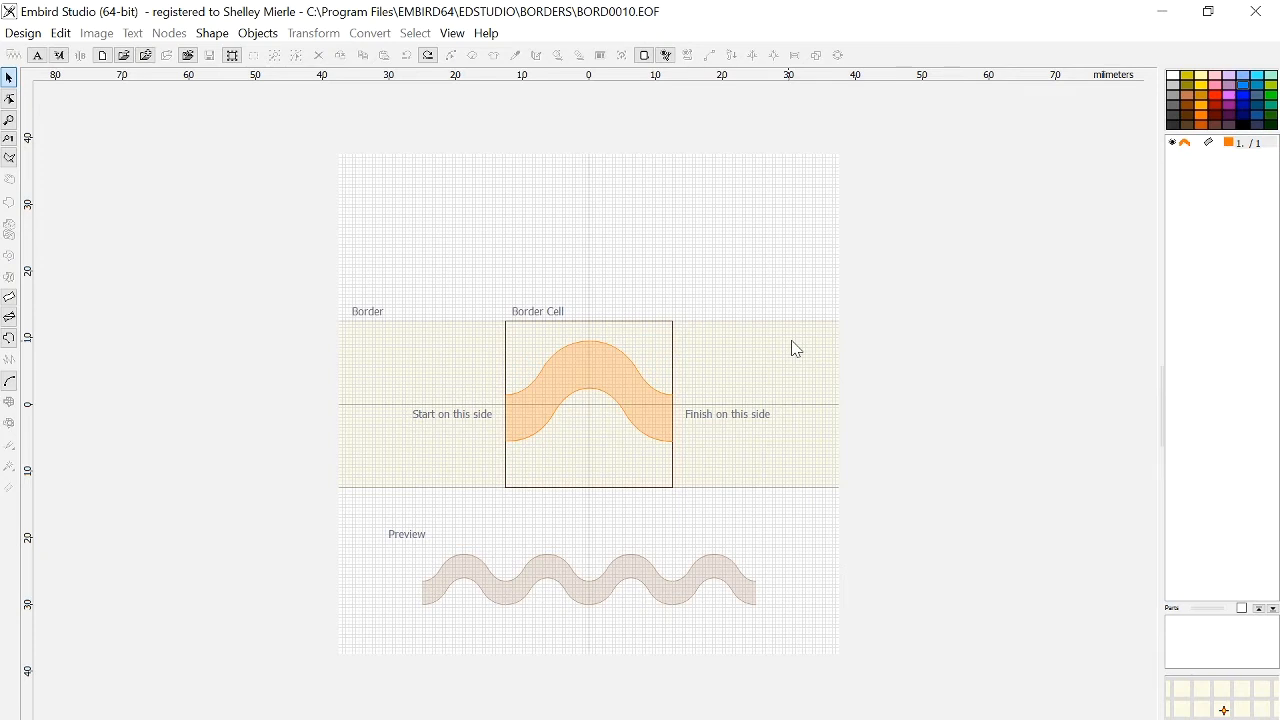
pyautogui.click(1204, 146)
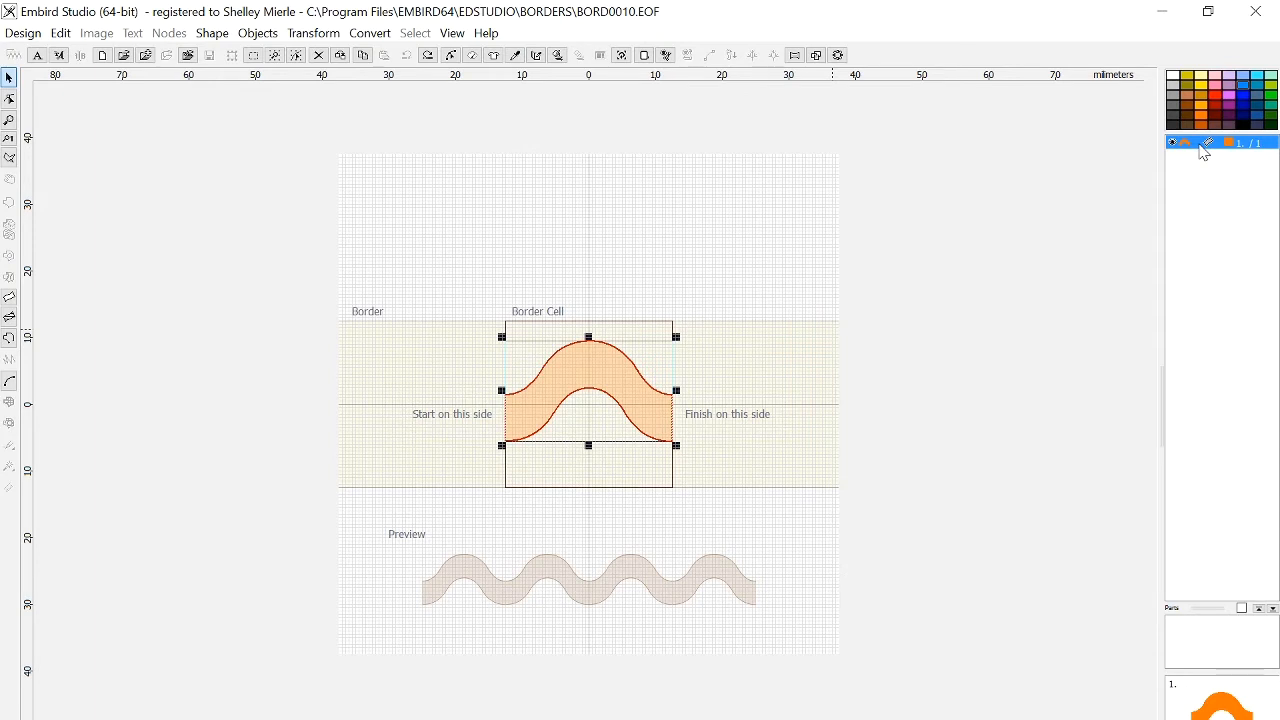
pyautogui.doubleClick(1204, 146)
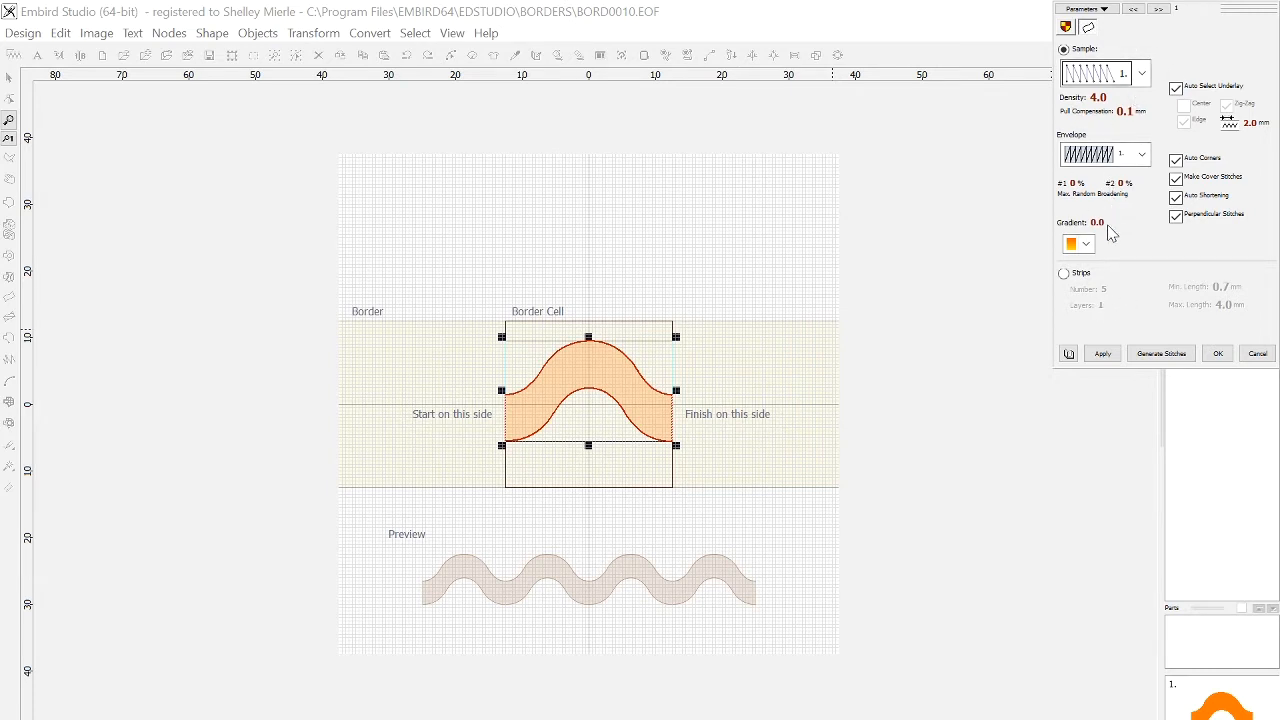
pyautogui.click(1102, 354)
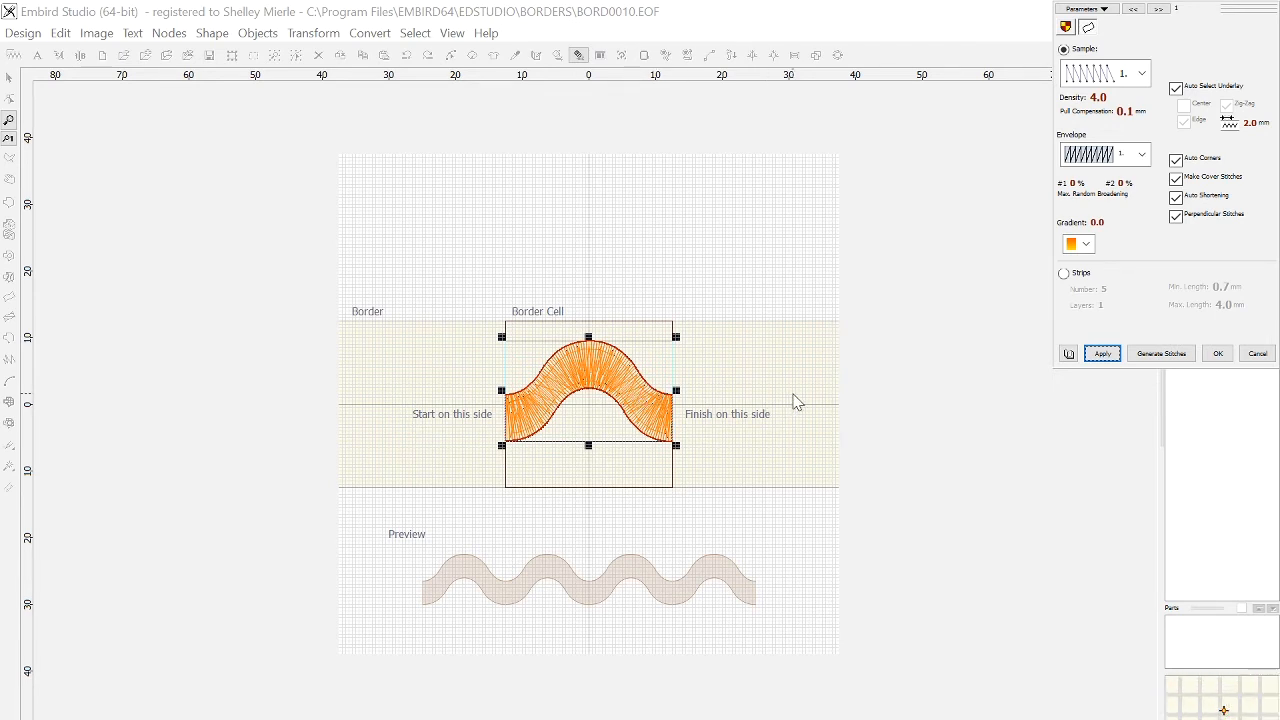
pyautogui.click(1218, 353)
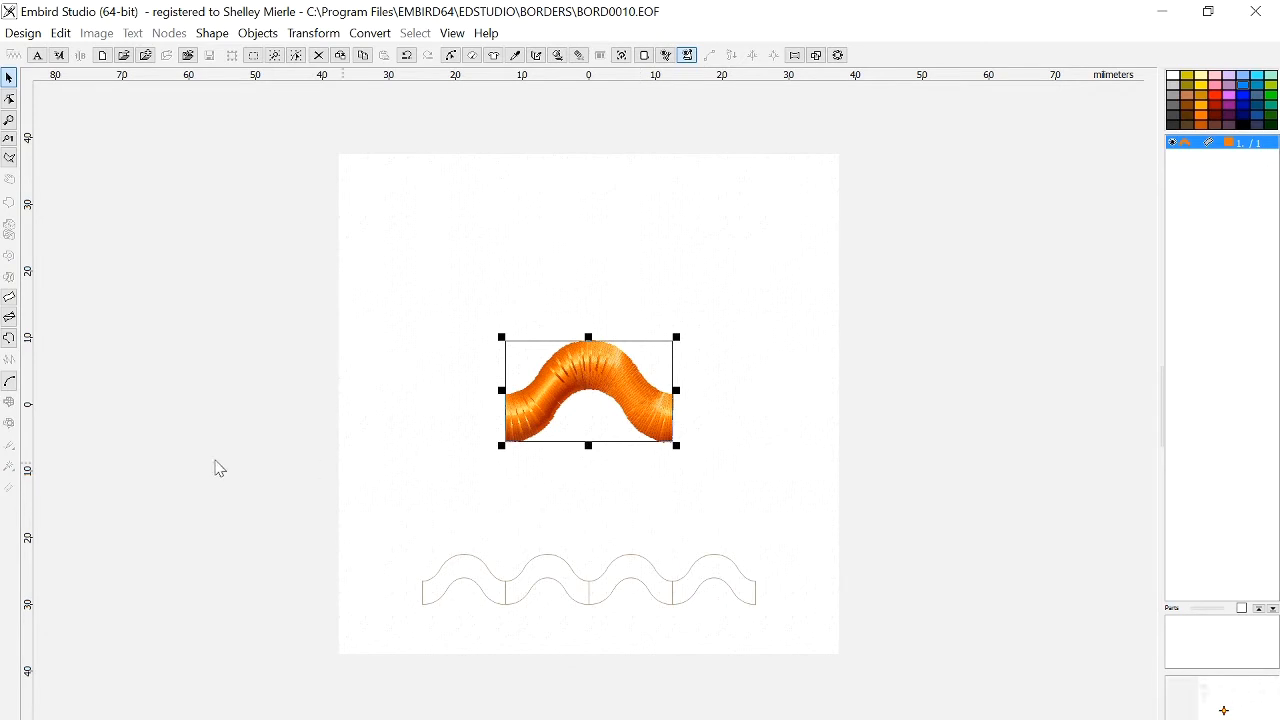
# - Open the border file BORD0008.EOF and inspect the nodes at the starting side of its oval shape
pyautogui.hotkey('ctrl', 'o')
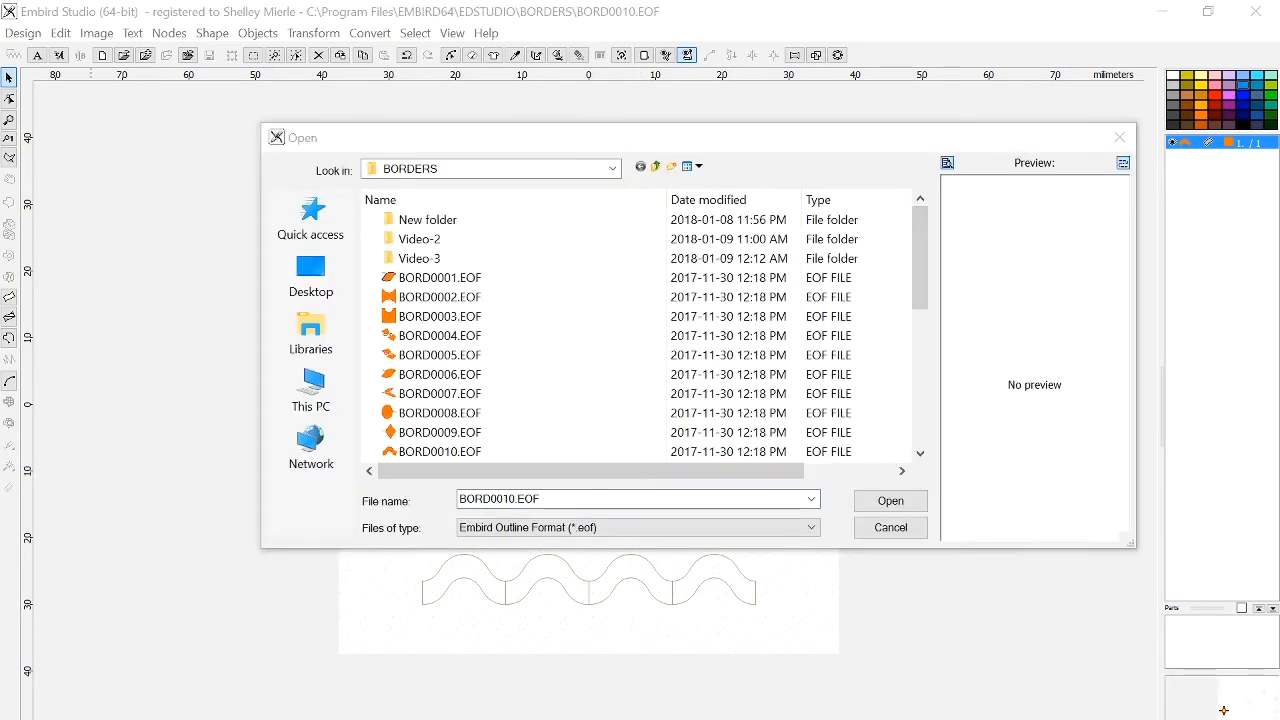
pyautogui.doubleClick(415, 414)
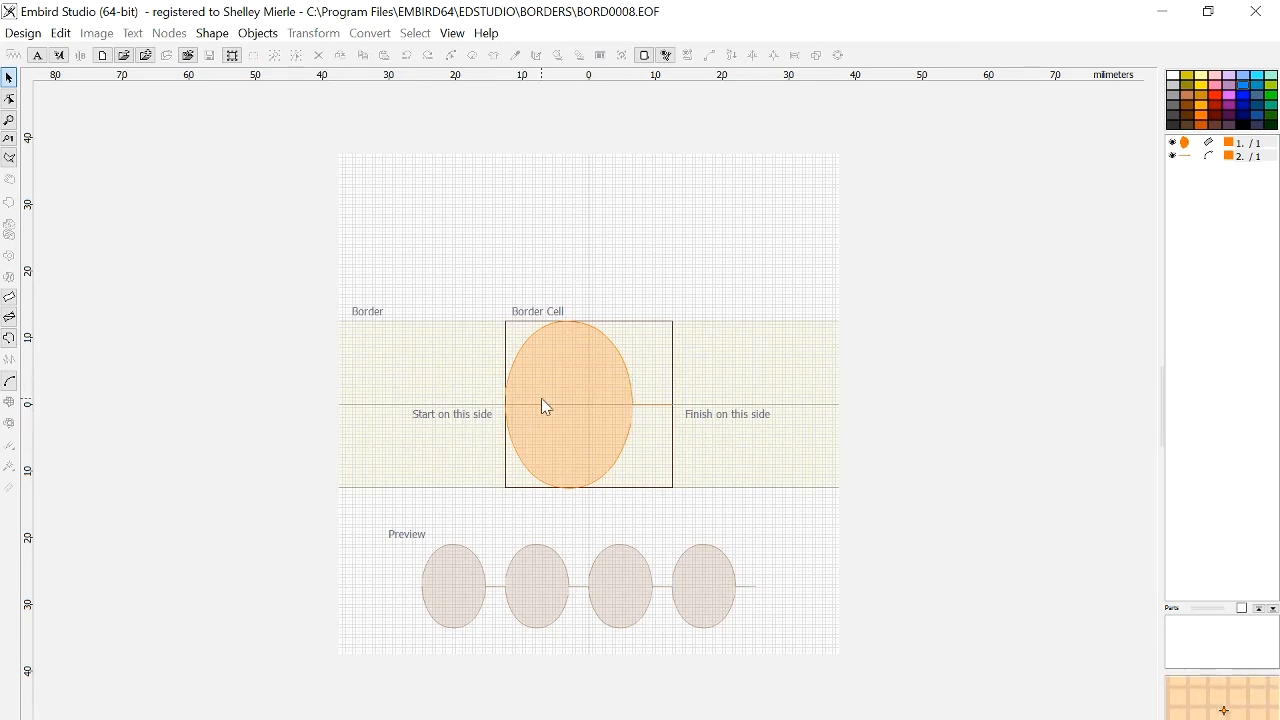
pyautogui.click(1190, 145)
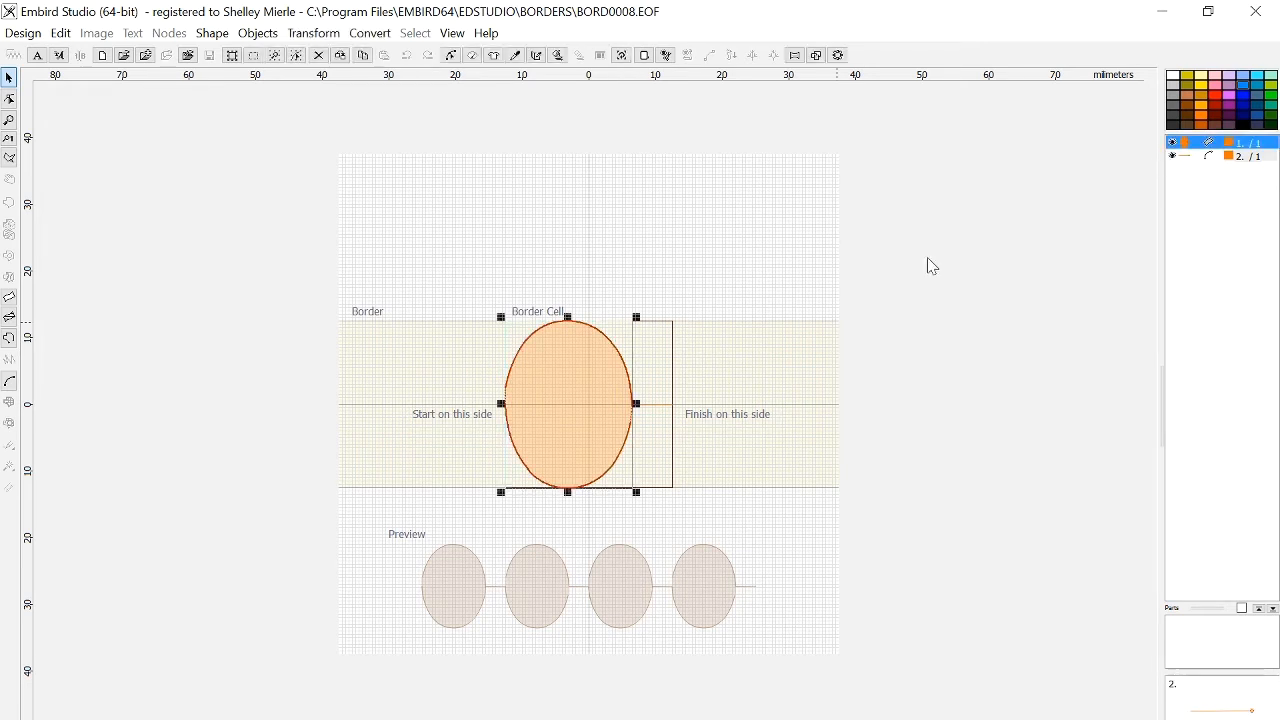
pyautogui.doubleClick(505, 406)
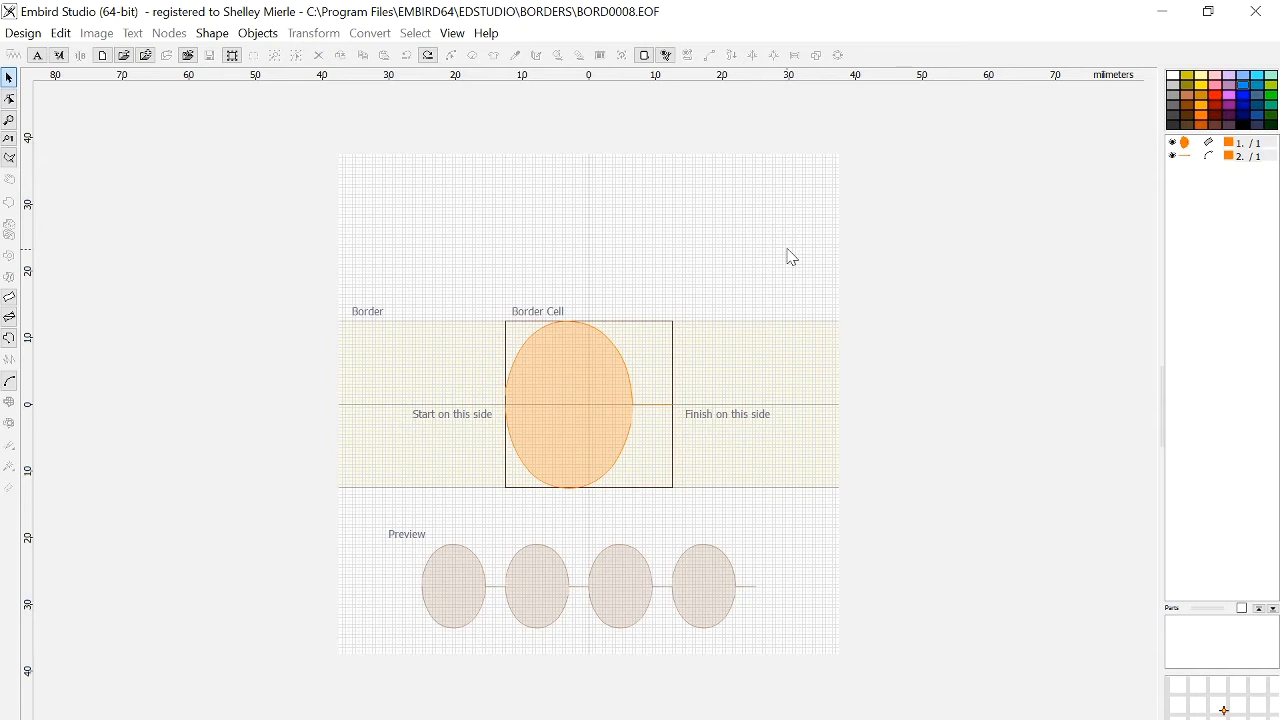
pyautogui.click(509, 407)
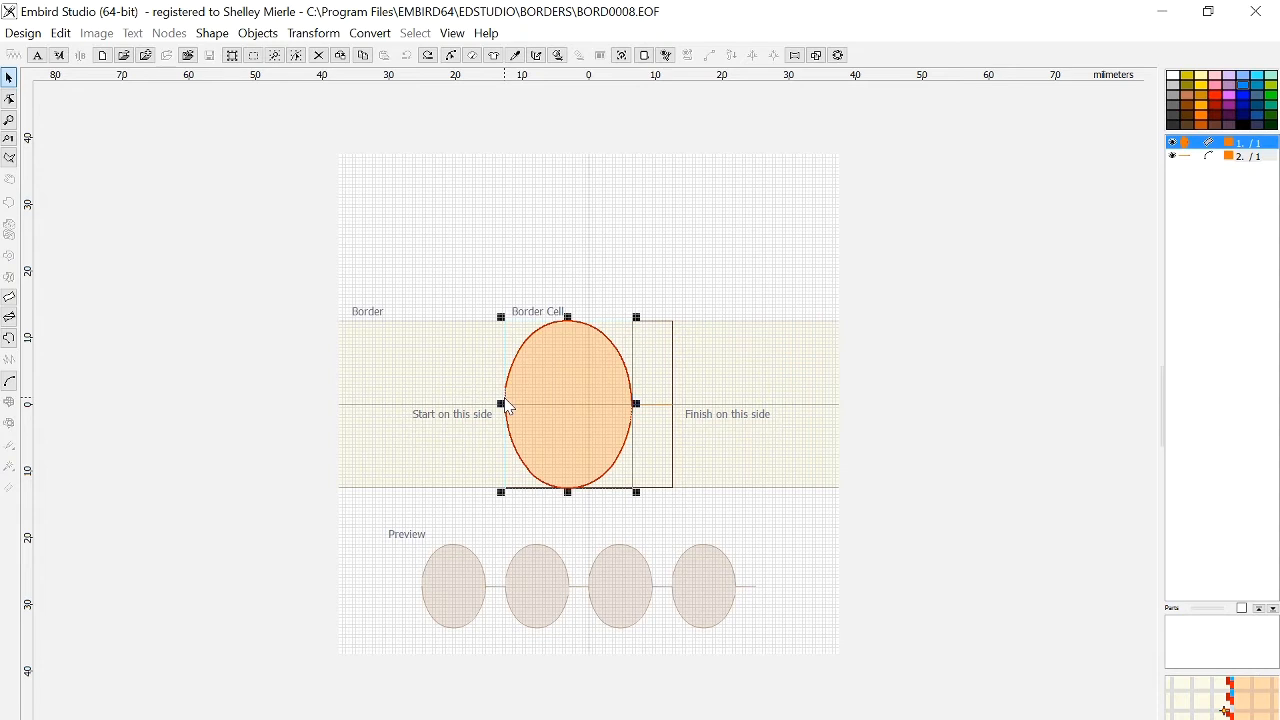
pyautogui.doubleClick(509, 407)
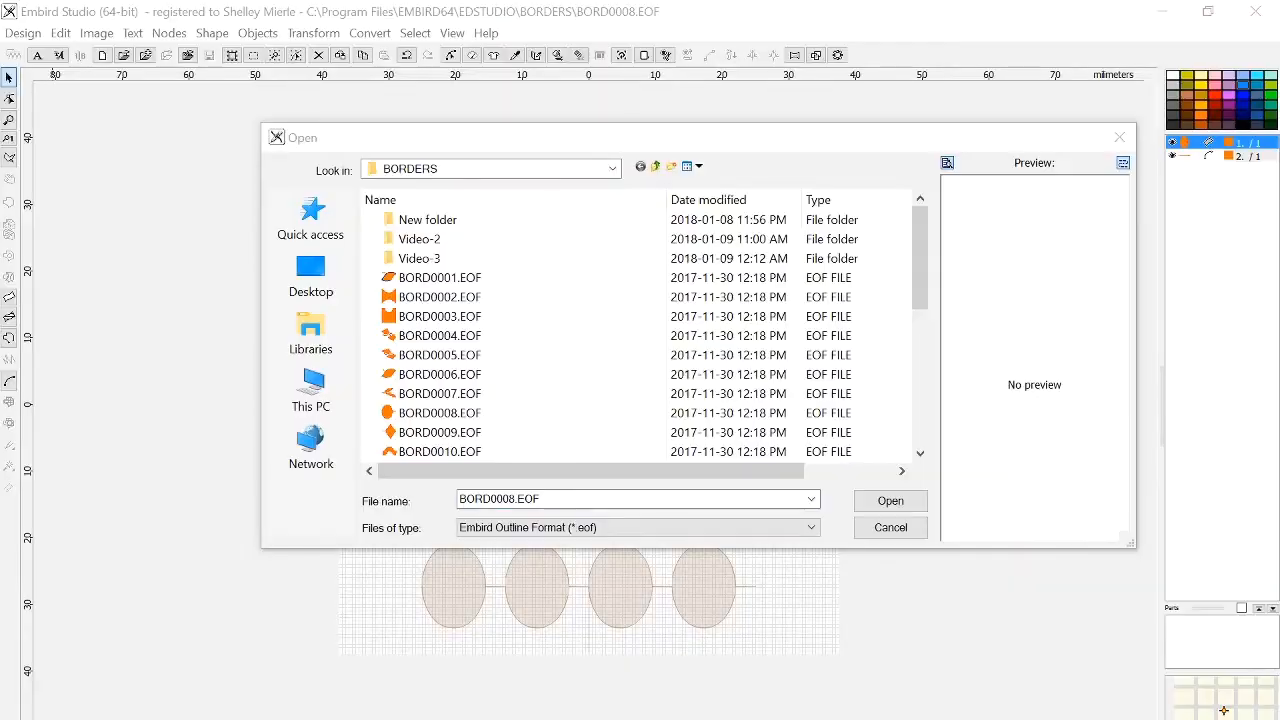
# - Open the border file BORD0006.EOF and inspect the nodes of its curved line object without changing them
pyautogui.doubleClick(404, 376)
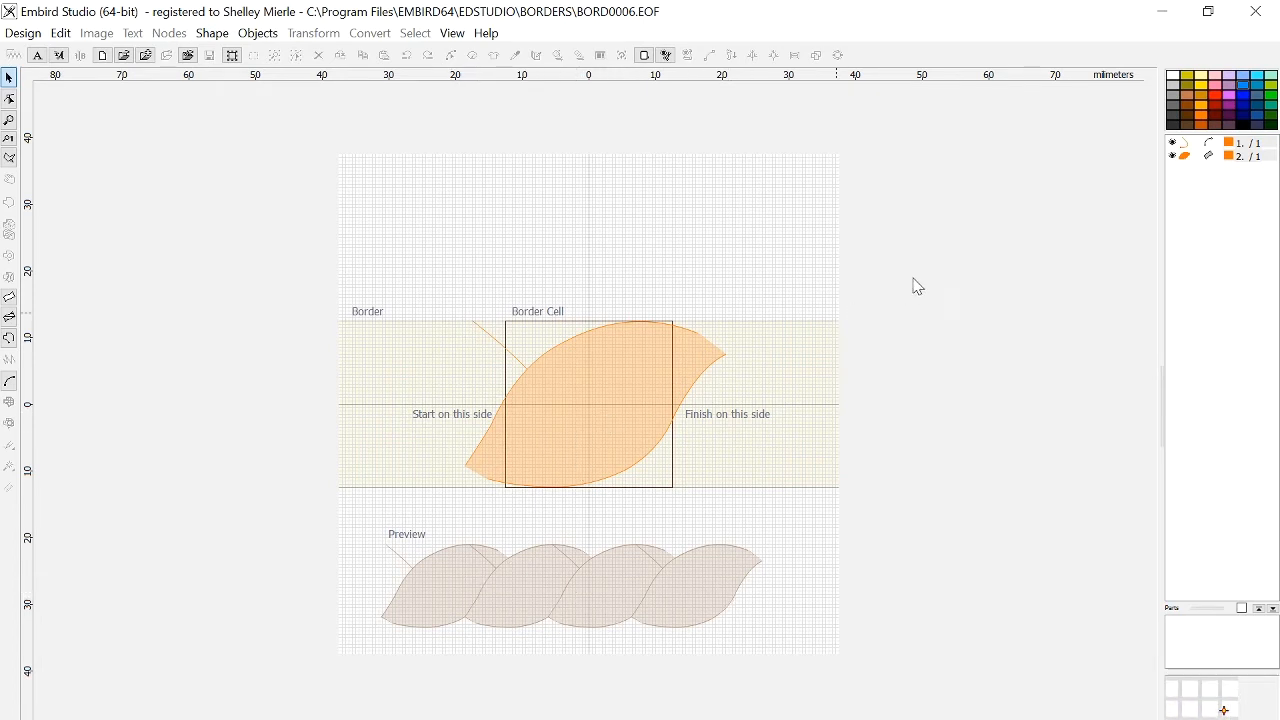
pyautogui.click(1187, 144)
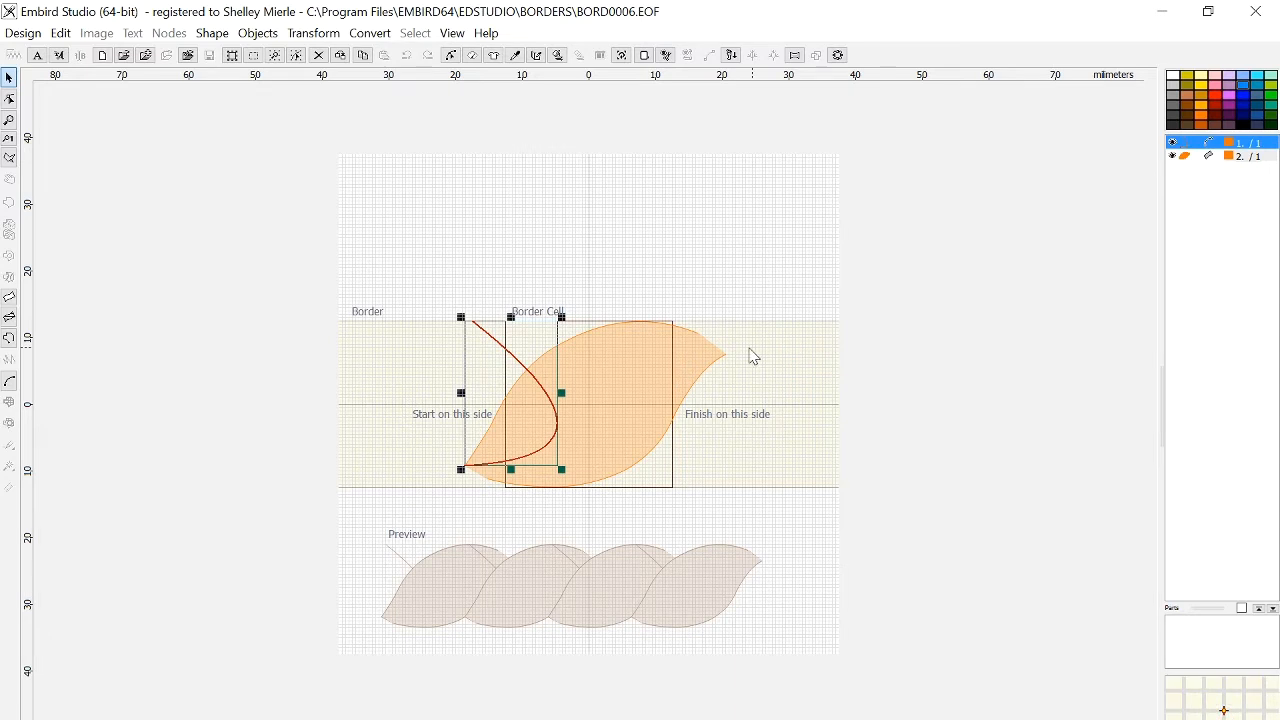
pyautogui.doubleClick(480, 332)
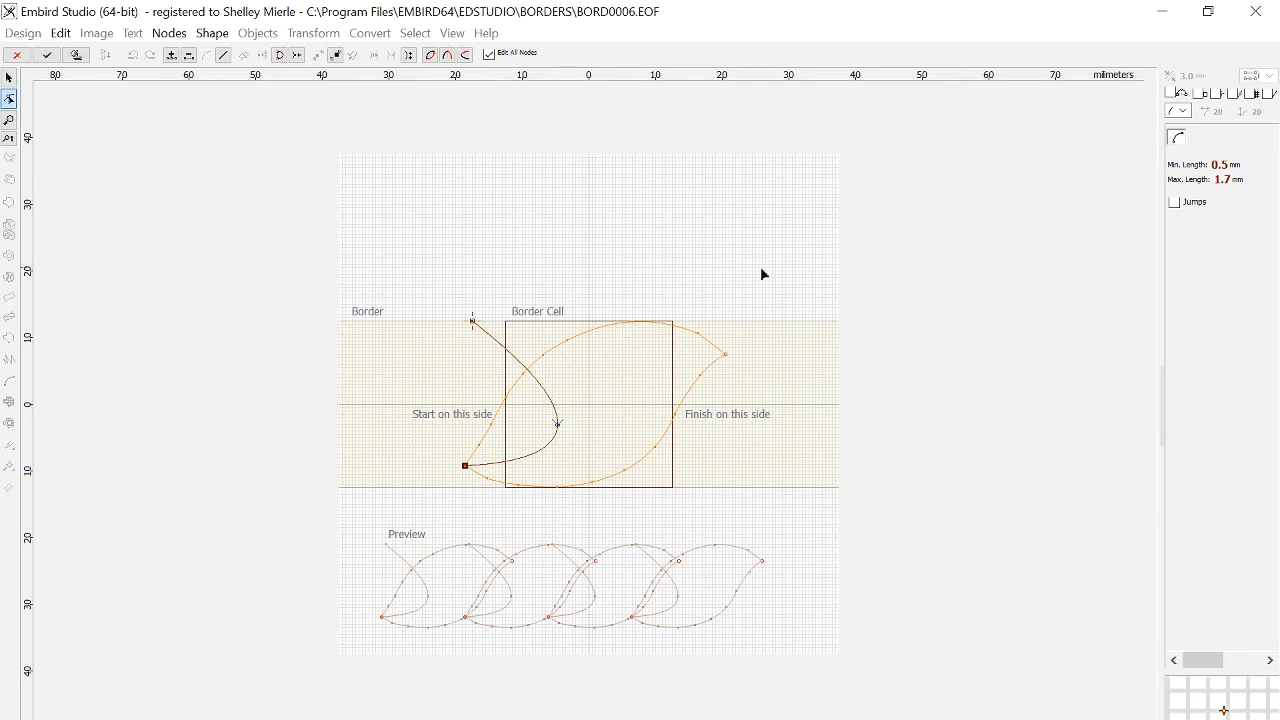
pyautogui.press('Escape')
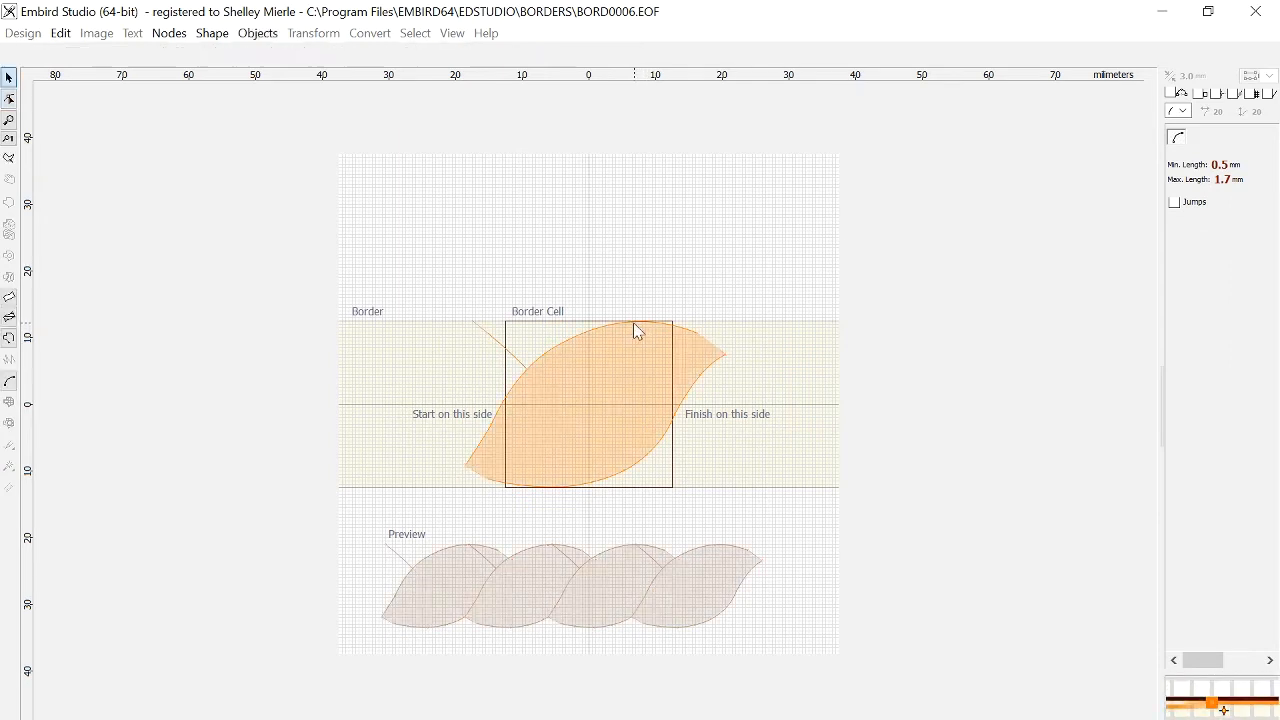
# - Inspect the nodes of the large leaf-shaped column object and generate its stitches
pyautogui.click(644, 356)
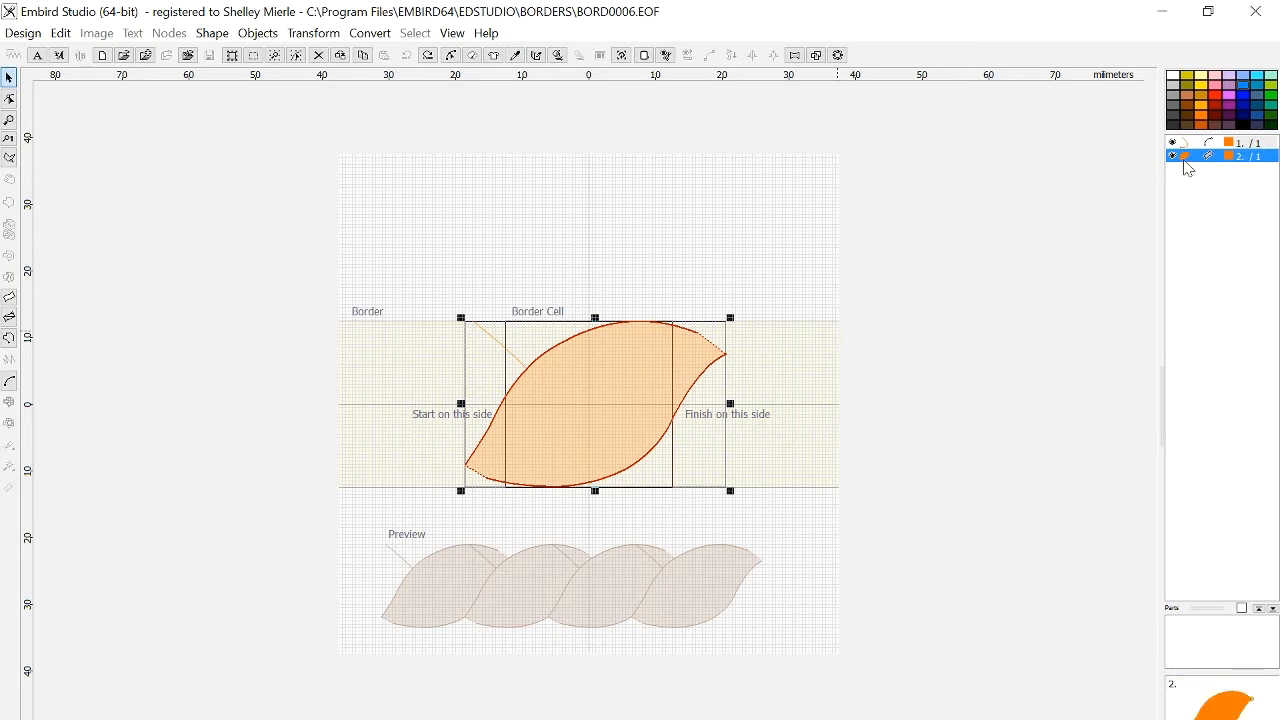
pyautogui.doubleClick(718, 364)
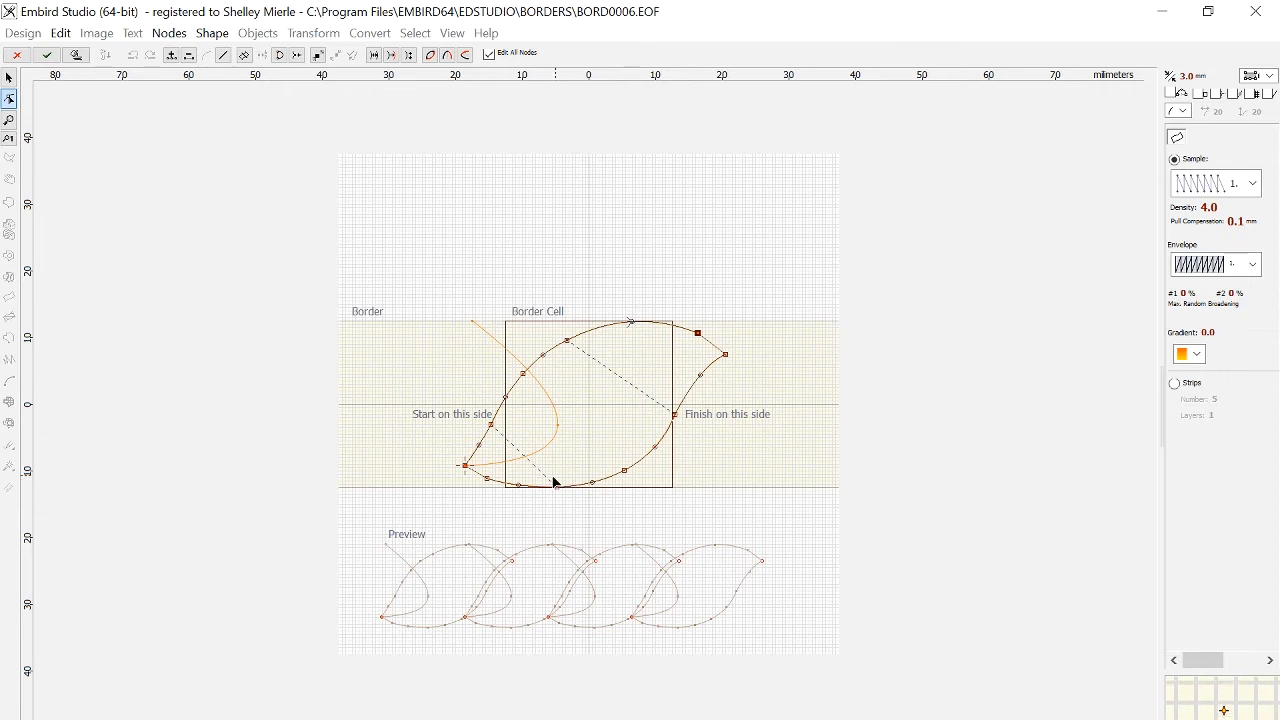
pyautogui.press('Return')
pyautogui.click(620, 438)
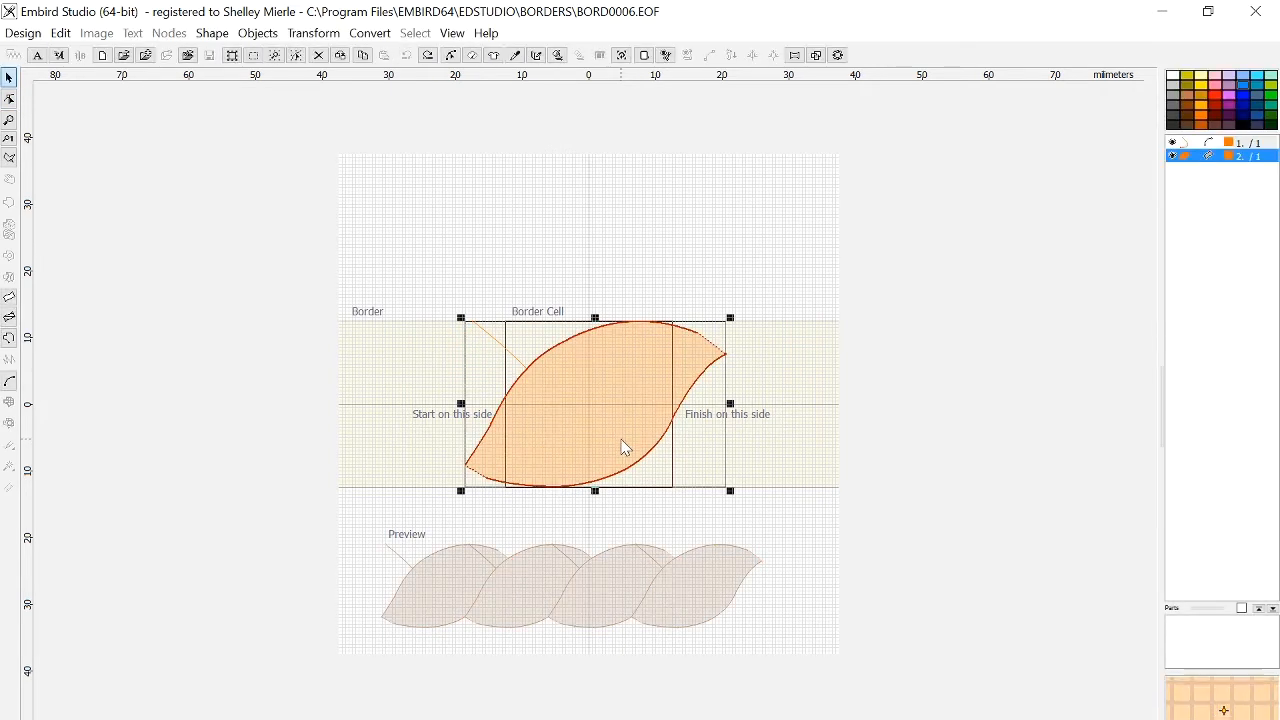
pyautogui.hotkey('ctrl', 'g')
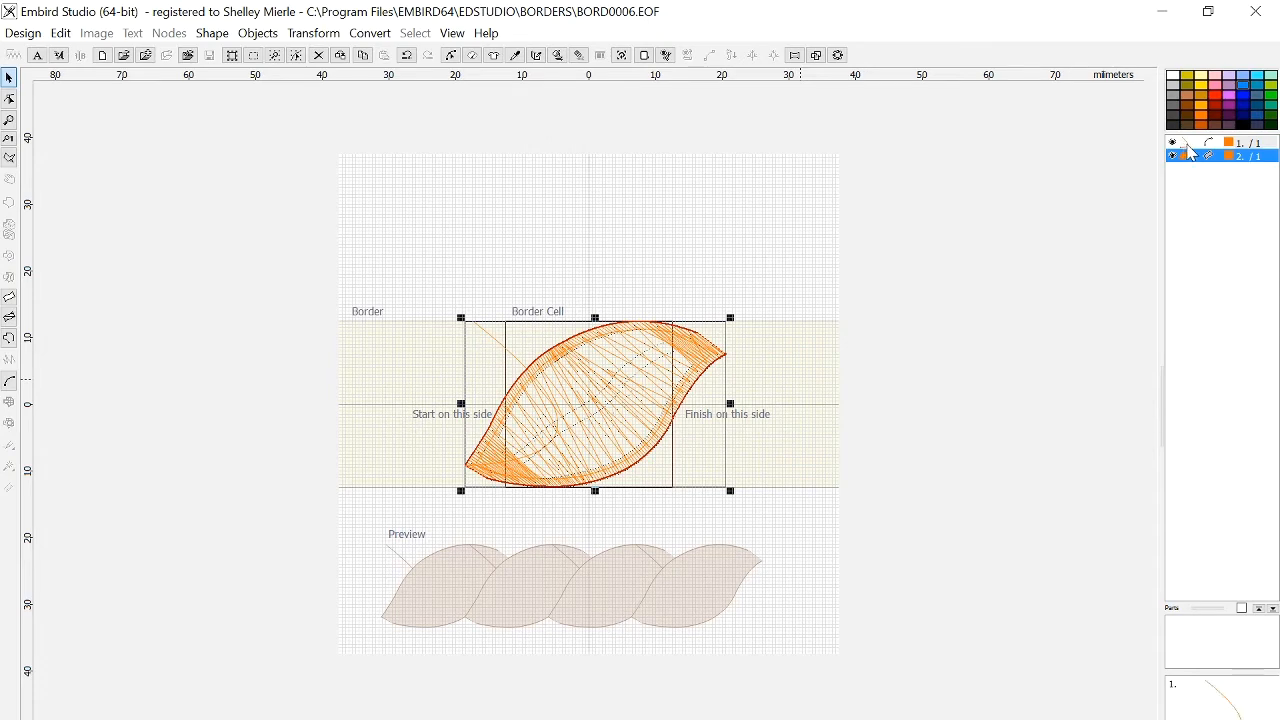
# - Examine the stitch parameters and general settings of the curved line object beneath the leaf shape
pyautogui.click(1189, 145)
pyautogui.rightClick(1189, 149)
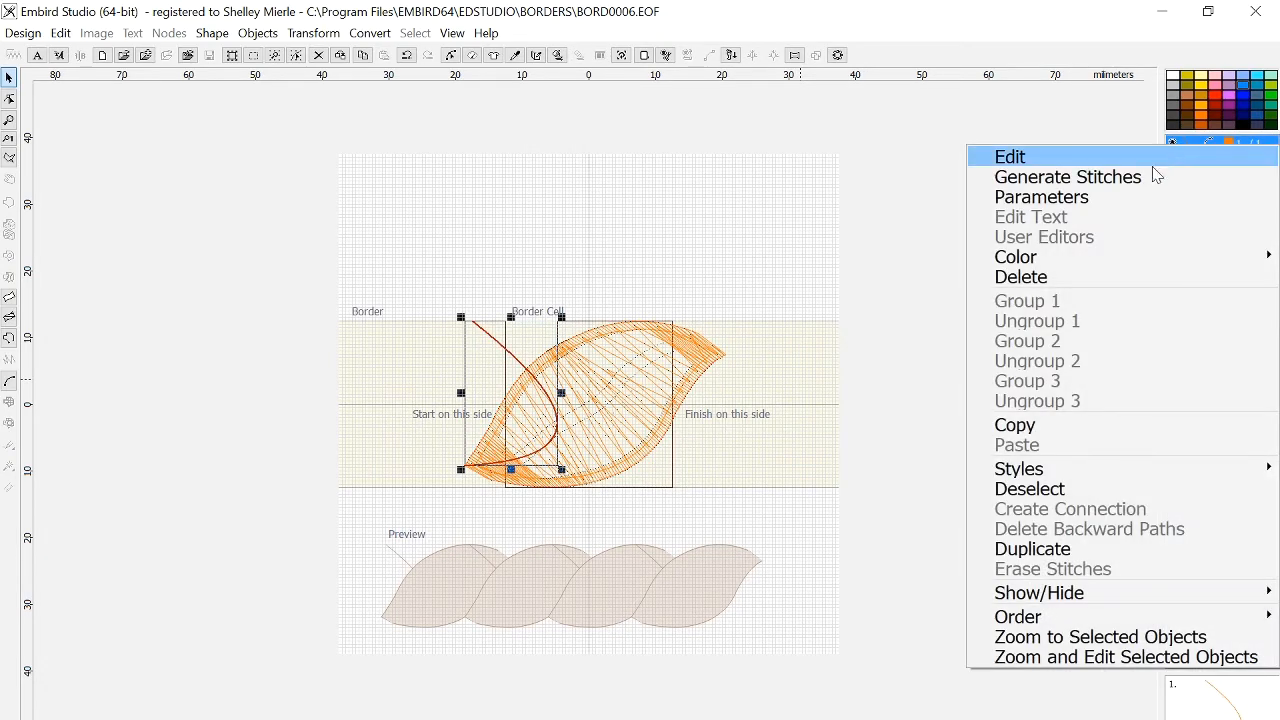
pyautogui.click(1115, 200)
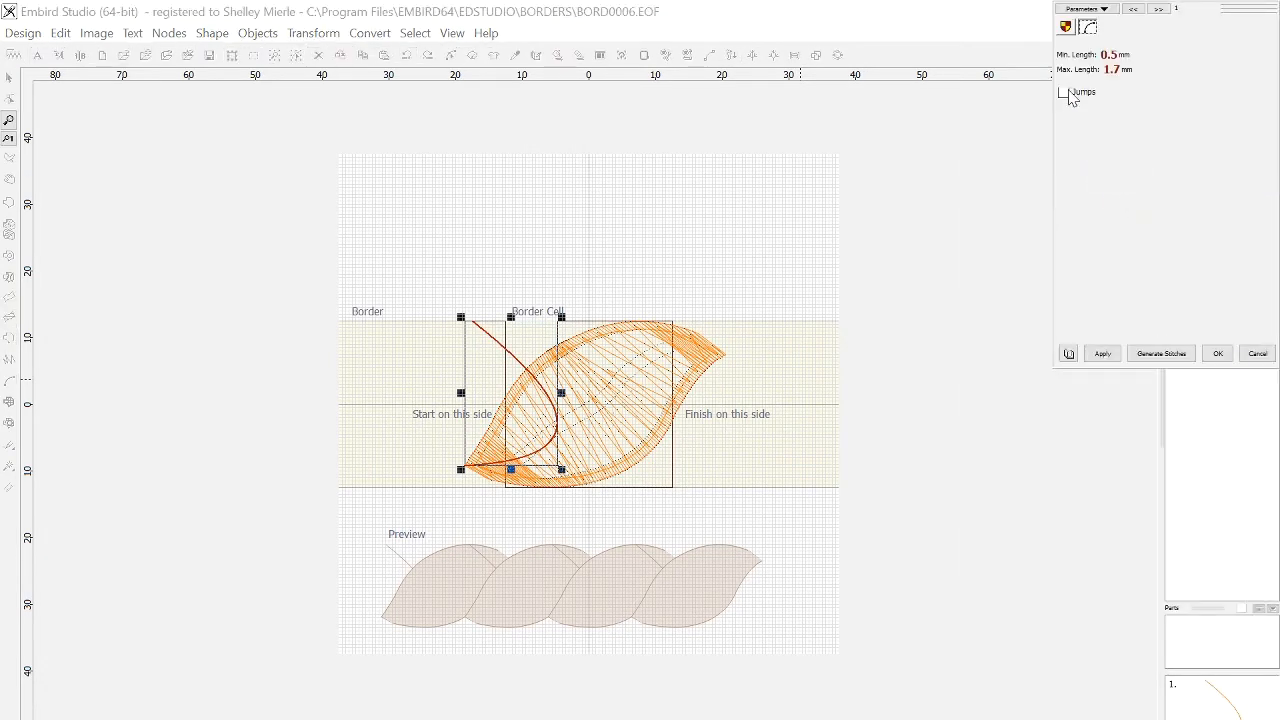
pyautogui.click(1066, 27)
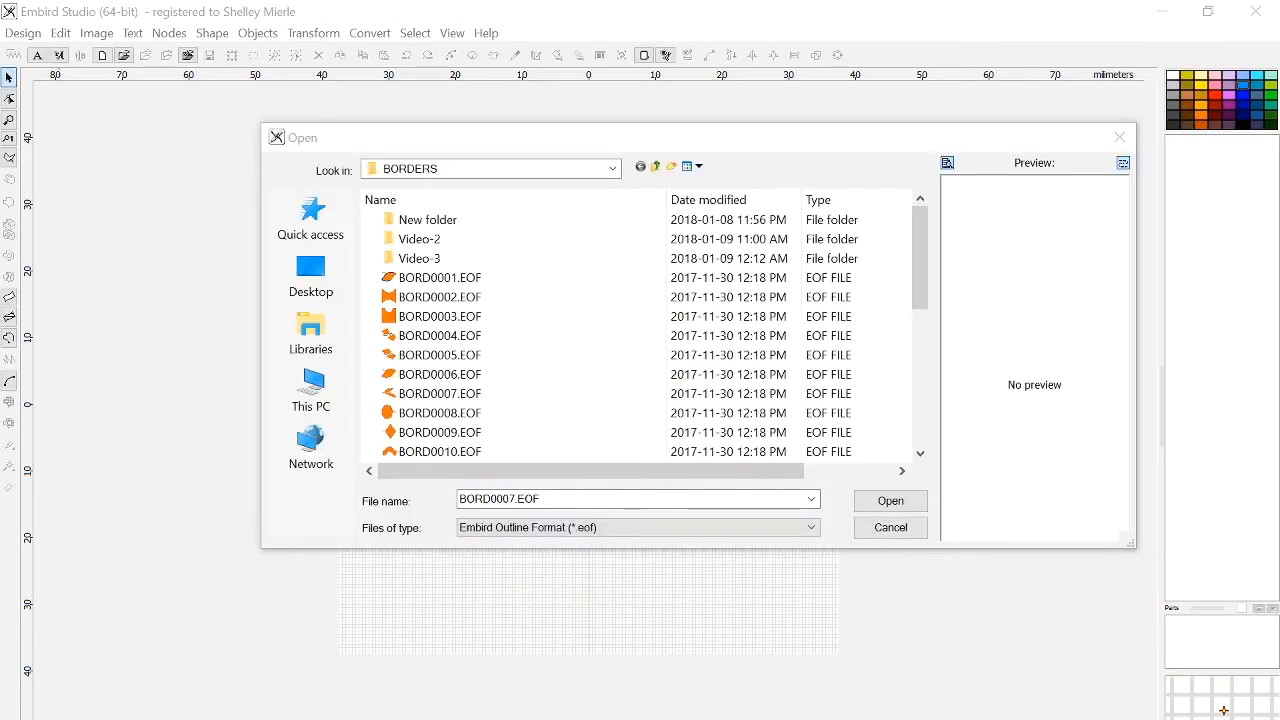
# - Open the border file BORD0007.EOF and select the first line object, running through the upper leaf
pyautogui.doubleClick(454, 394)
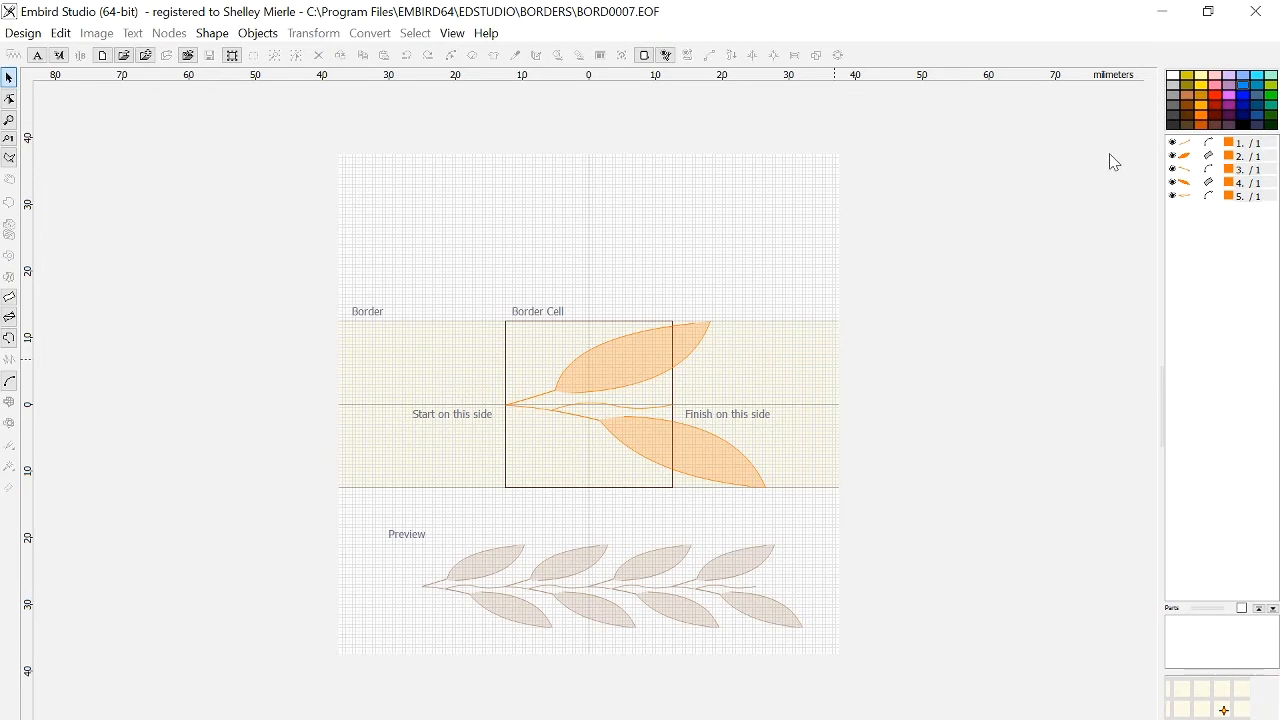
pyautogui.click(1186, 145)
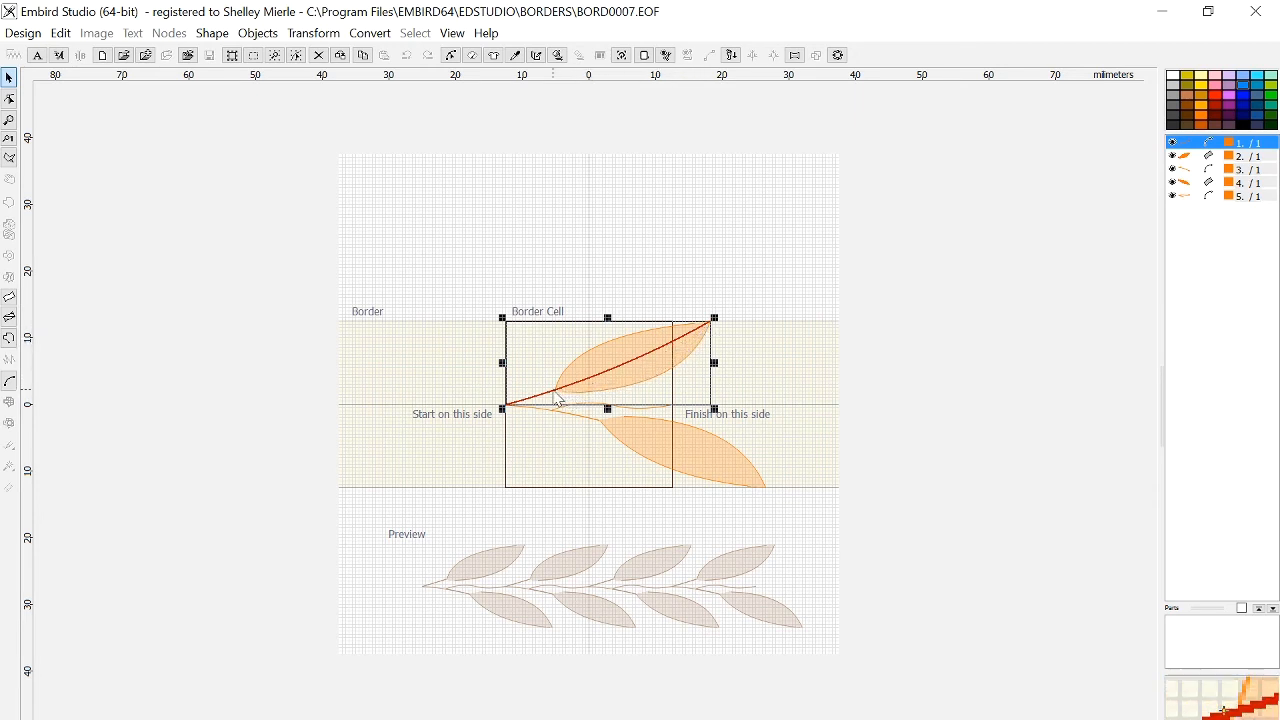
# - Go through objects 2 to 5 of the BORD0007 border one by one to examine their stitching order and path
pyautogui.click(1184, 157)
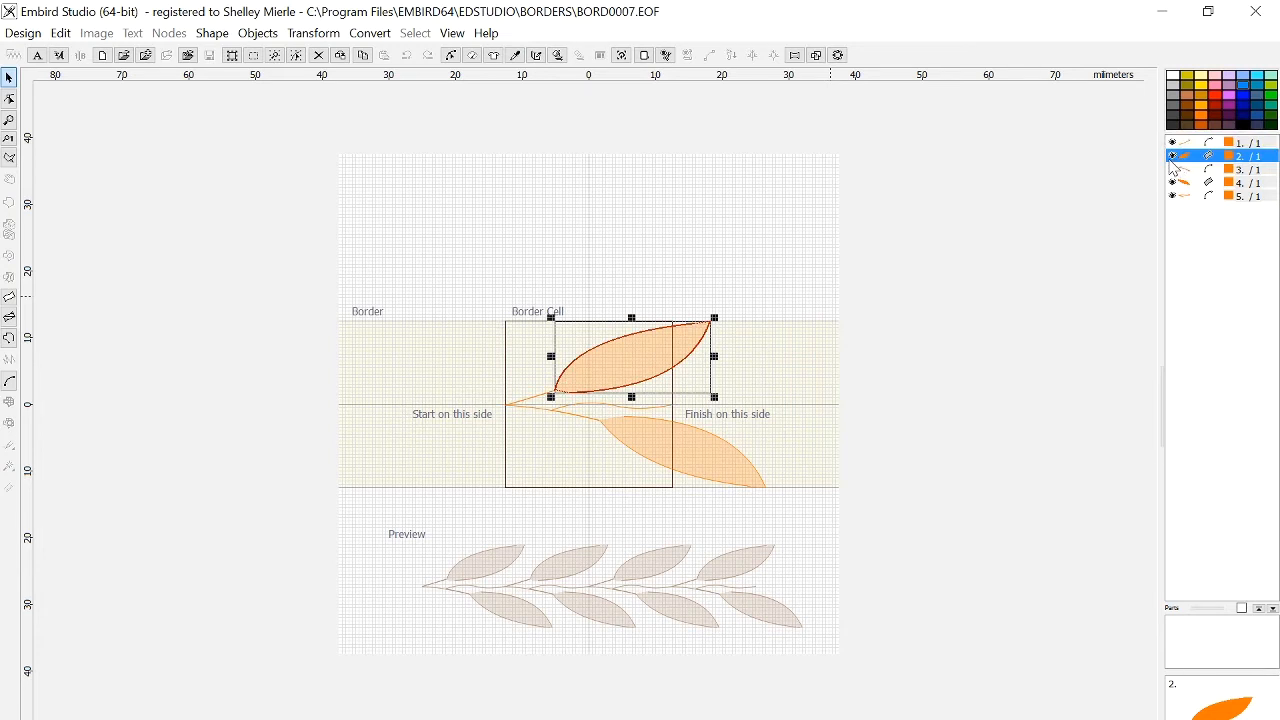
pyautogui.click(1174, 170)
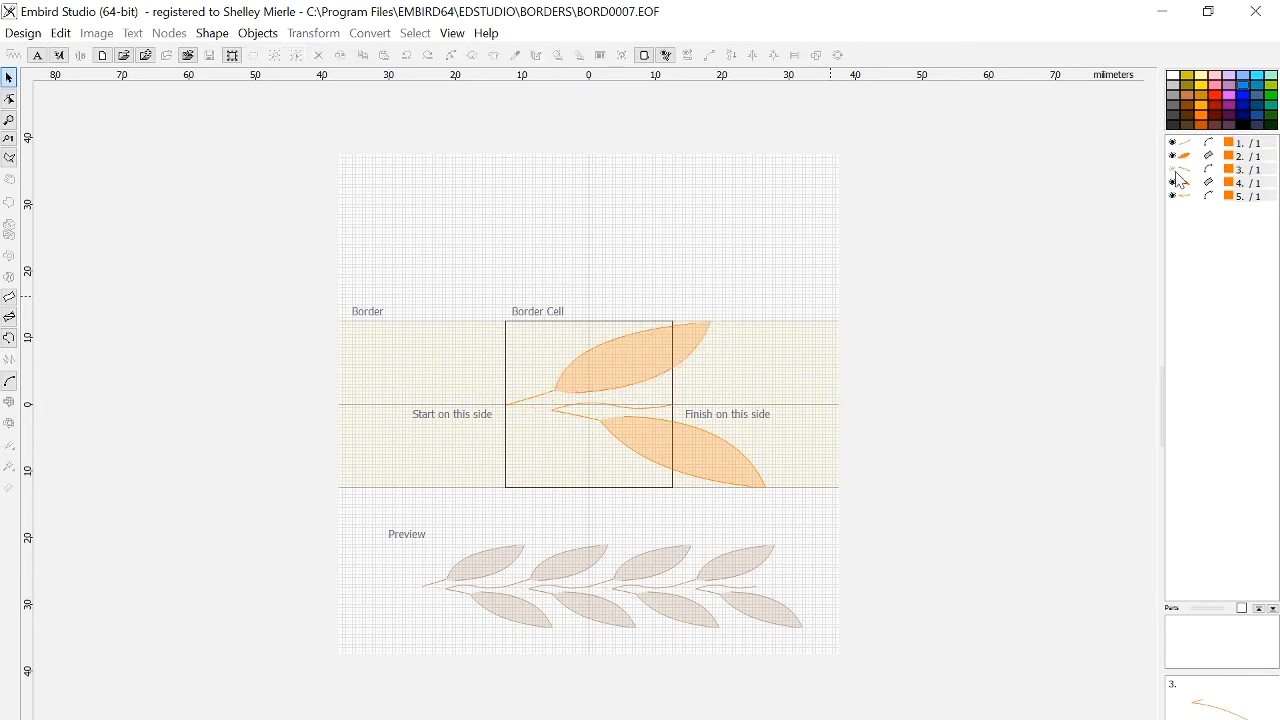
pyautogui.click(1186, 172)
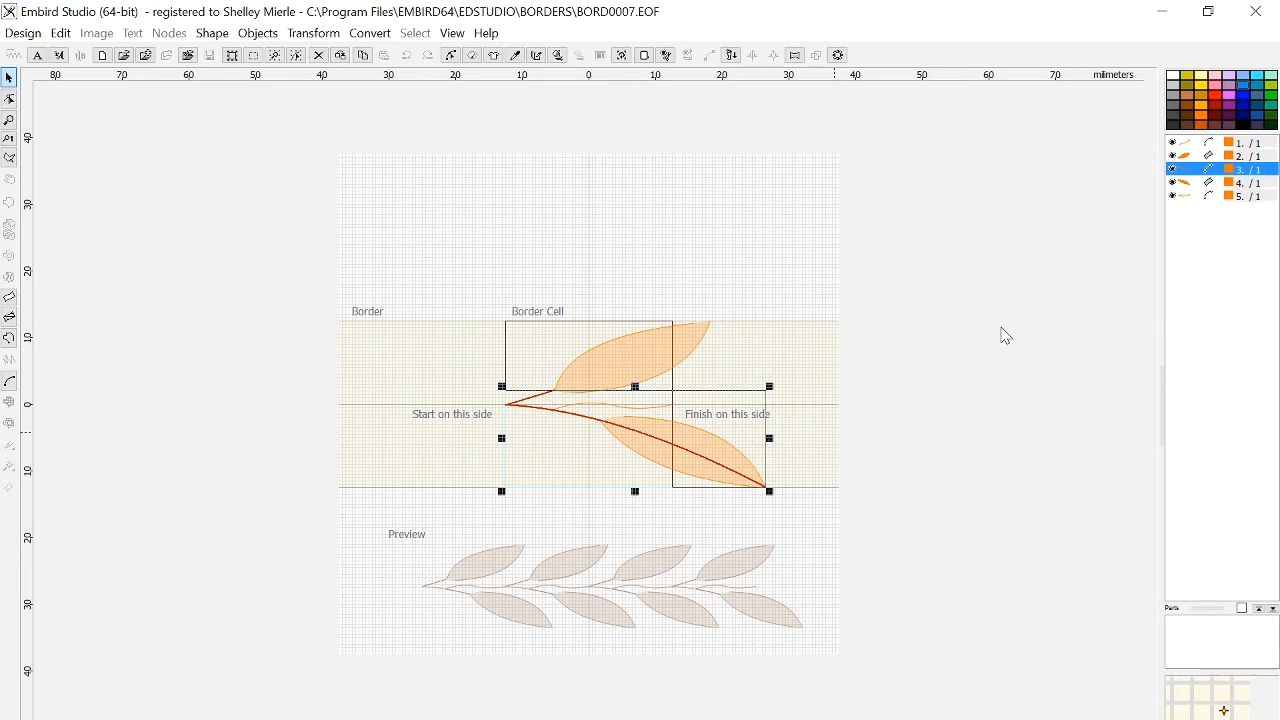
pyautogui.click(1179, 186)
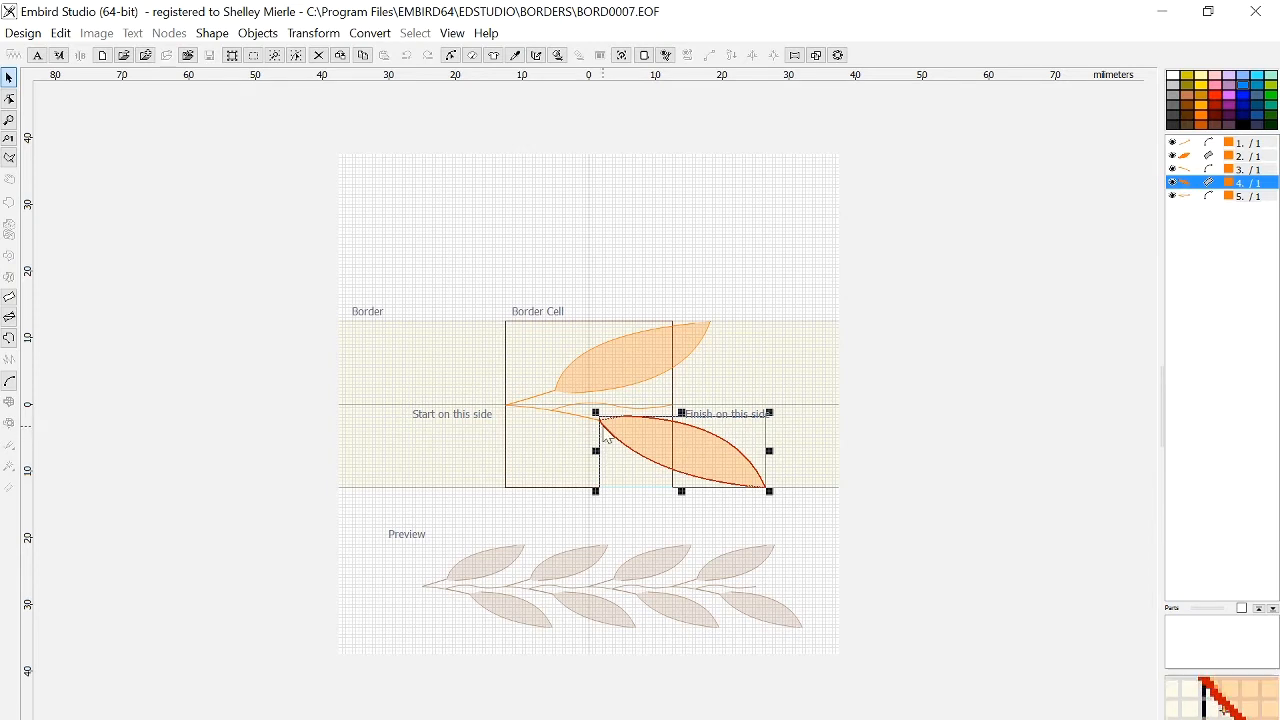
pyautogui.click(1193, 200)
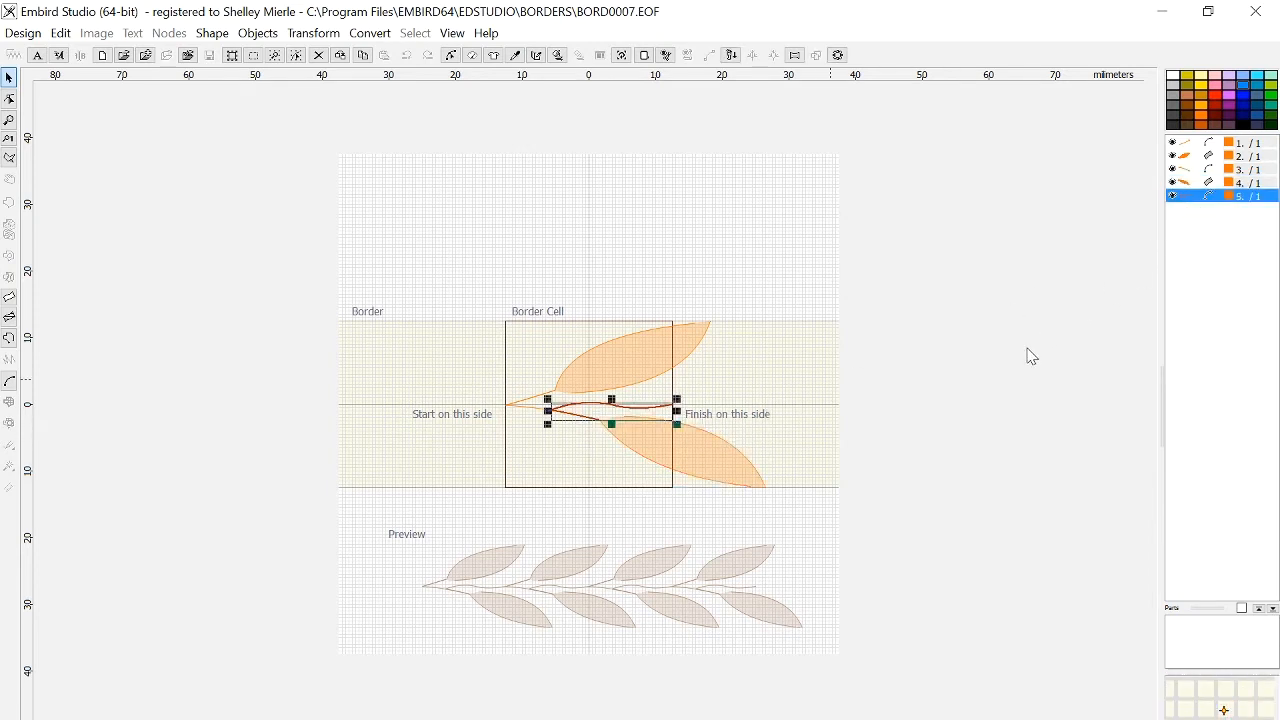
# - Inspect the nodes of the last connecting line object, running to the border cell's finish side, without changing them
pyautogui.doubleClick(687, 451)
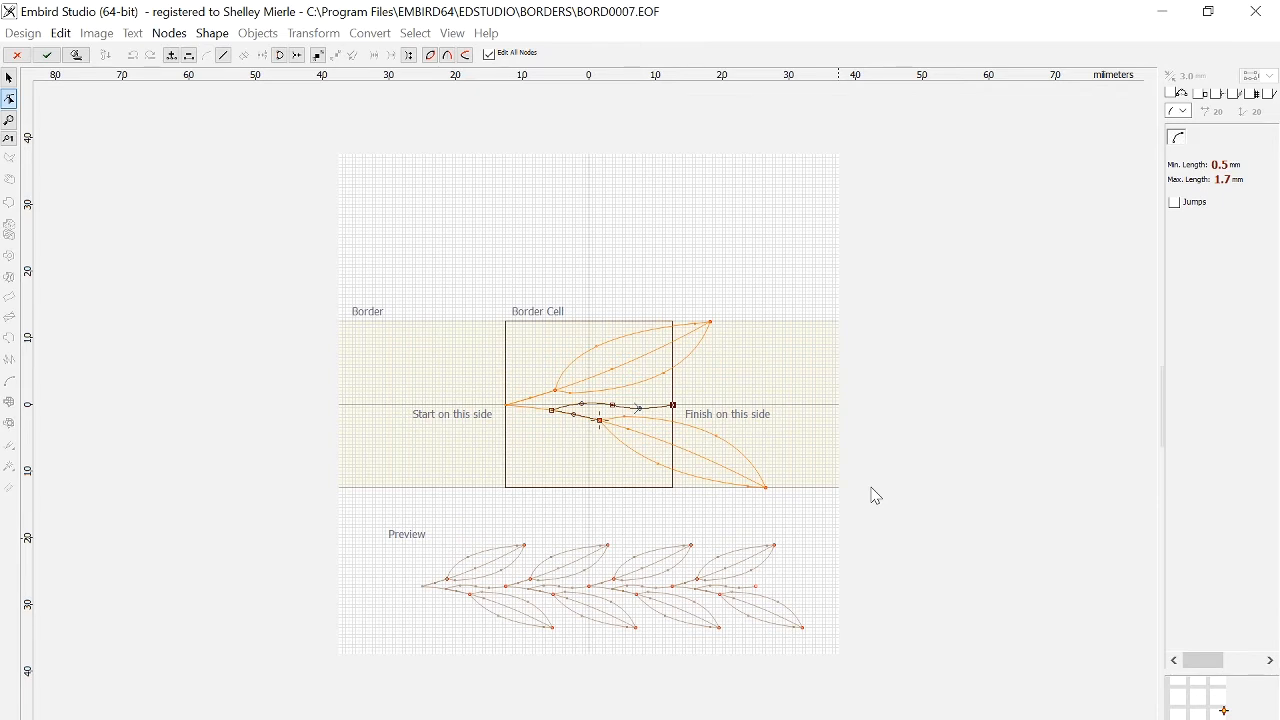
pyautogui.press('Escape')
pyautogui.moveTo(1193, 198); pyautogui.dragTo(1192, 199)
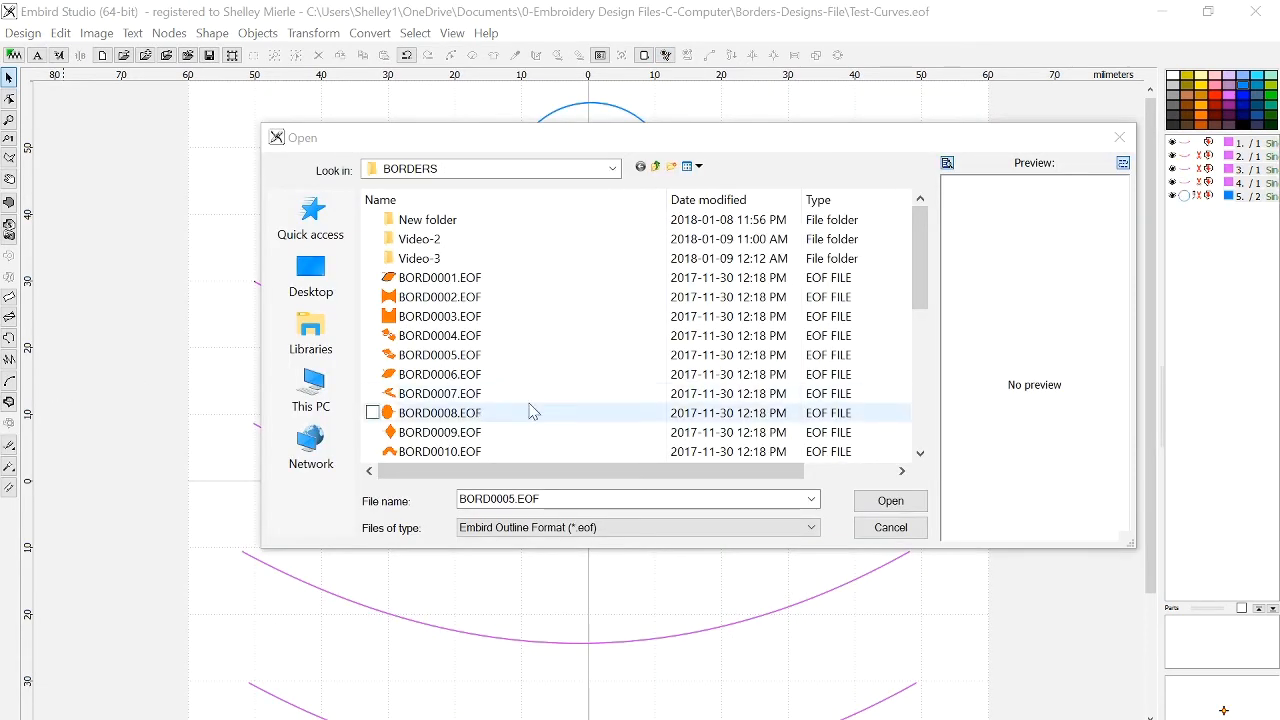
# - Open the border file BORD0005.EOF from the BORDERS folder
pyautogui.click(916, 271)
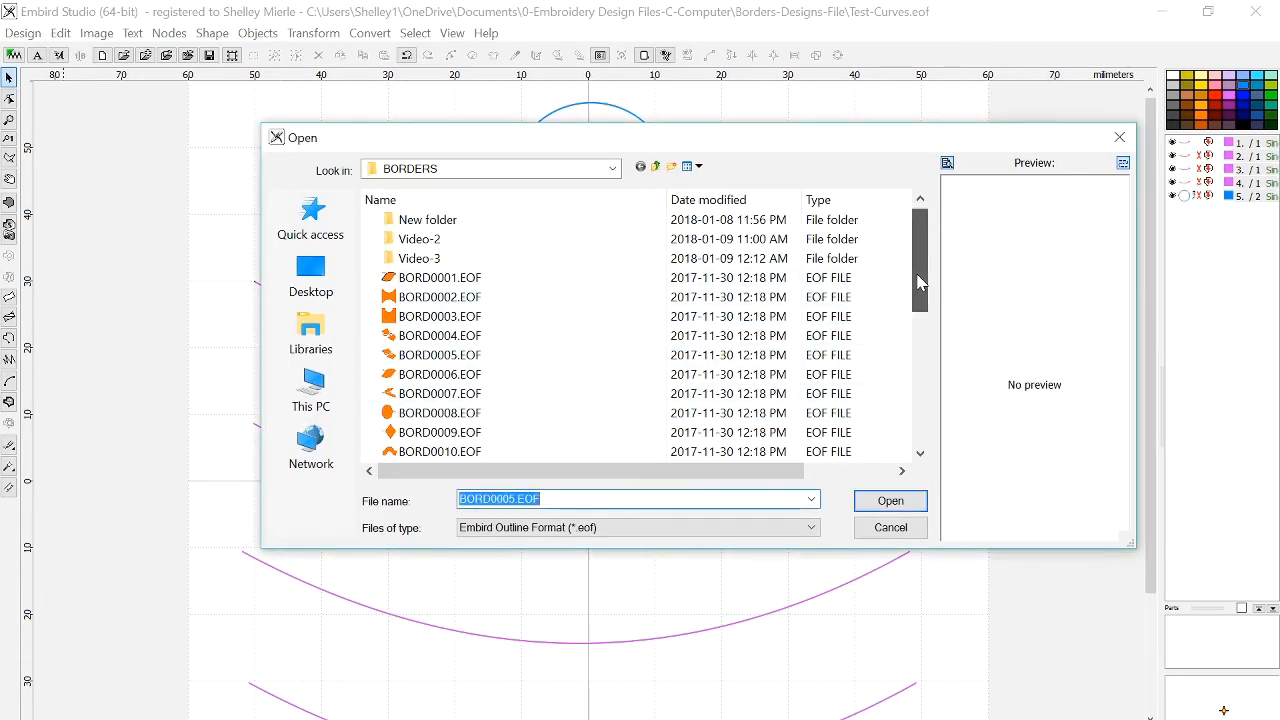
pyautogui.click(494, 360)
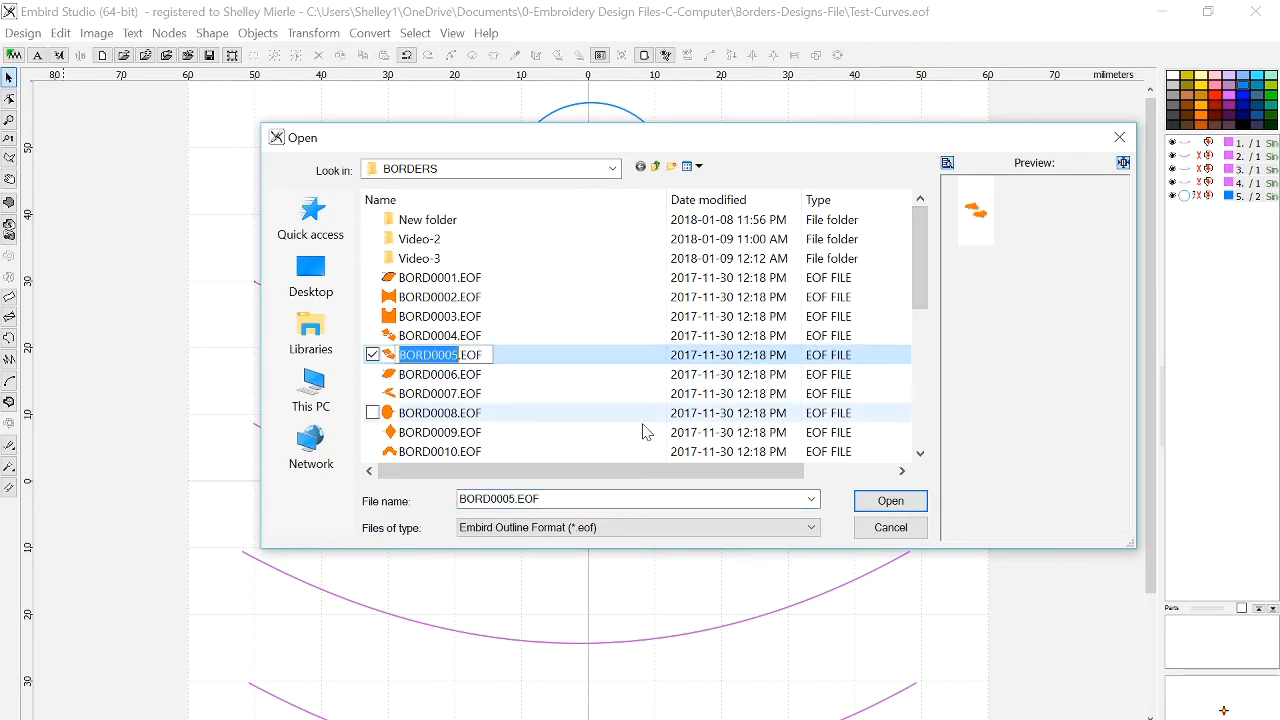
pyautogui.click(872, 507)
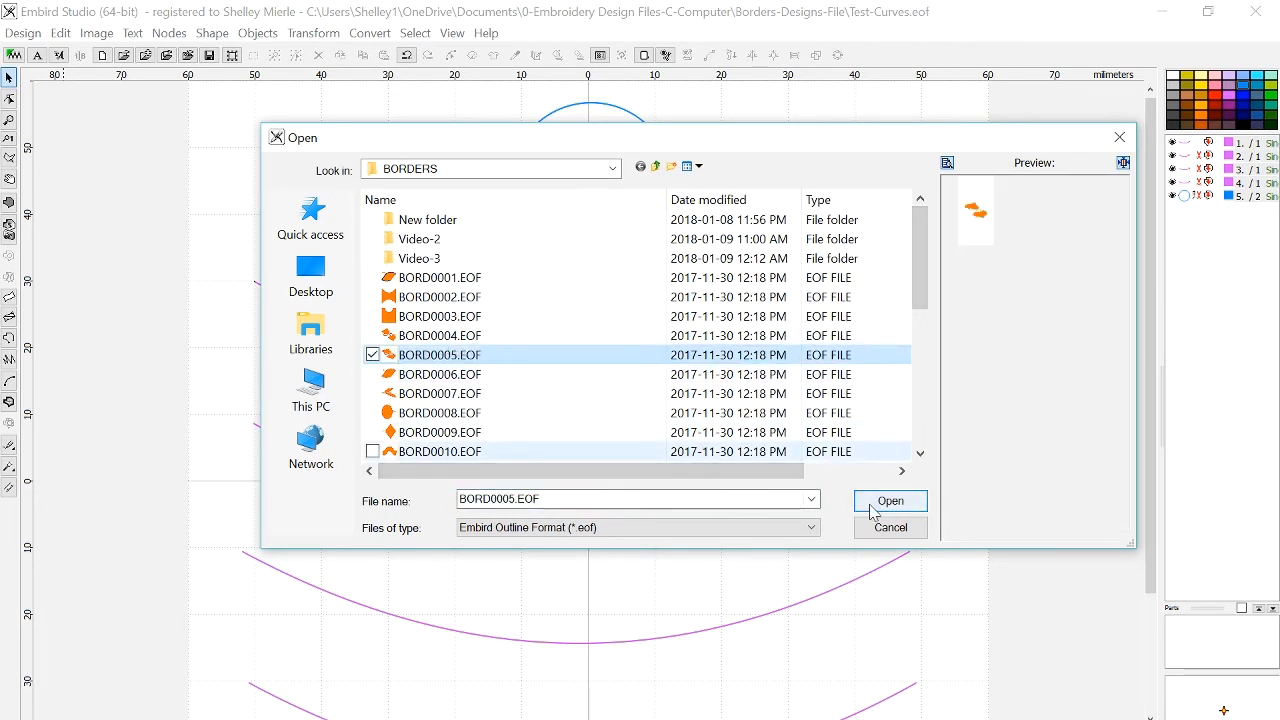
pyautogui.doubleClick(441, 358)
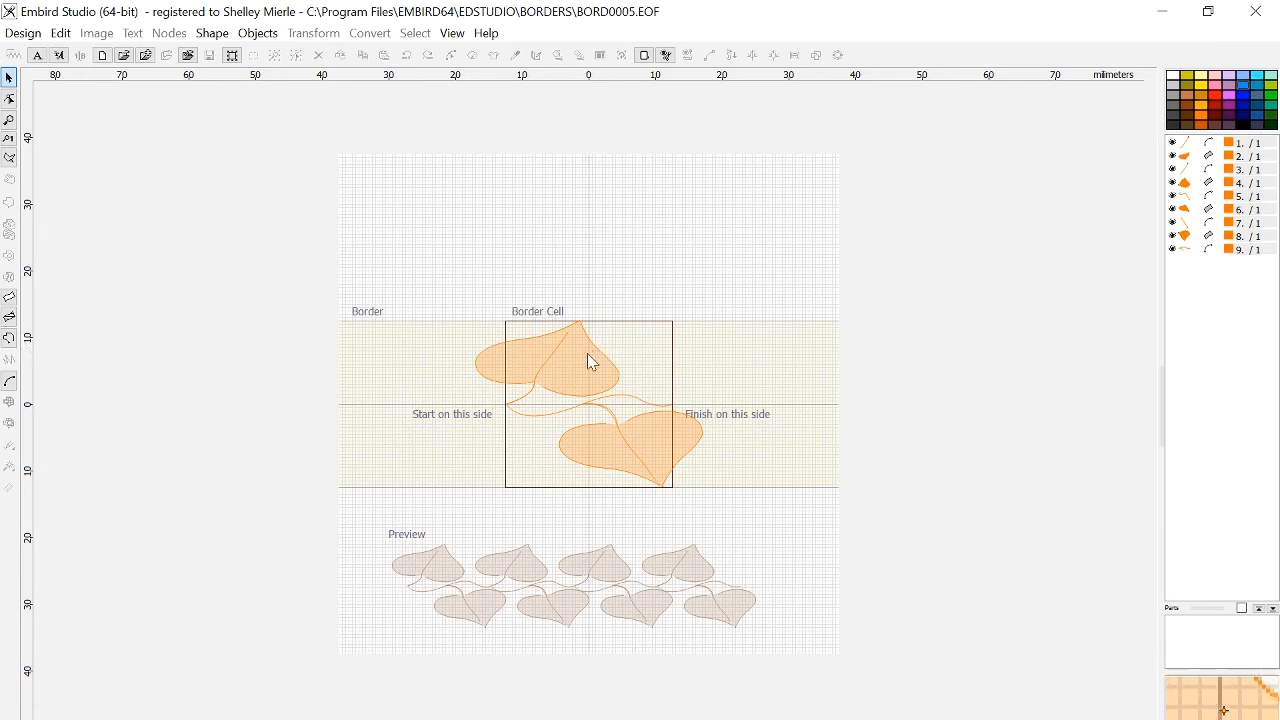
# - Go through the line and column objects of the BORD0005 heart-leaf border in order, ending with the last connecting line
pyautogui.click(1187, 152)
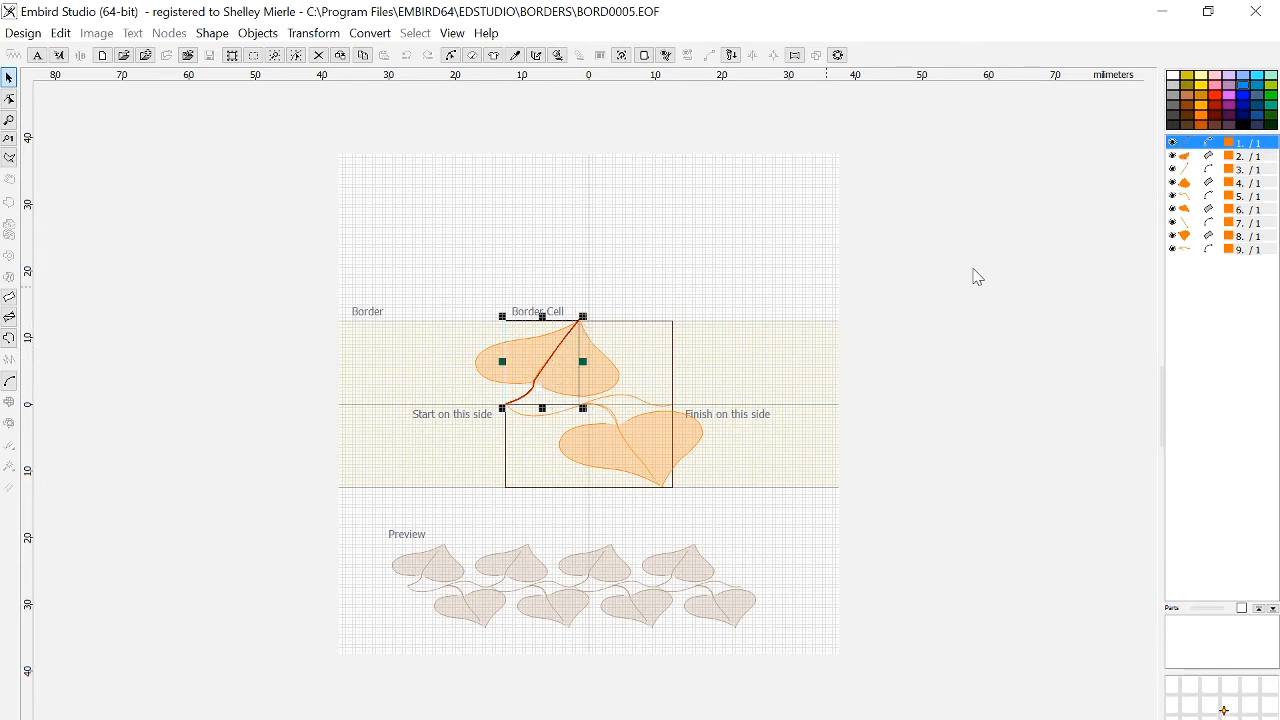
pyautogui.click(1186, 158)
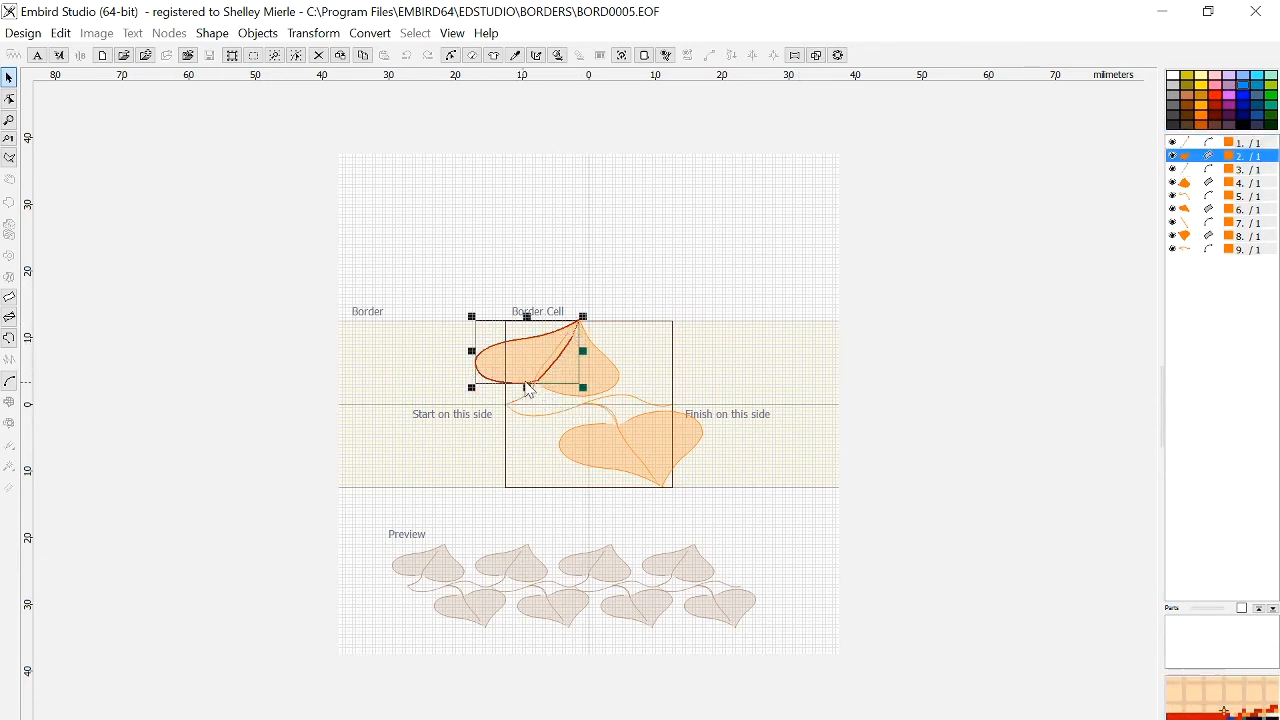
pyautogui.click(1190, 170)
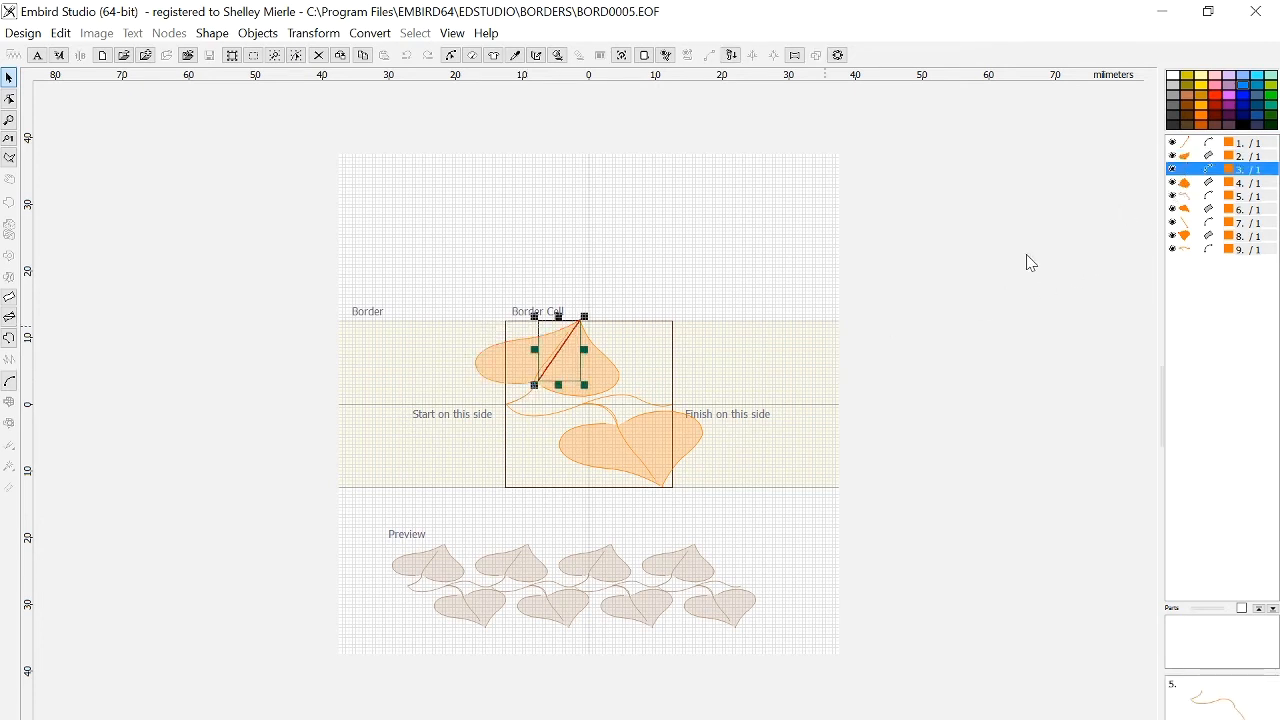
pyautogui.click(1231, 184)
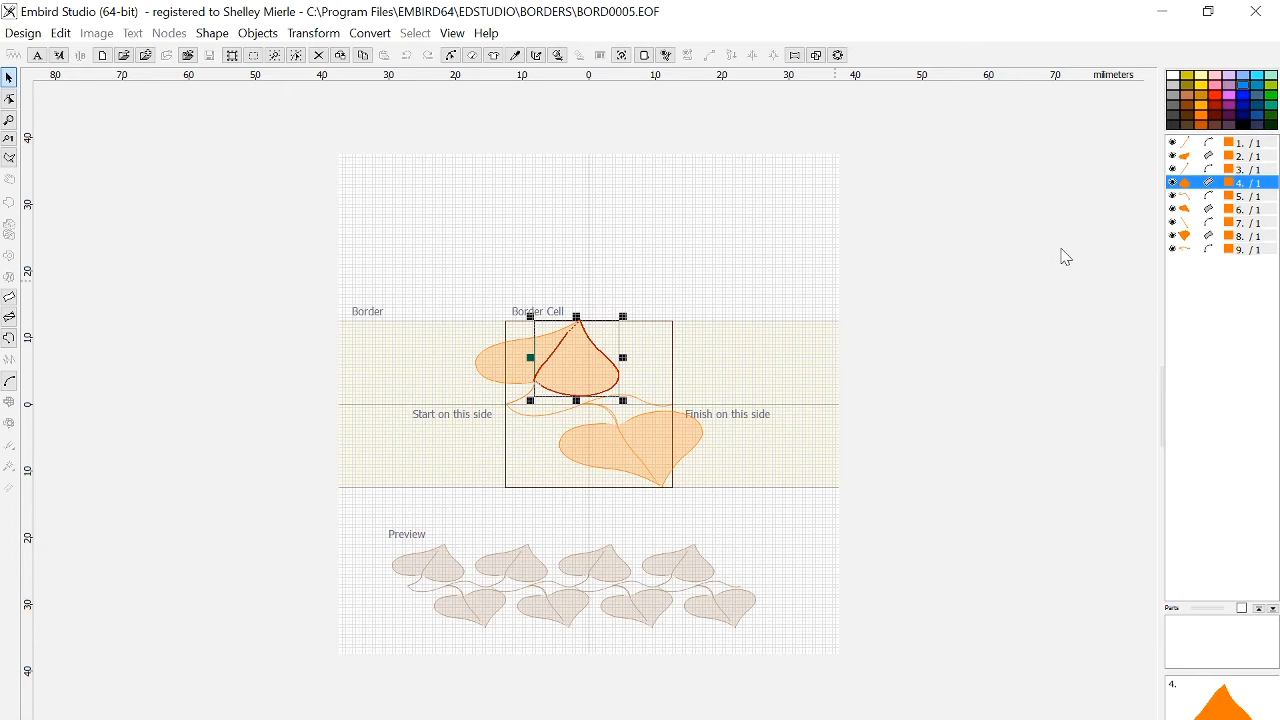
pyautogui.click(1231, 197)
pyautogui.click(1178, 211)
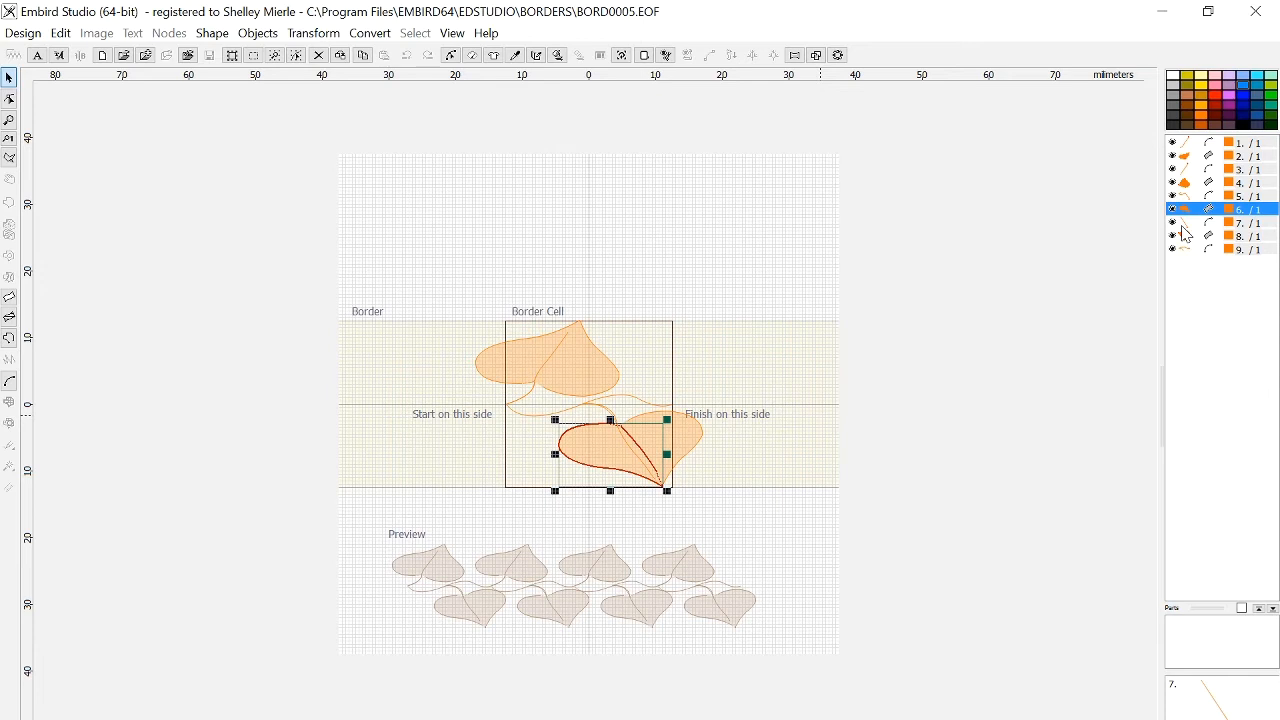
pyautogui.click(1185, 249)
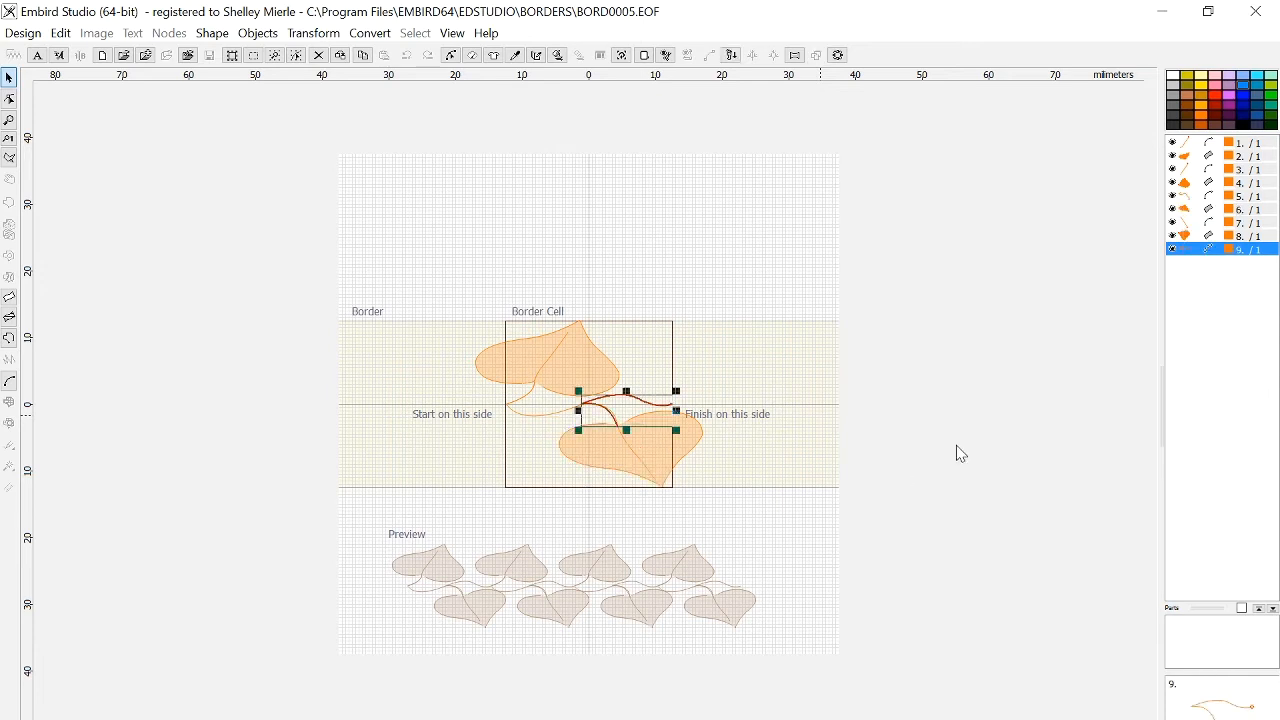
# - Select all objects in the heart-leaf border cell and generate their stitches
pyautogui.click(483, 284)
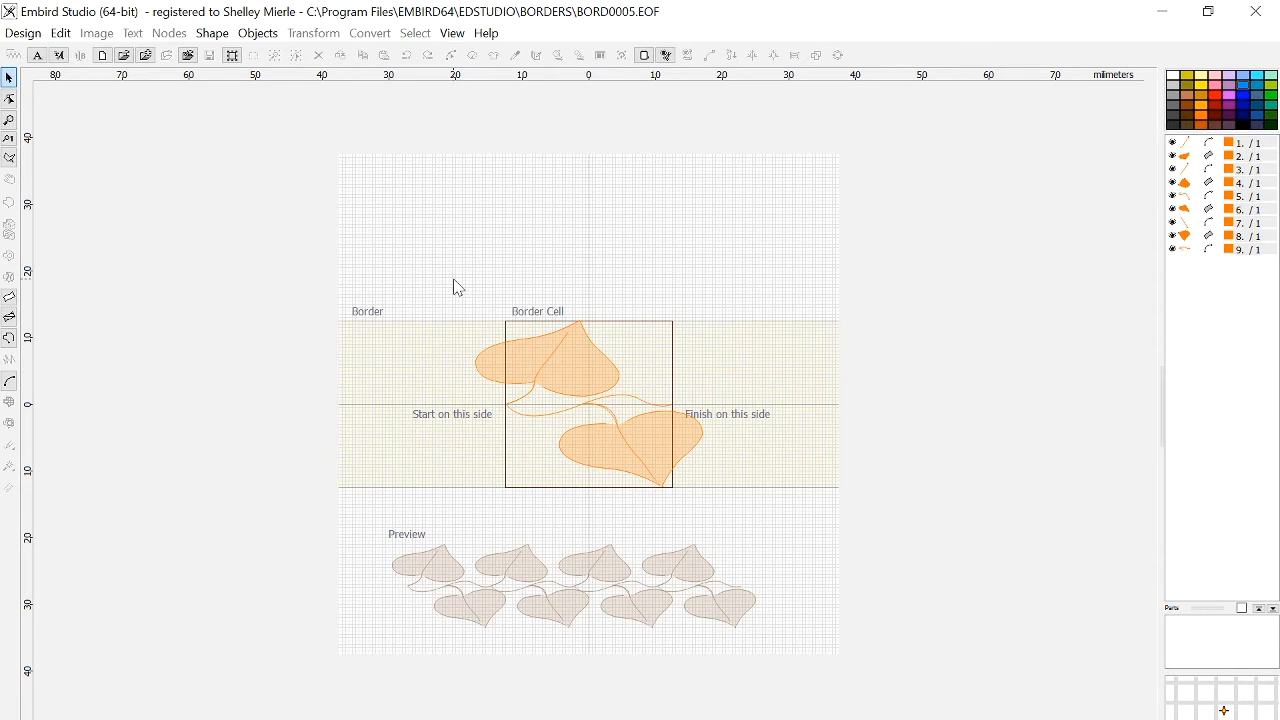
pyautogui.moveTo(458, 288); pyautogui.dragTo(846, 528)
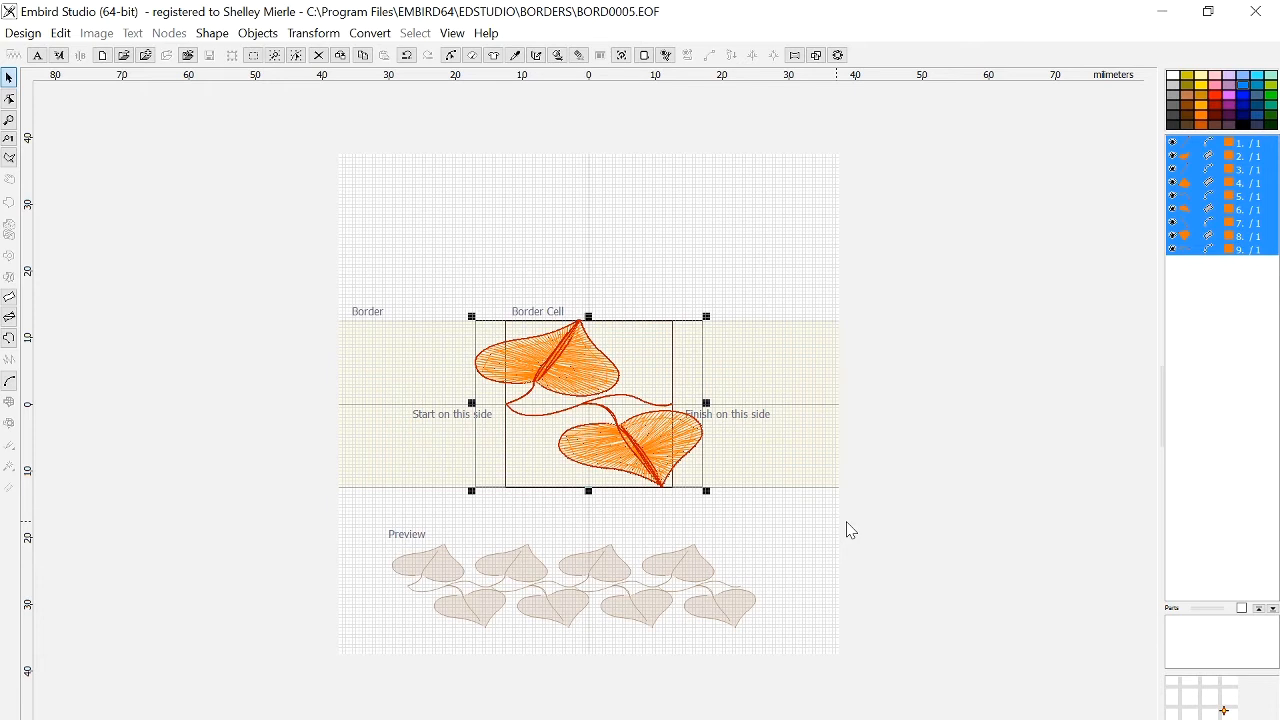
pyautogui.press('space')
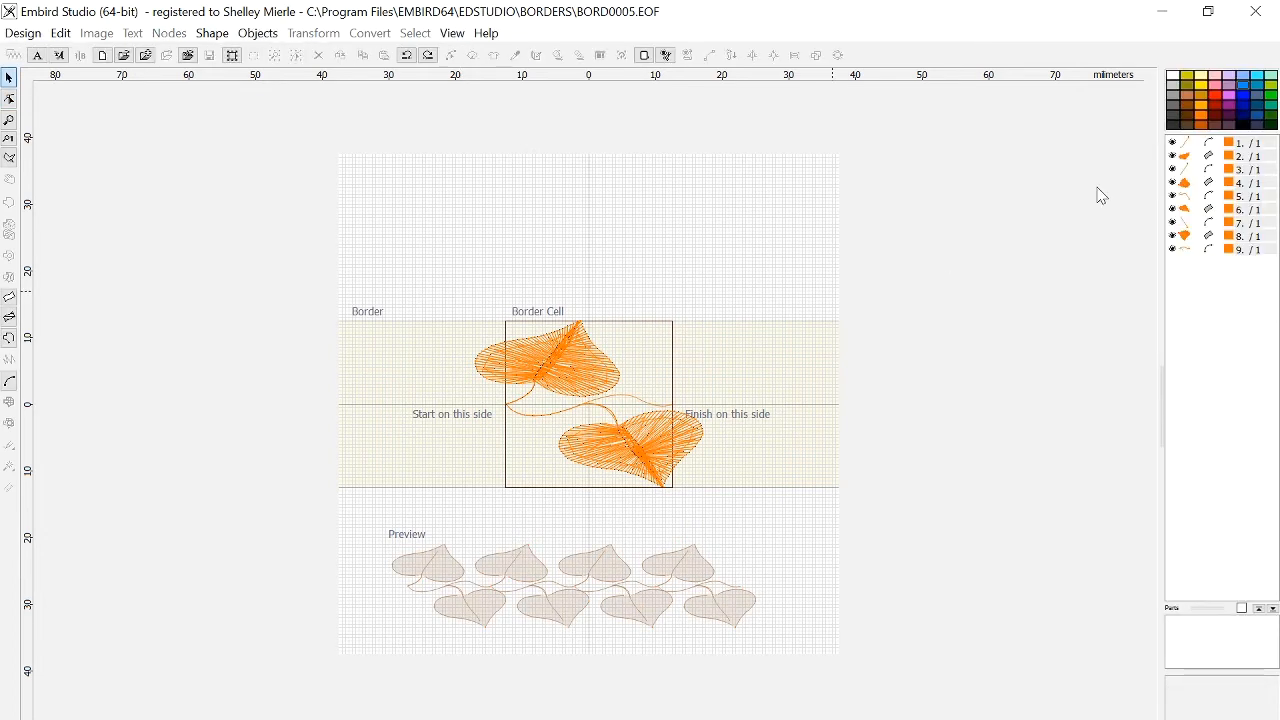
# - Examine the column stitch parameters and general settings of all the heart-leaf border's objects together
pyautogui.hotkey('ctrl', 'a')
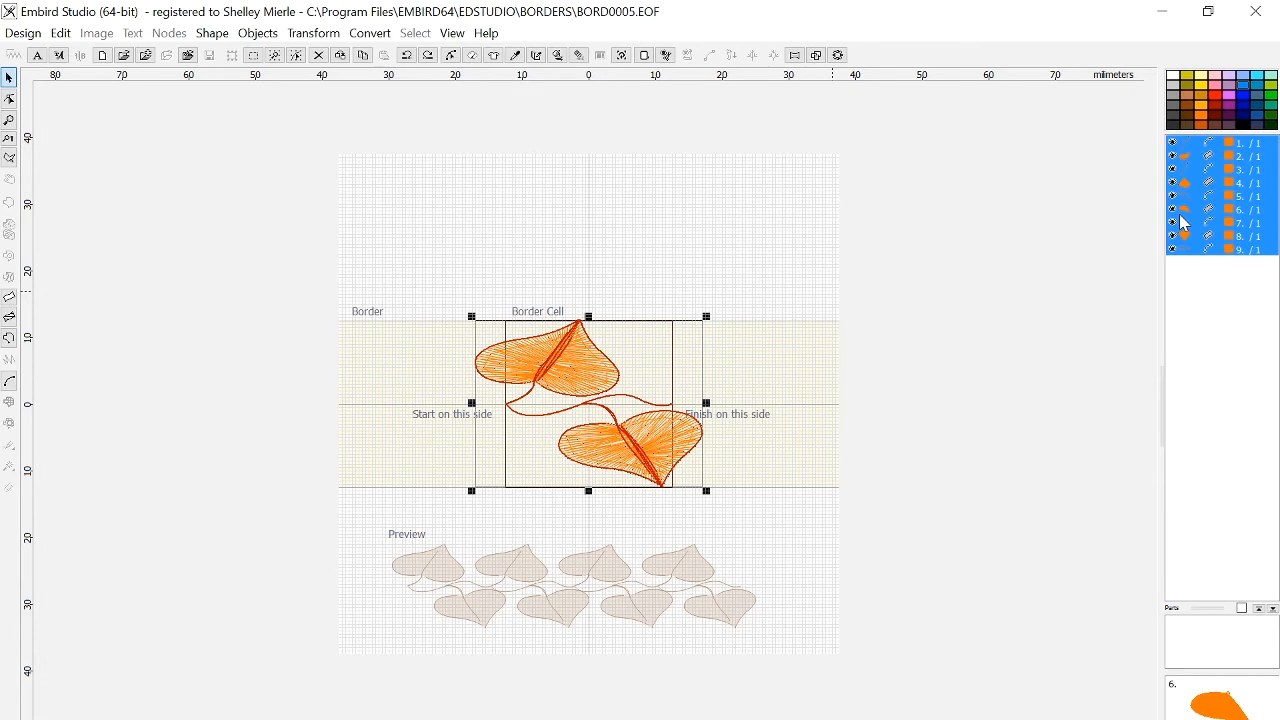
pyautogui.rightClick(1180, 216)
pyautogui.click(1127, 267)
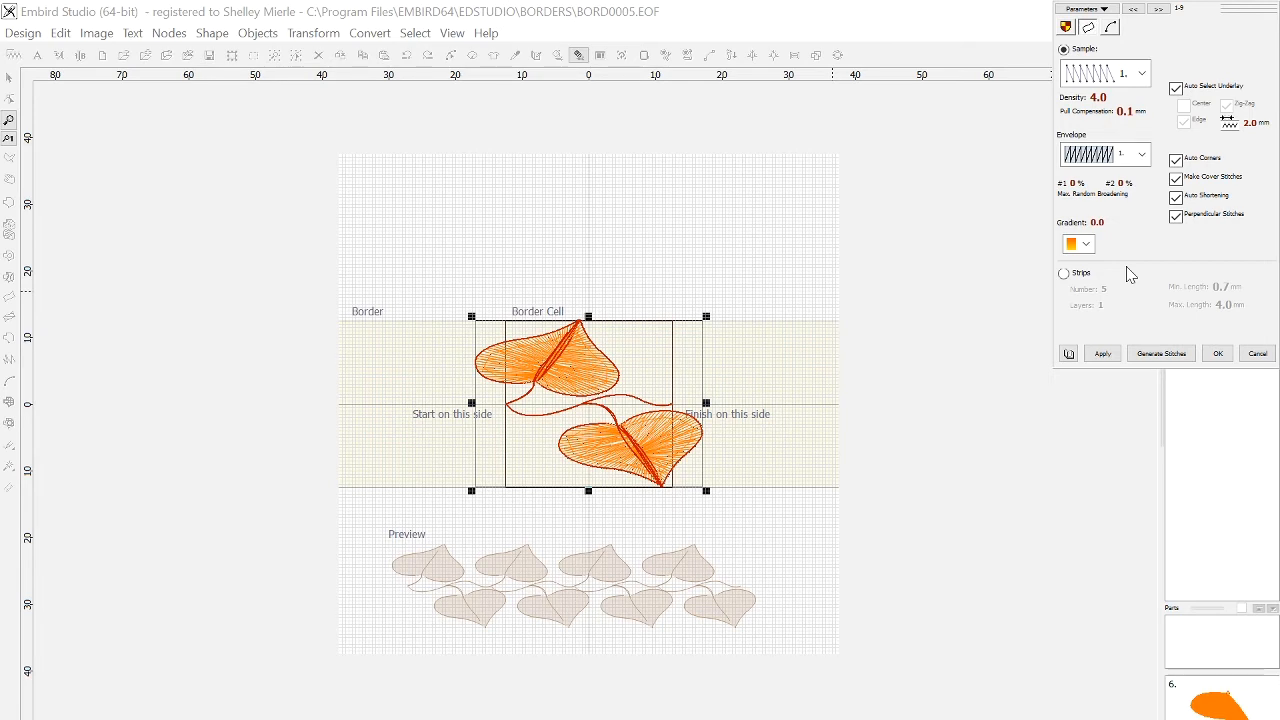
pyautogui.click(1066, 27)
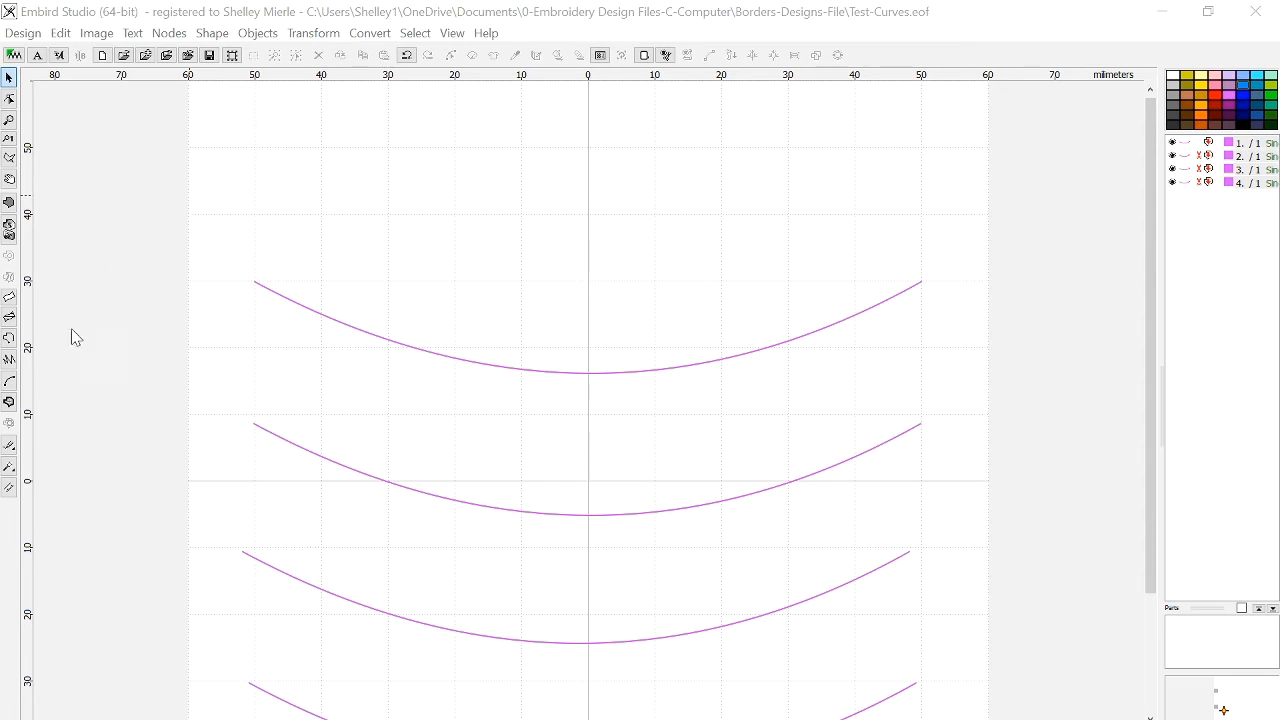
# - Draw a circular outline object with the Ellipse (8 Elements) shape above the top curve in Test-Curves.eof and enlarge it to about 28 mm across
pyautogui.click(9, 340)
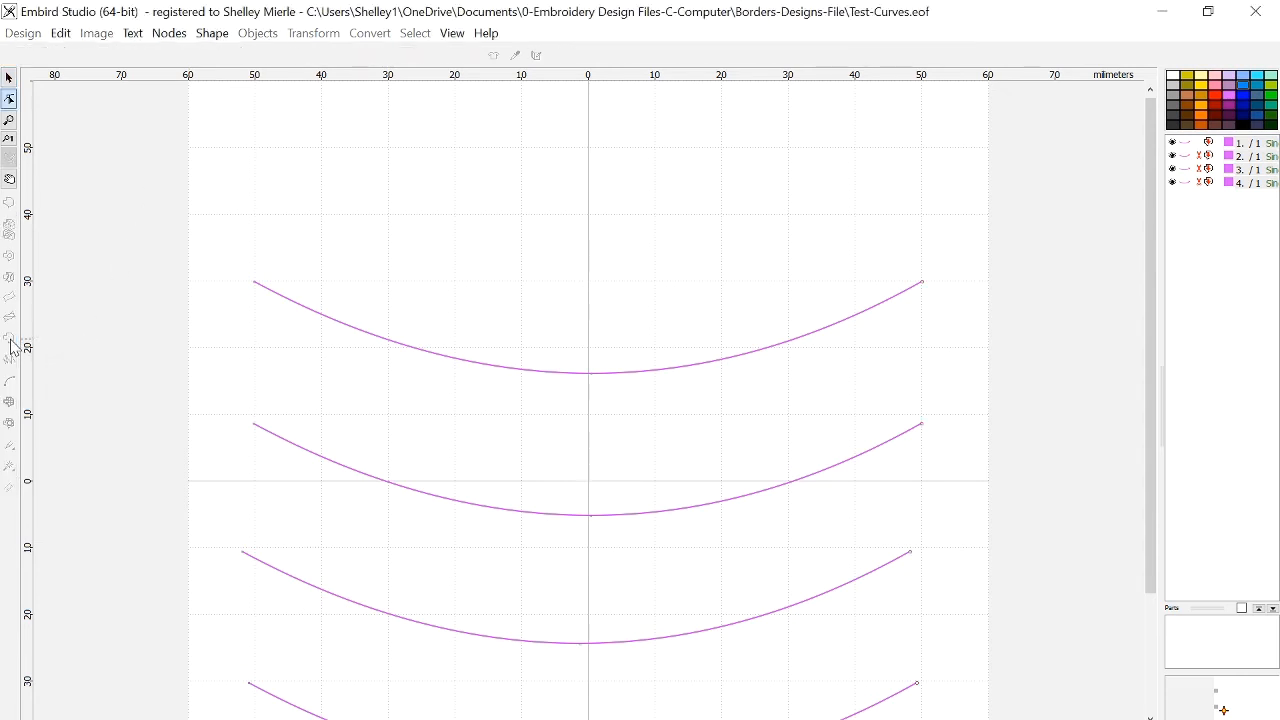
pyautogui.click(494, 202)
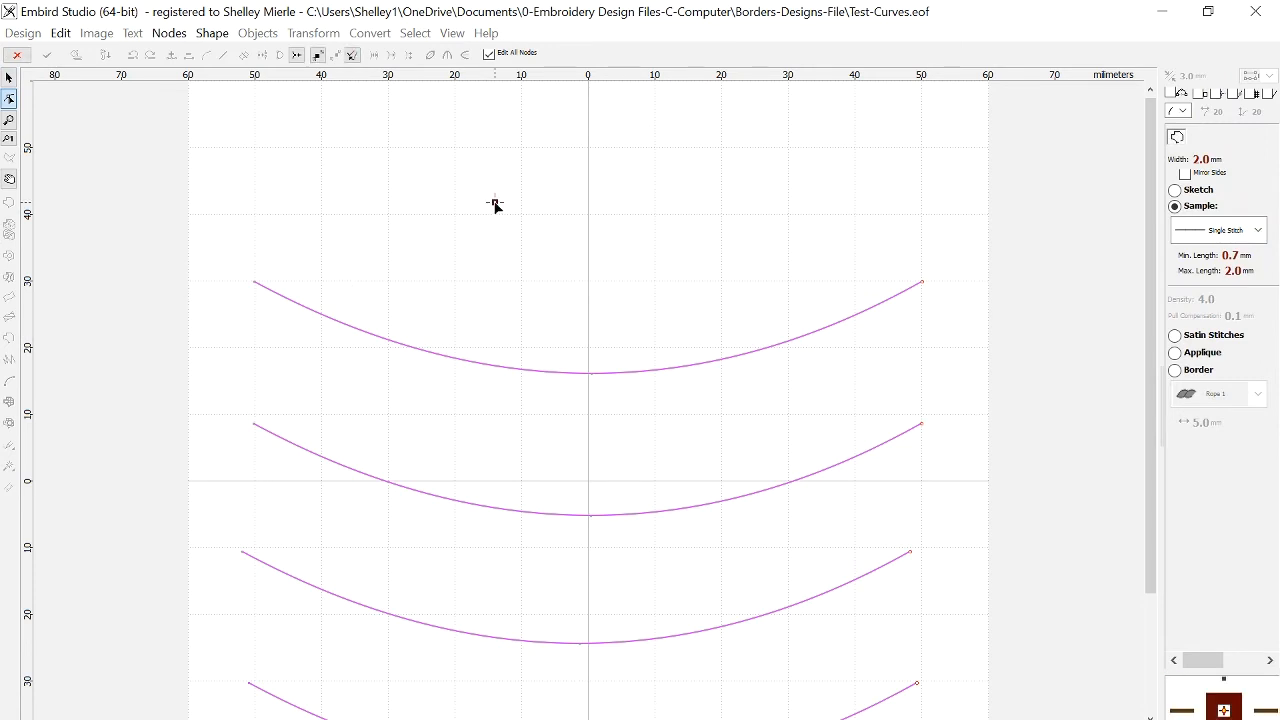
pyautogui.click(214, 35)
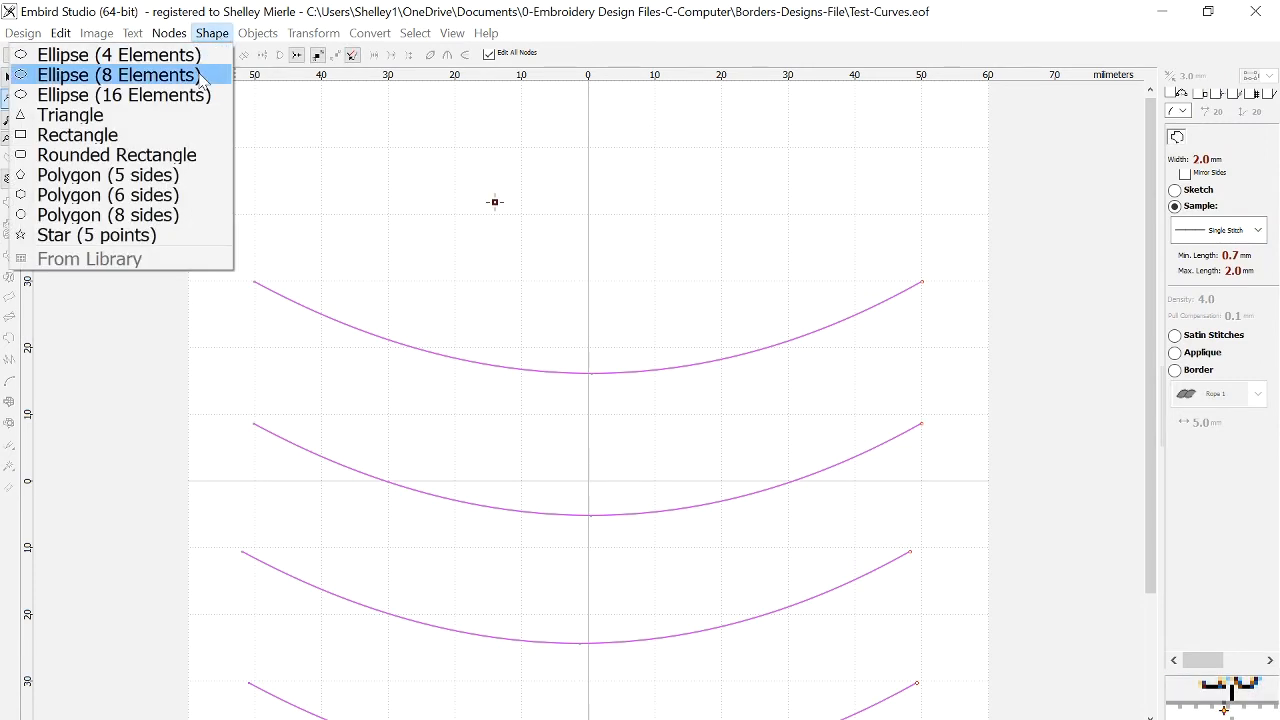
pyautogui.click(205, 76)
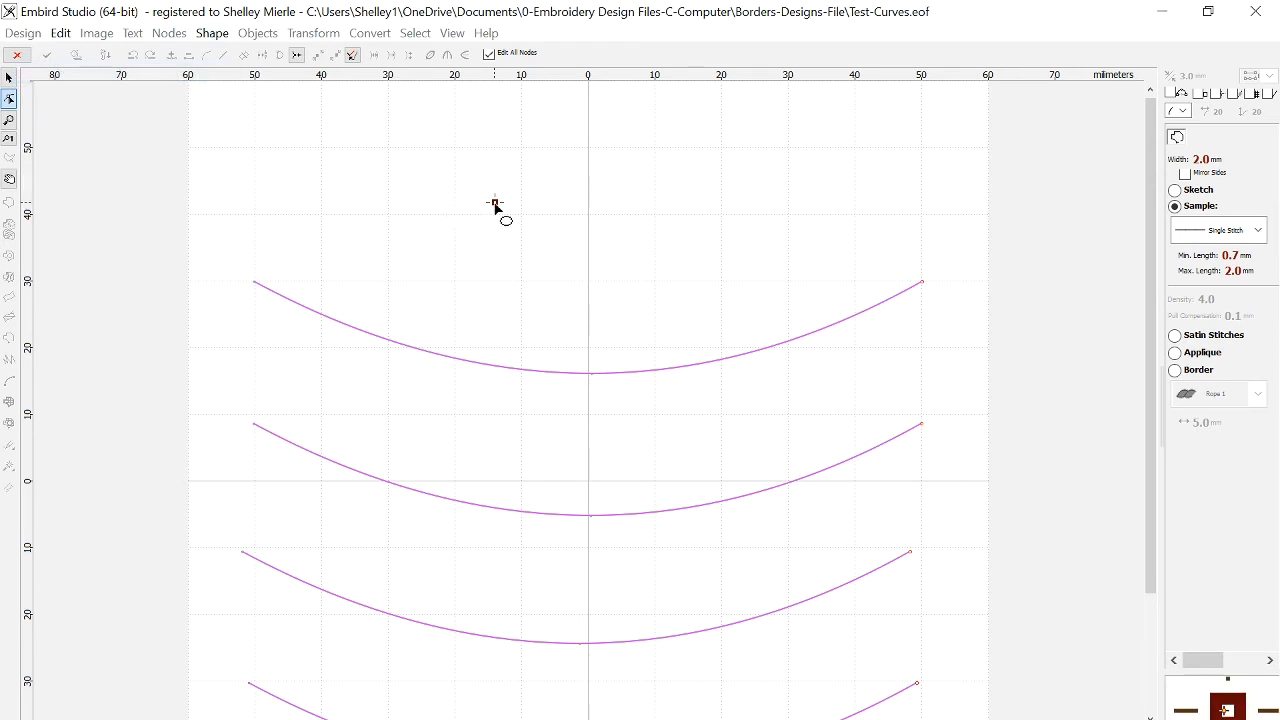
pyautogui.moveTo(497, 205); pyautogui.dragTo(684, 297)
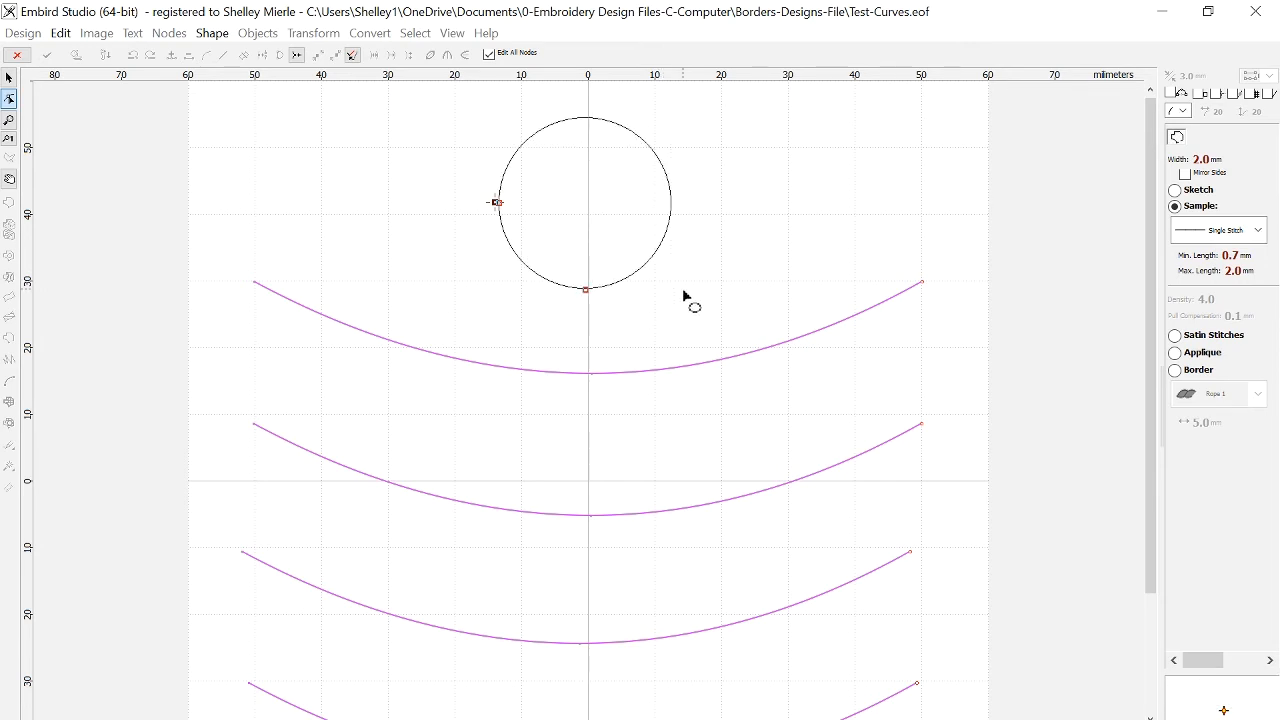
pyautogui.rightClick(680, 269)
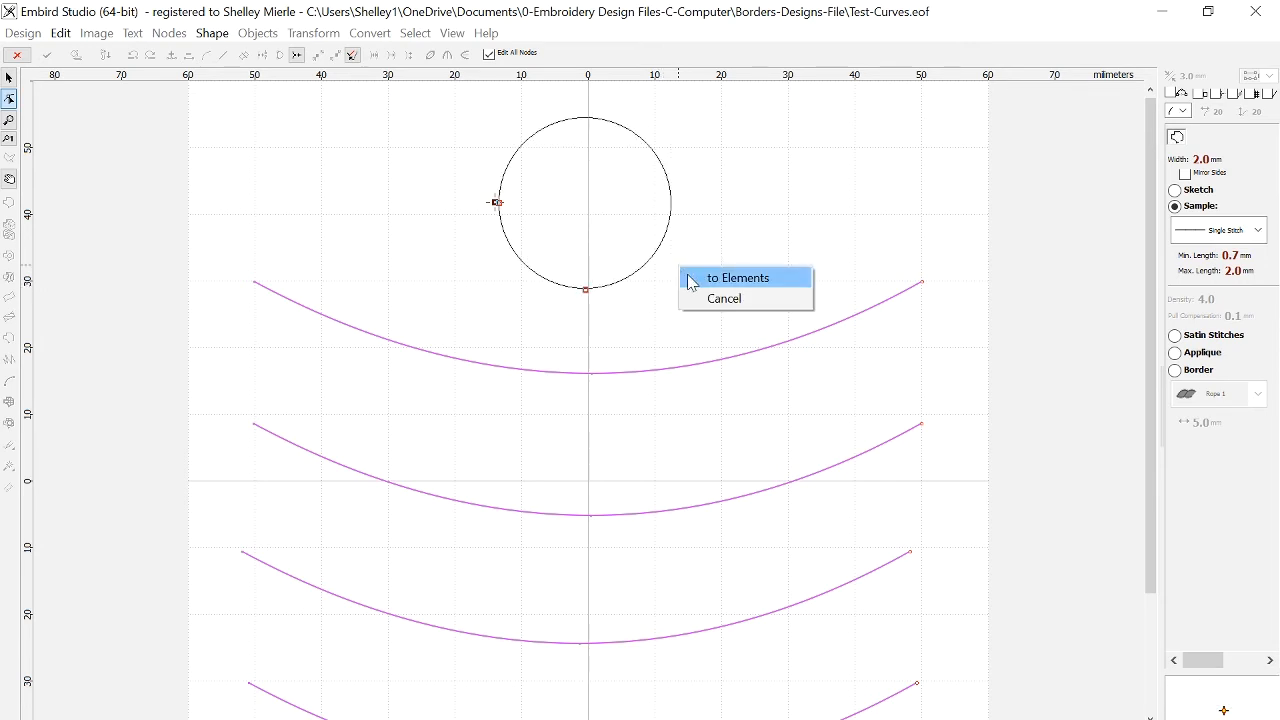
pyautogui.click(738, 278)
pyautogui.rightClick(690, 278)
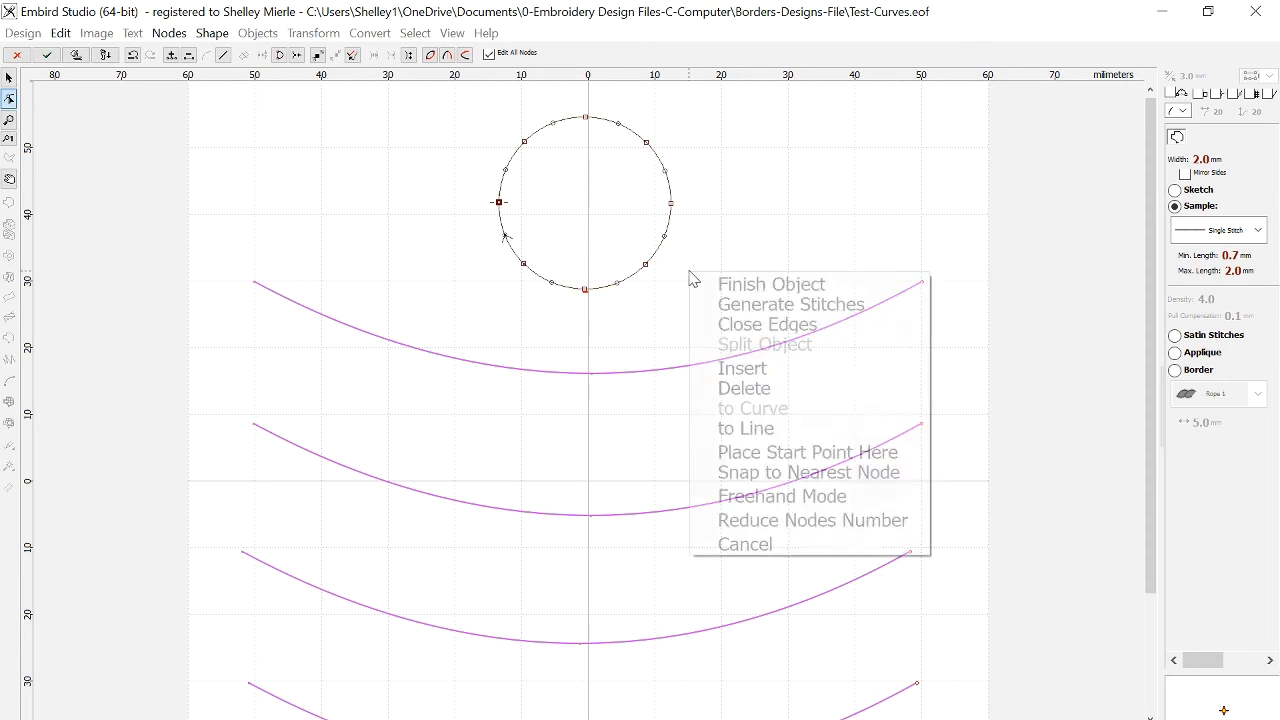
pyautogui.click(706, 284)
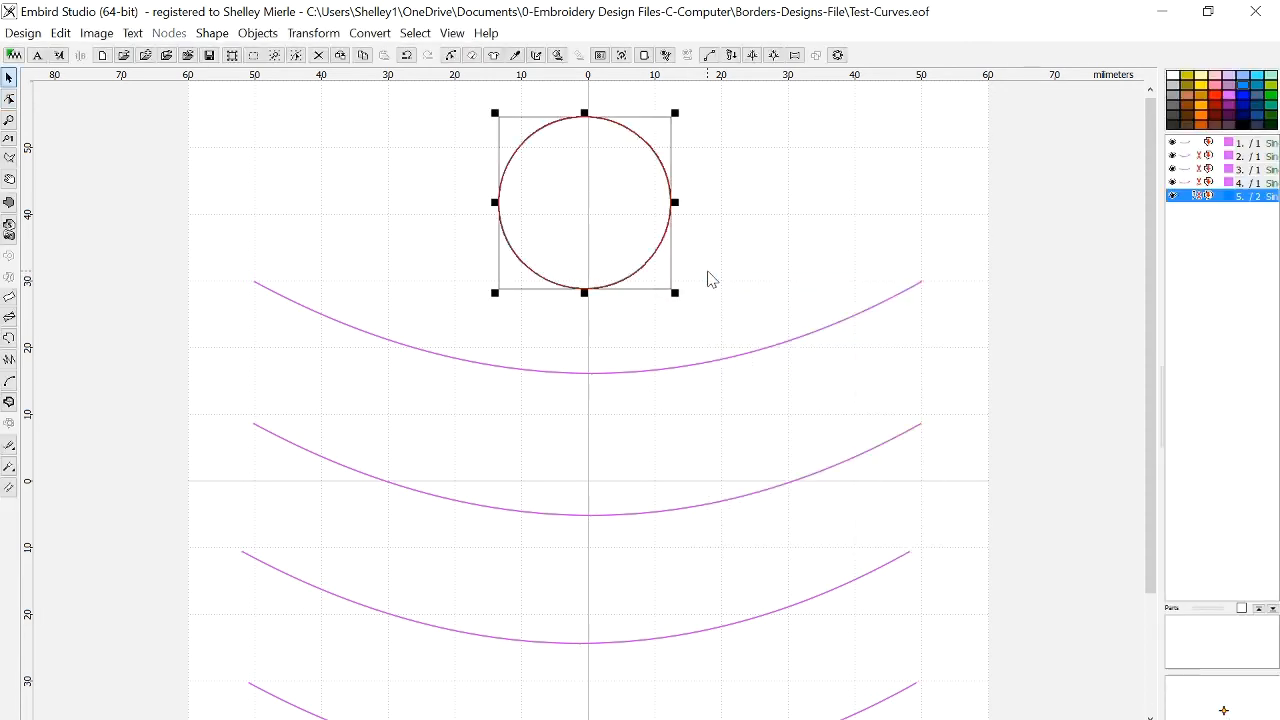
pyautogui.moveTo(683, 295); pyautogui.dragTo(682, 305)
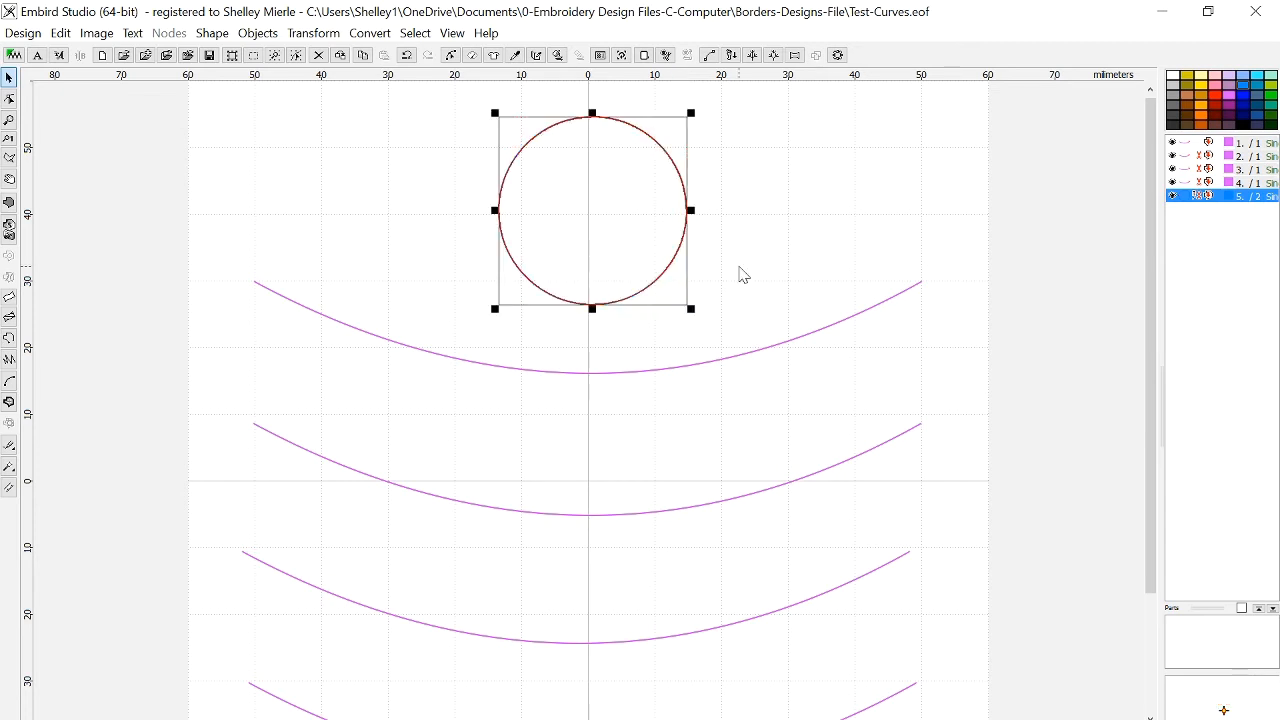
pyautogui.click(777, 238)
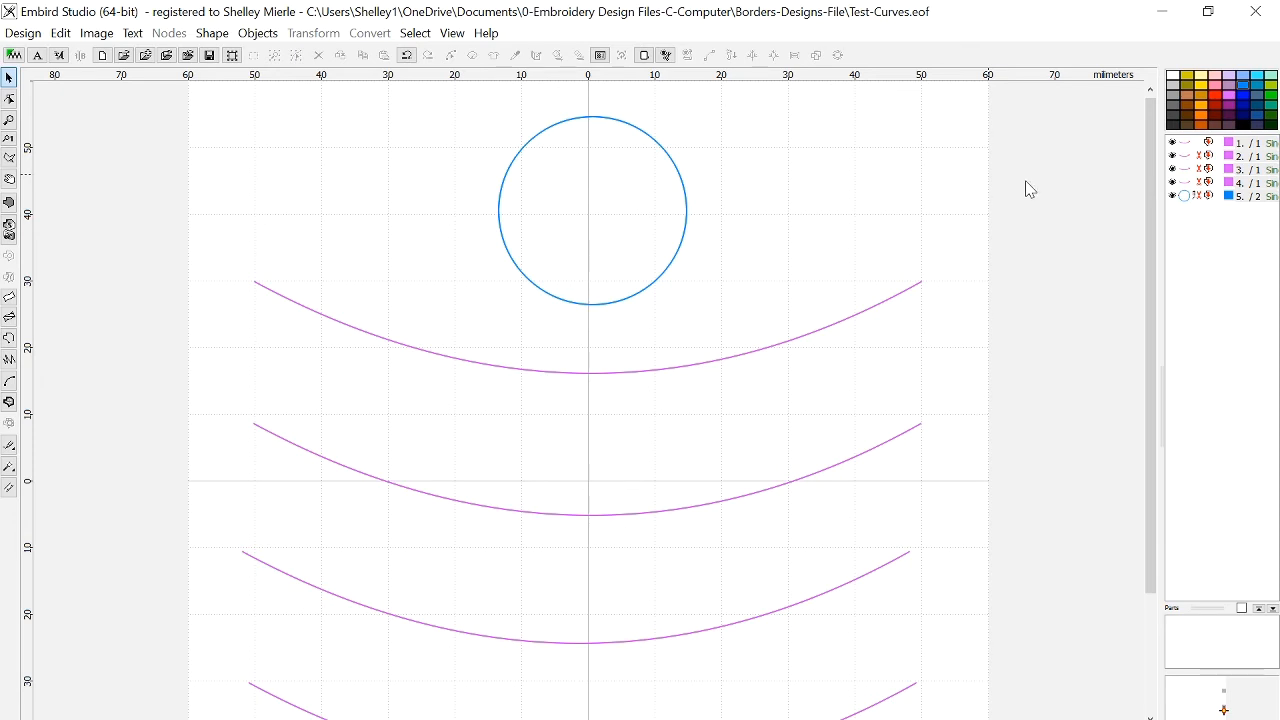
# - Reorder the objects so the blue circle is inserted before the first curve in the stitching sequence
pyautogui.click(1183, 146)
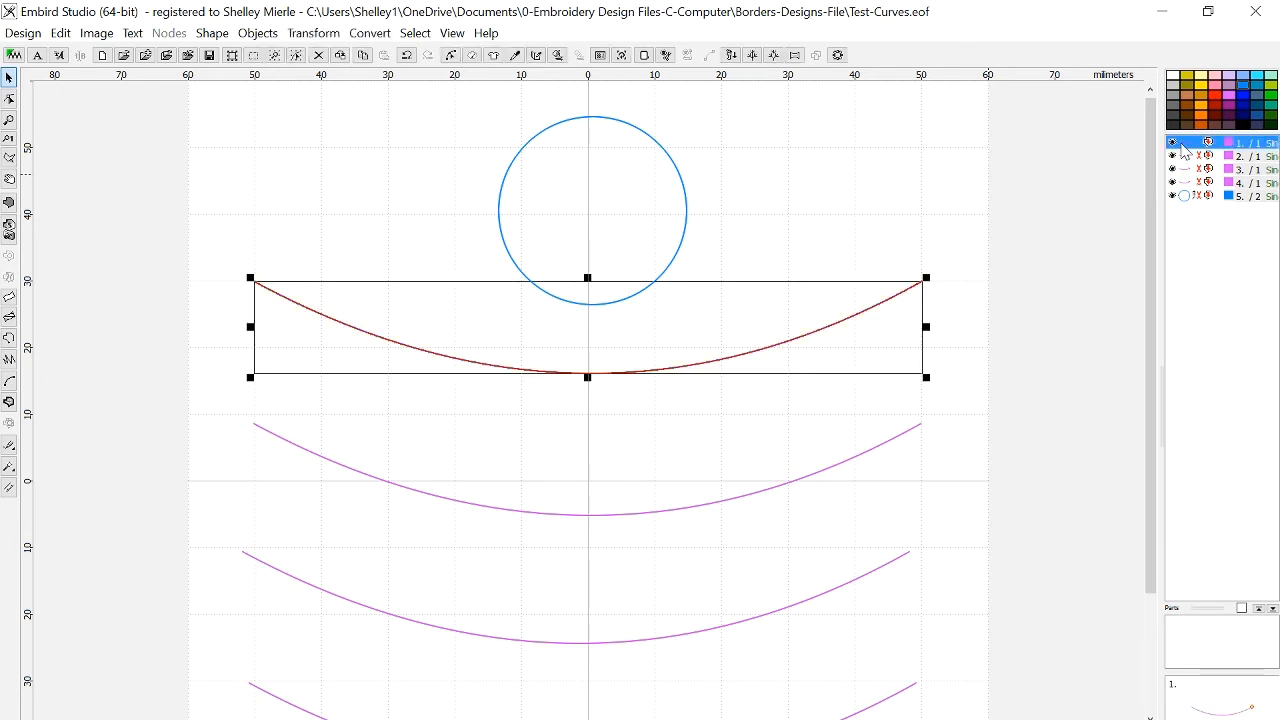
pyautogui.rightClick(1184, 196)
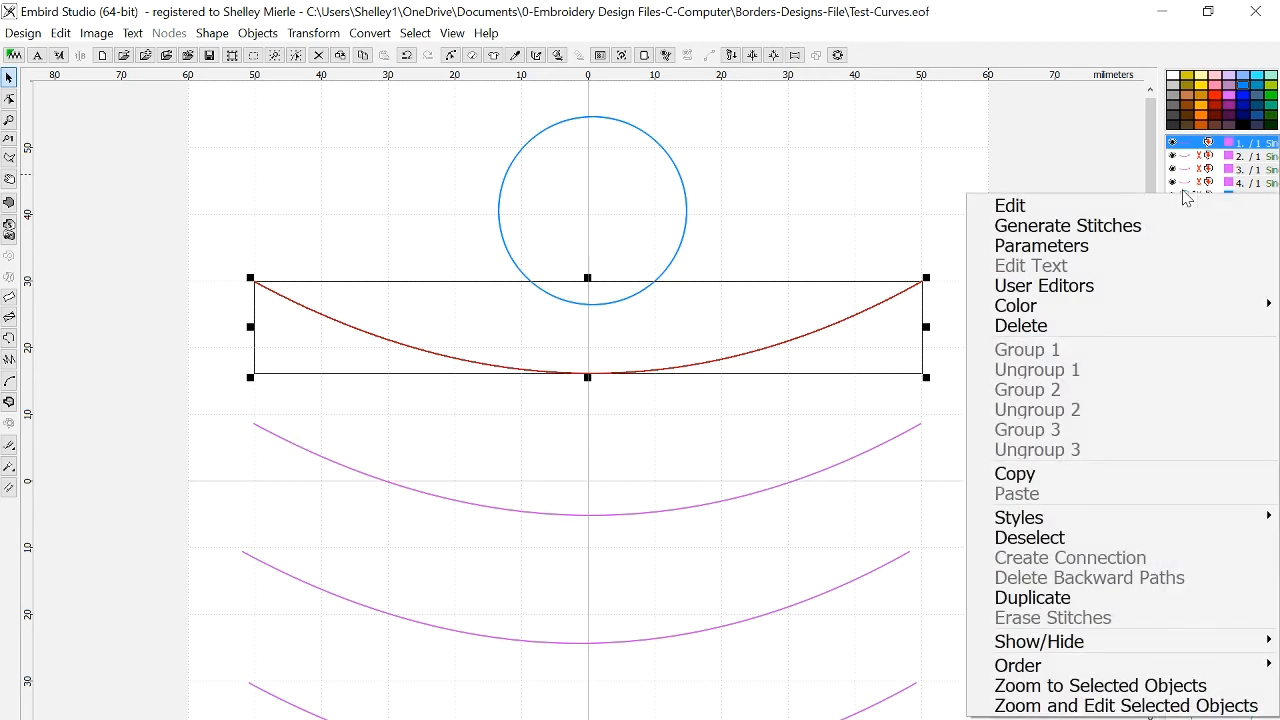
pyautogui.click(1185, 199)
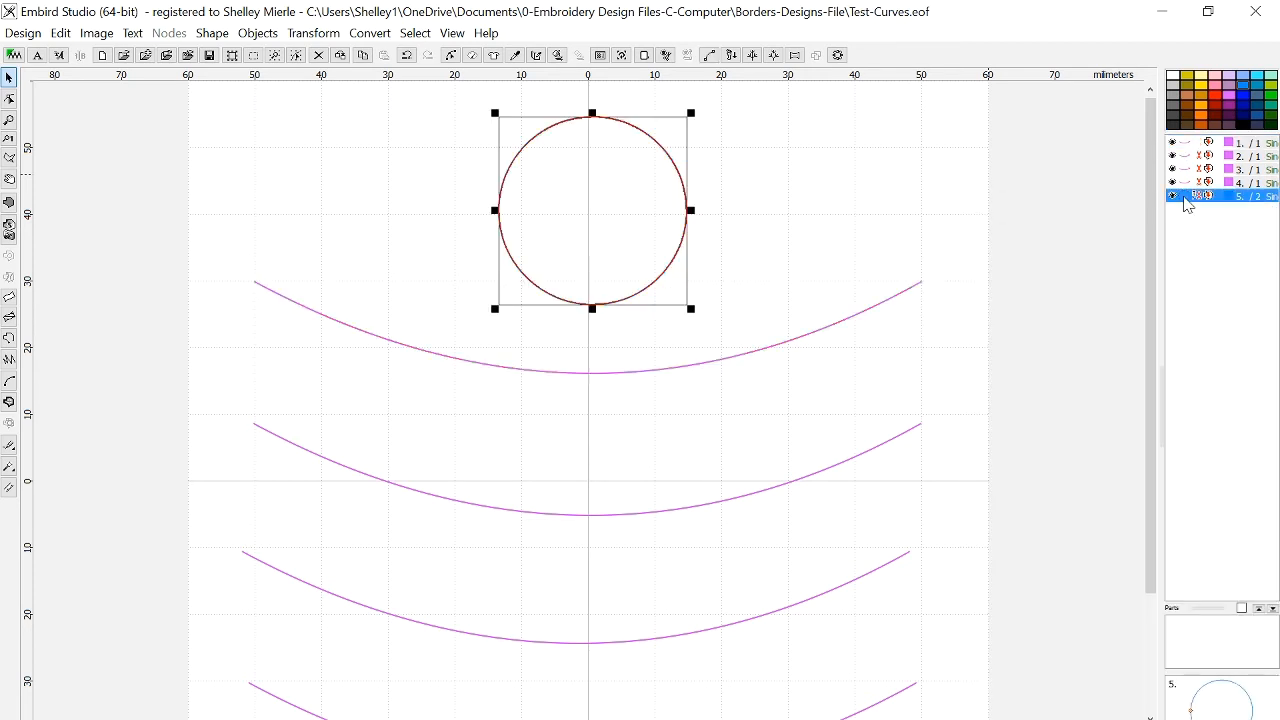
pyautogui.moveTo(1184, 198); pyautogui.dragTo(1184, 144)
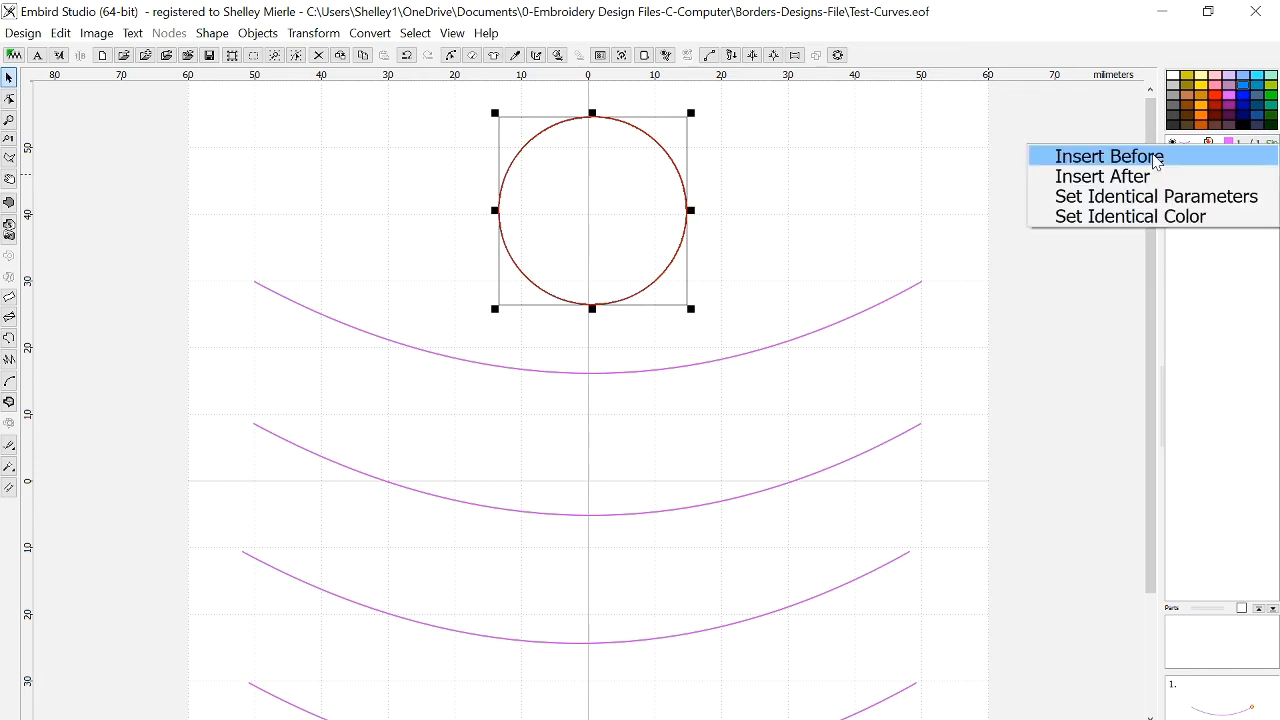
pyautogui.click(1157, 158)
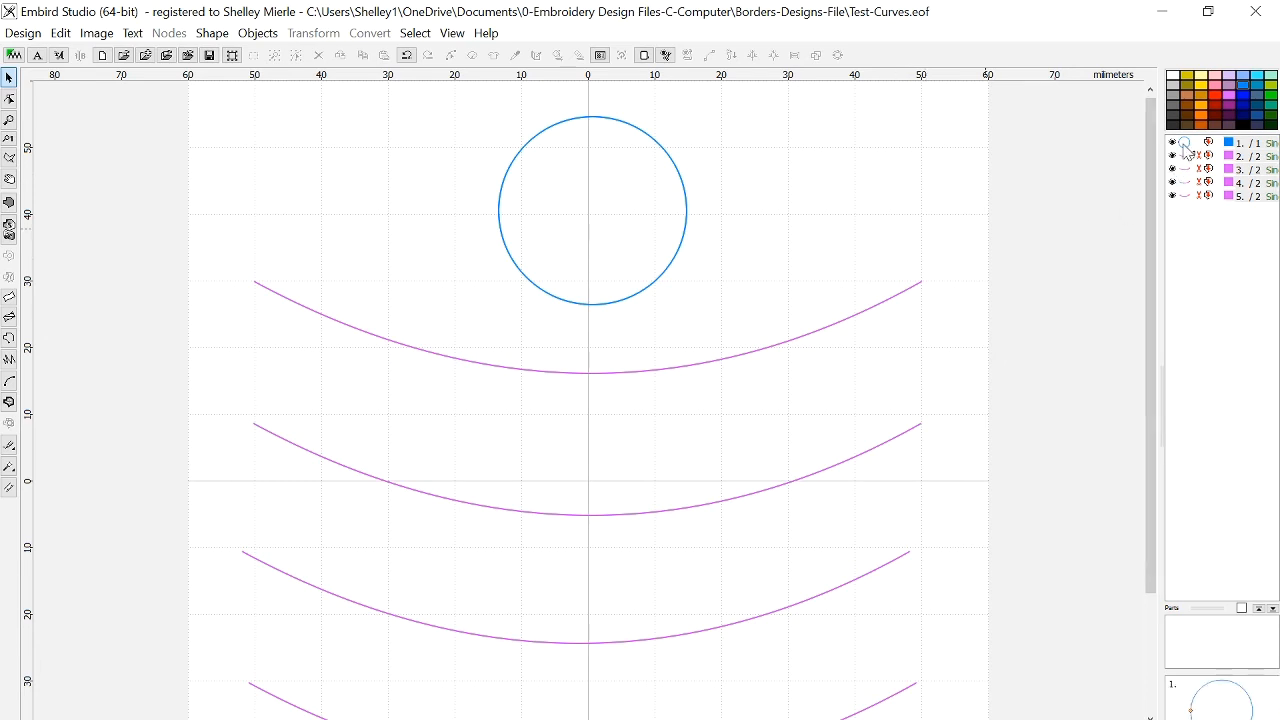
# - Change the circle's outline from a single stitch sample to the Rope 2 border and apply it
pyautogui.click(1185, 147)
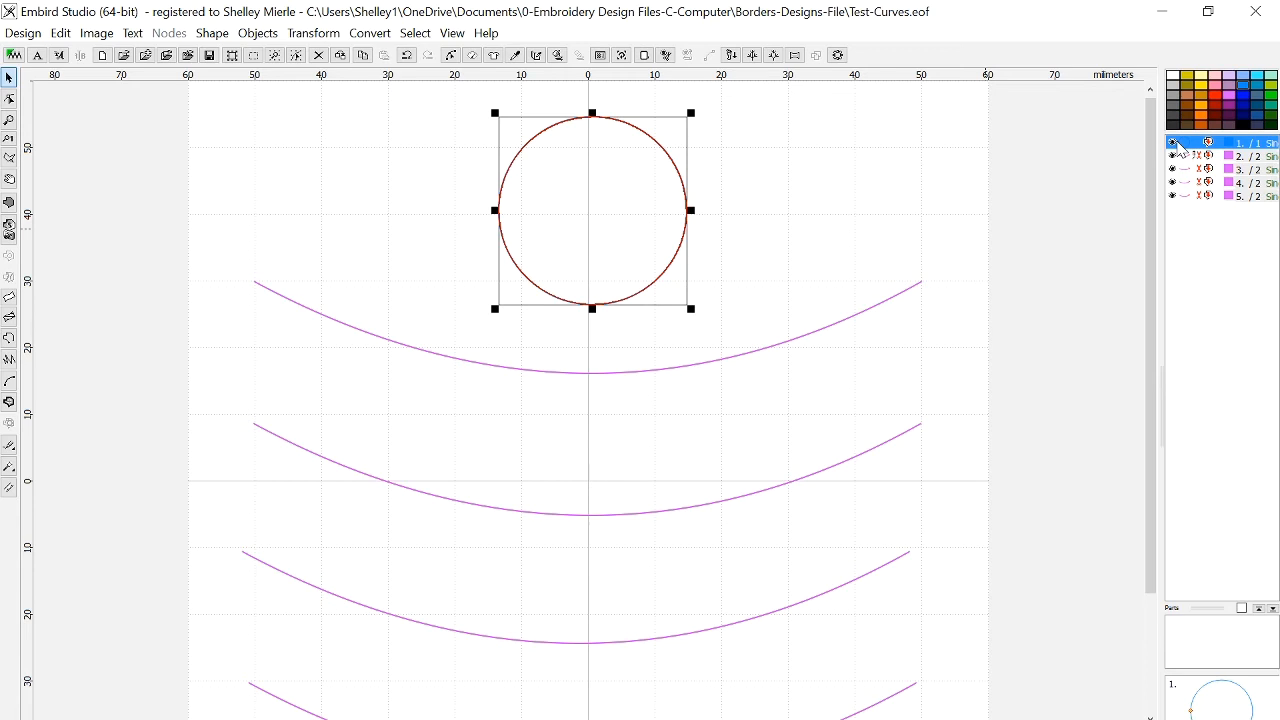
pyautogui.doubleClick(1178, 147)
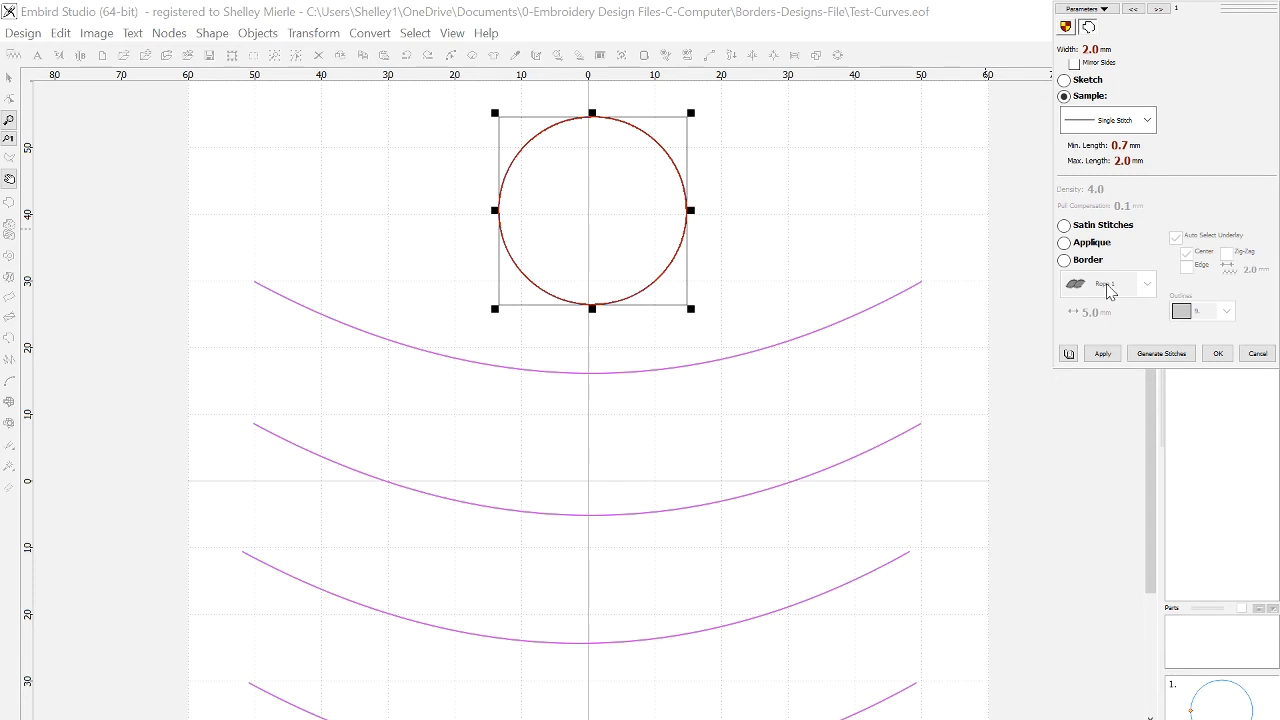
pyautogui.click(1085, 260)
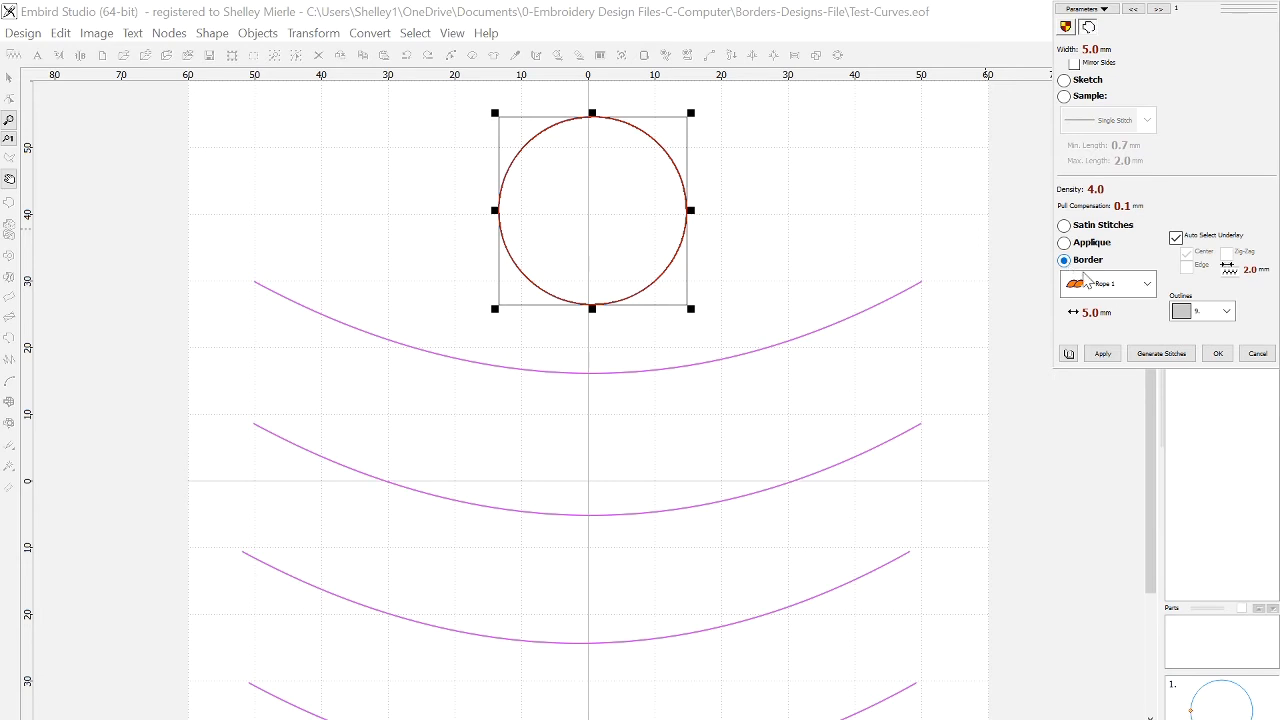
pyautogui.click(1148, 285)
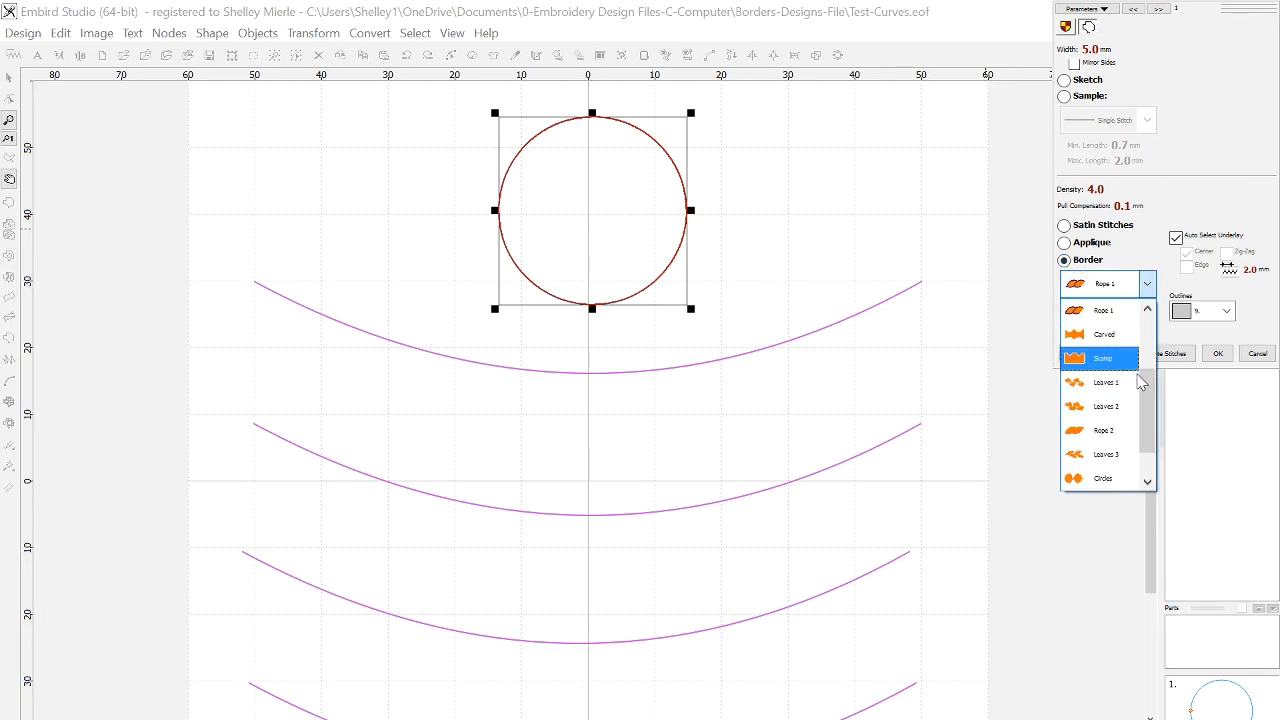
pyautogui.click(1102, 431)
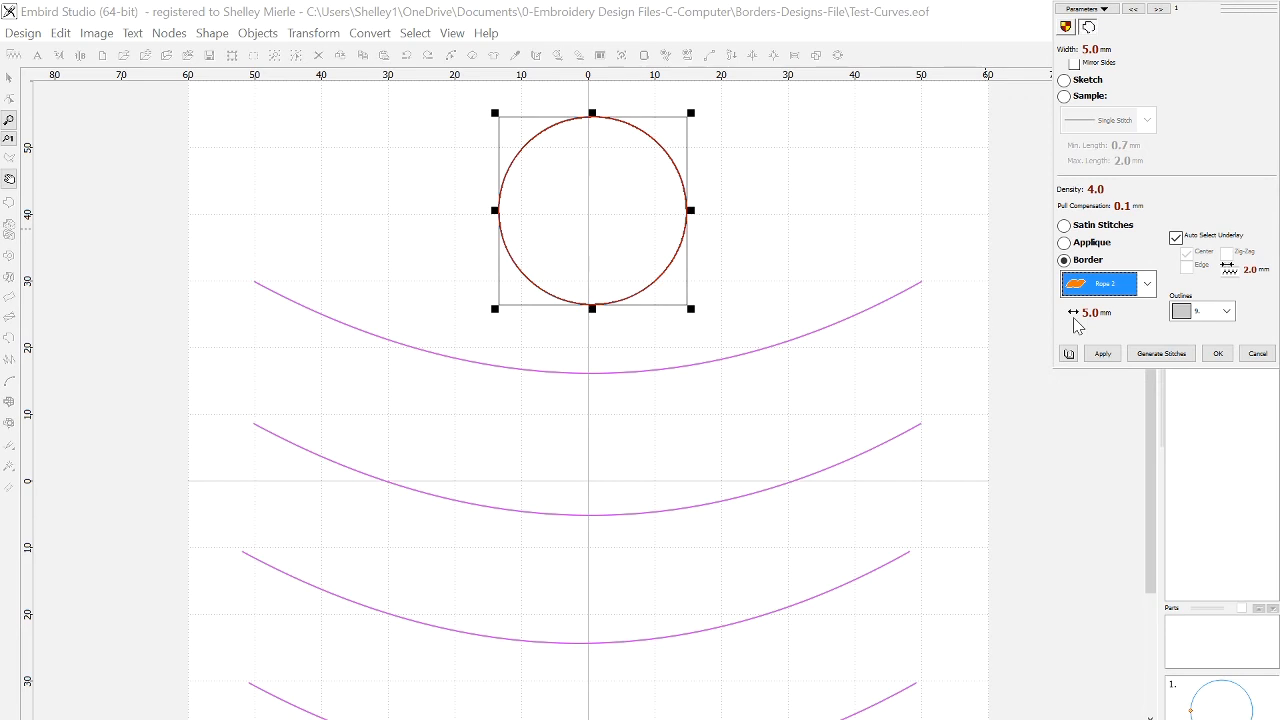
pyautogui.click(1102, 354)
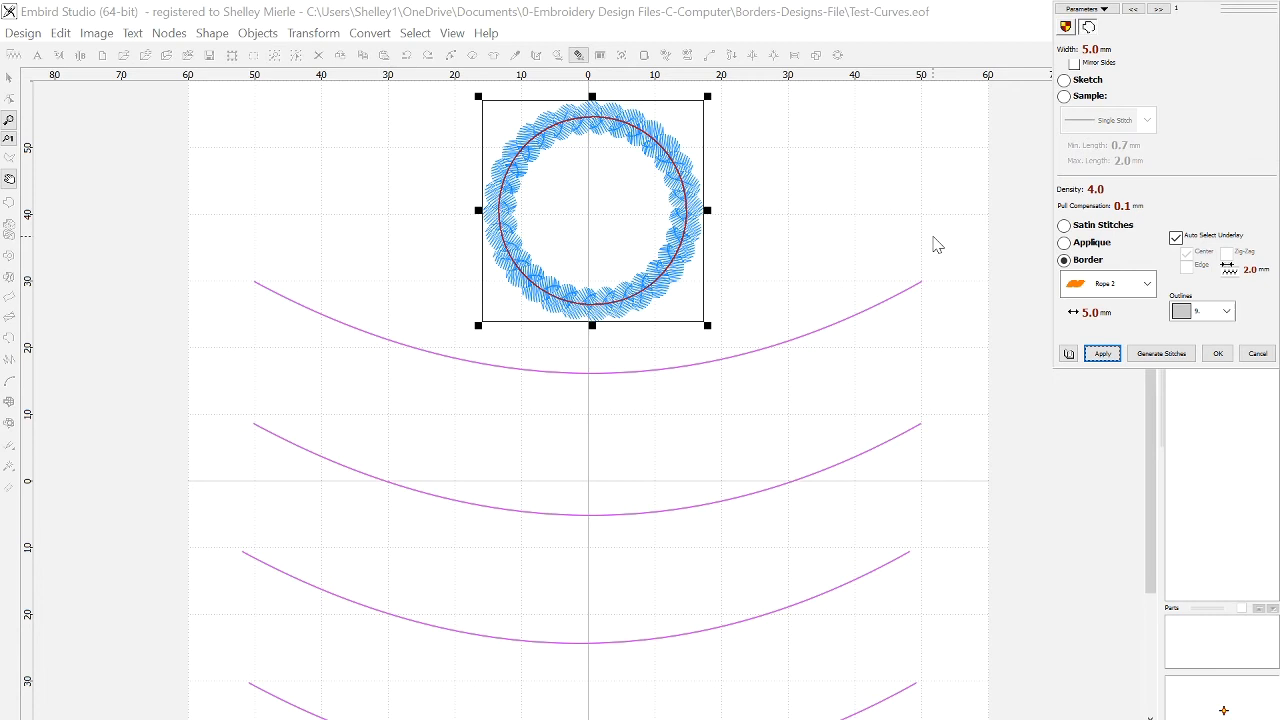
# - Try a 9 mm width and an 8 mm pattern length for the circle's Rope 2 border
pyautogui.click(1091, 50)
pyautogui.moveTo(114, 125); pyautogui.dragTo(83, 123)
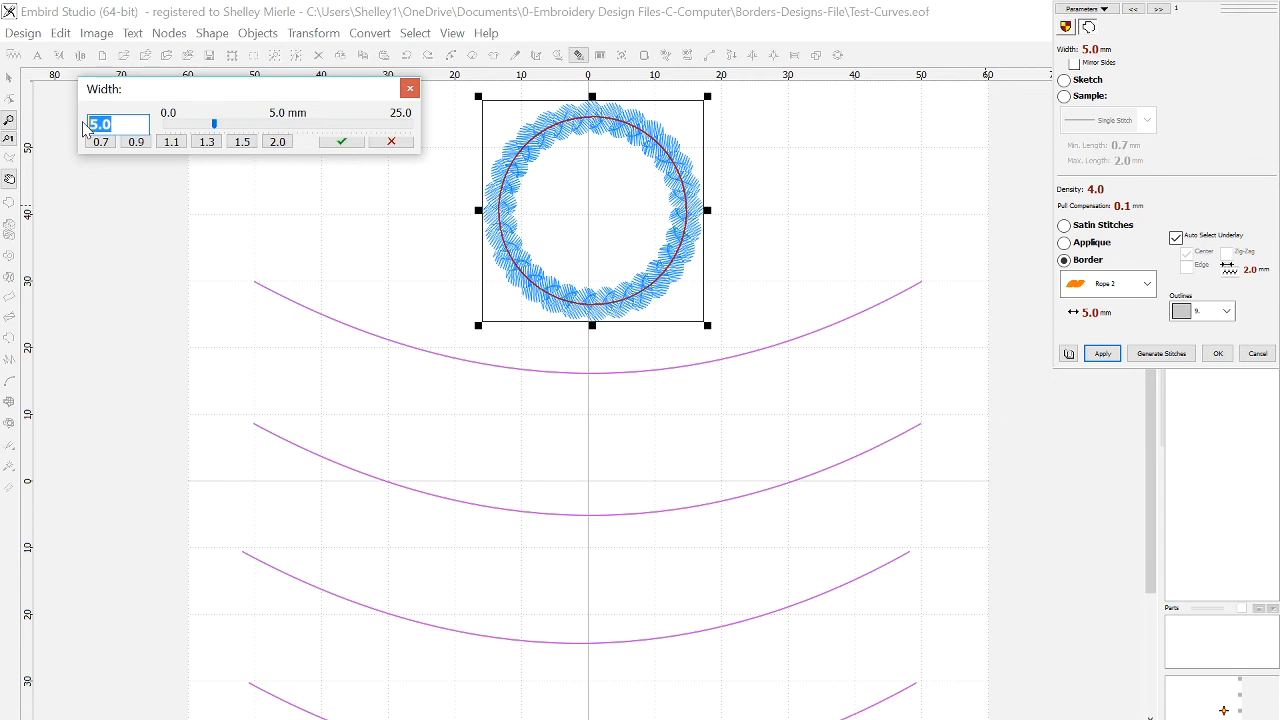
pyautogui.write('9')
pyautogui.press('Return')
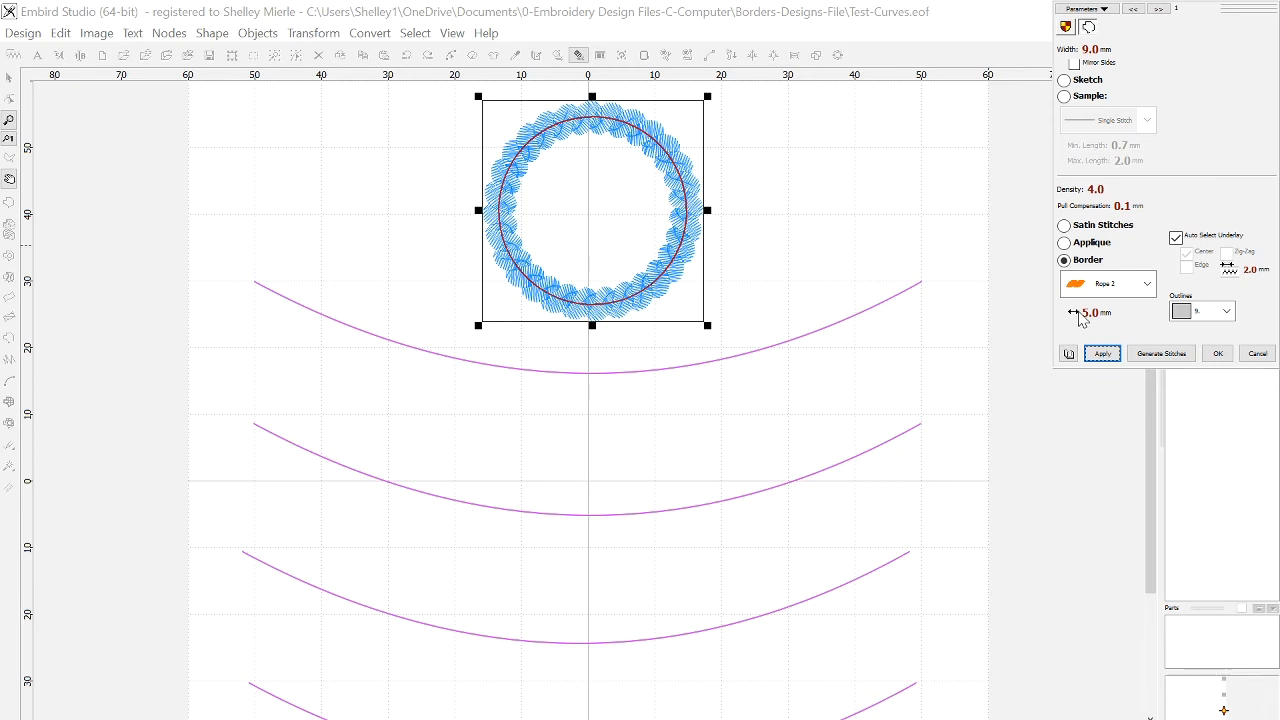
pyautogui.click(1090, 313)
pyautogui.click(302, 167)
pyautogui.click(358, 168)
pyautogui.click(1104, 360)
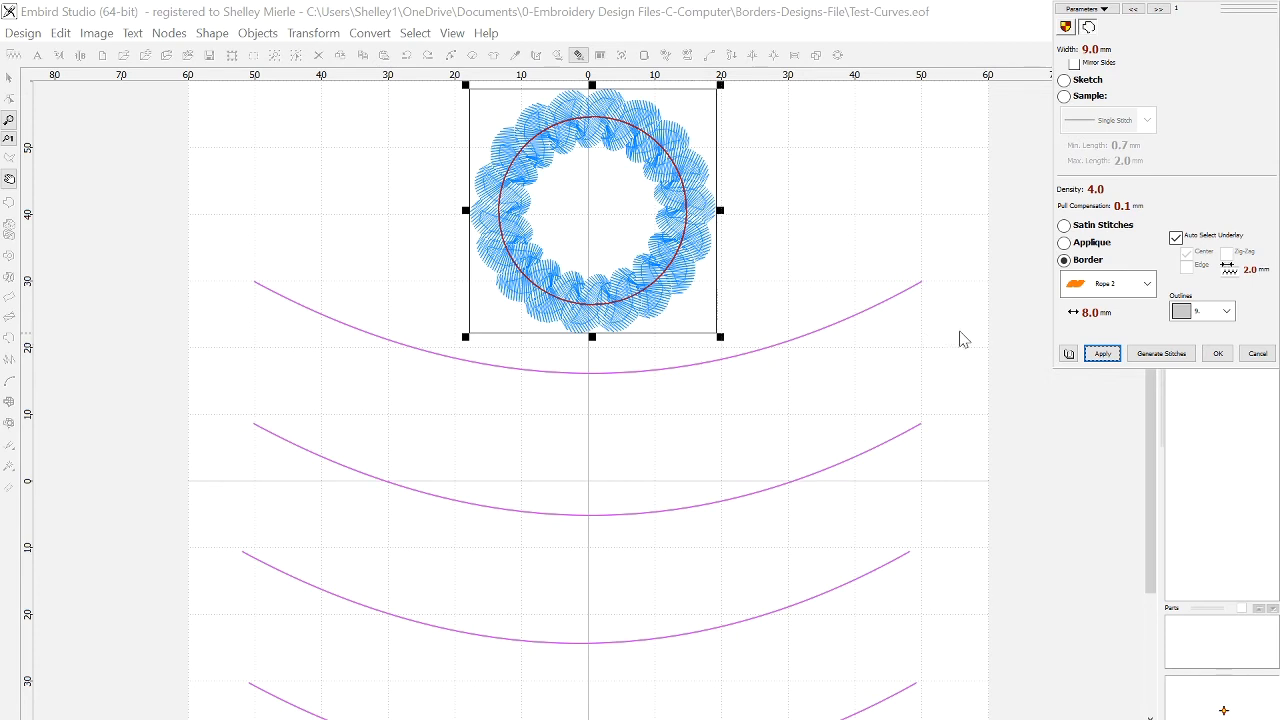
# - Set both the width and the pattern length of the circle's Rope 2 border to 5 mm and accept the parameters
pyautogui.click(1070, 54)
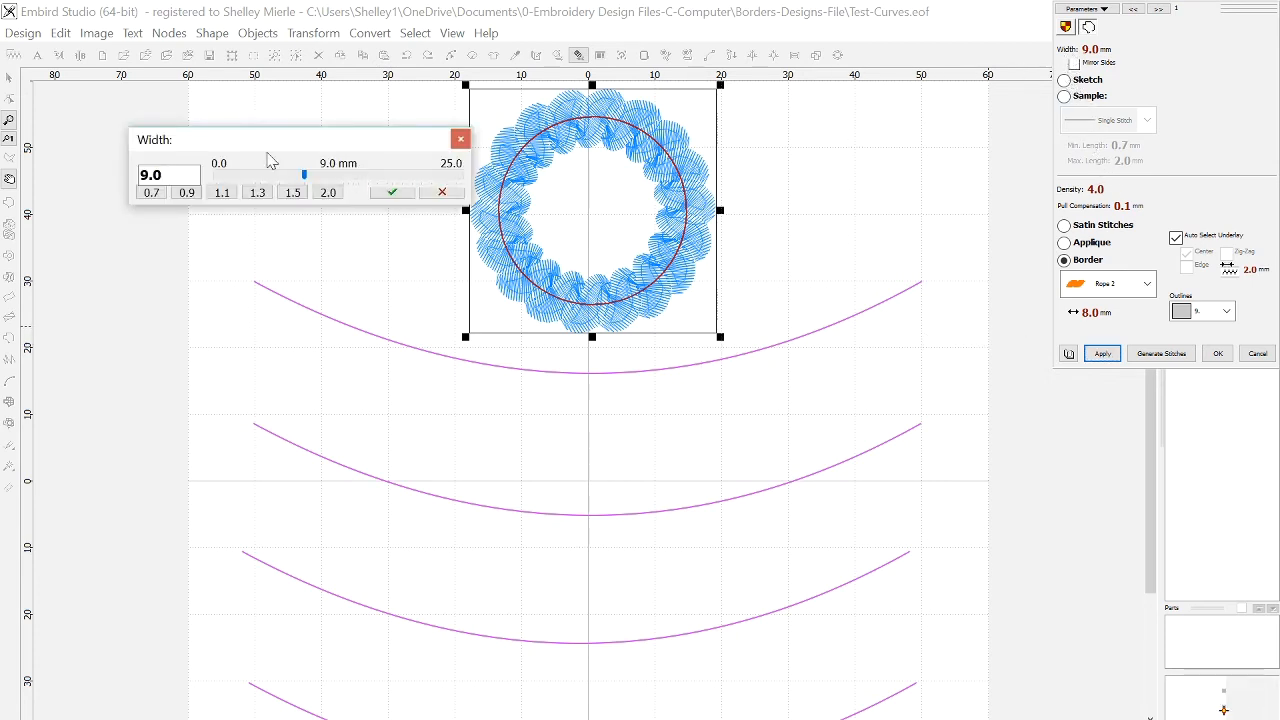
pyautogui.doubleClick(164, 174)
pyautogui.write('5')
pyautogui.click(391, 191)
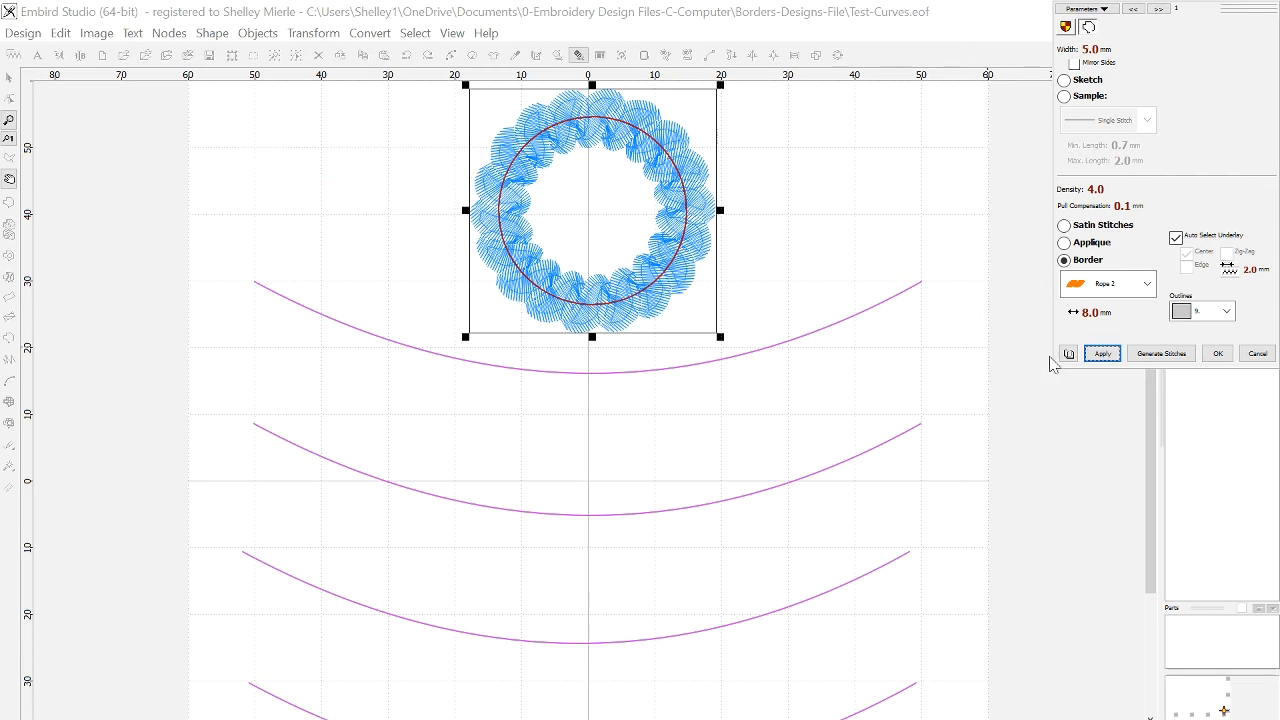
pyautogui.click(1081, 315)
pyautogui.click(1081, 315)
pyautogui.doubleClick(176, 200)
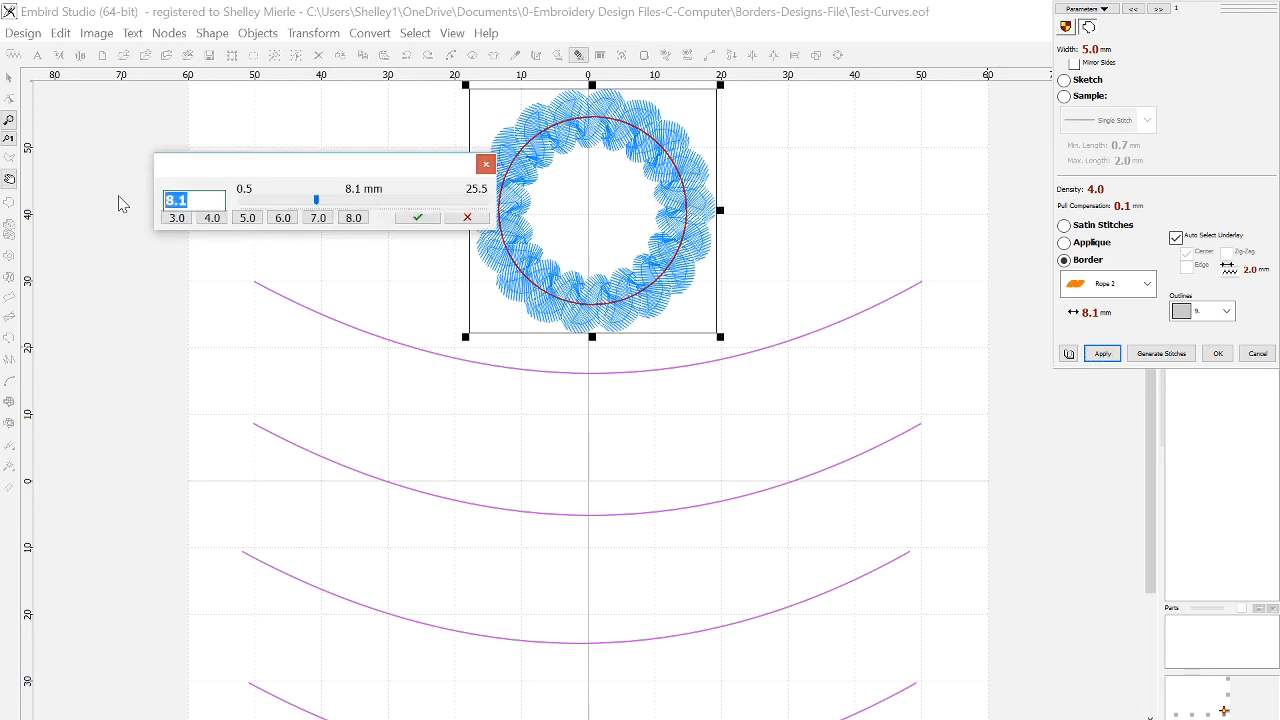
pyautogui.write('5')
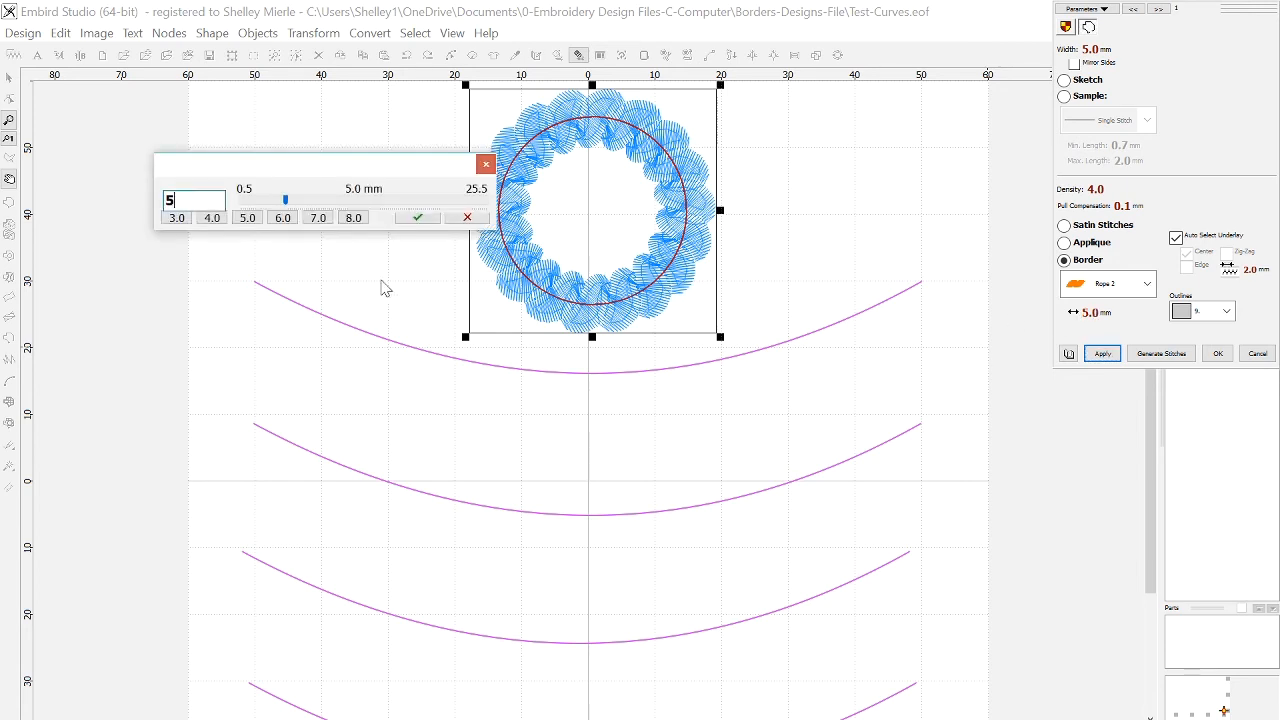
pyautogui.click(429, 221)
pyautogui.click(1102, 354)
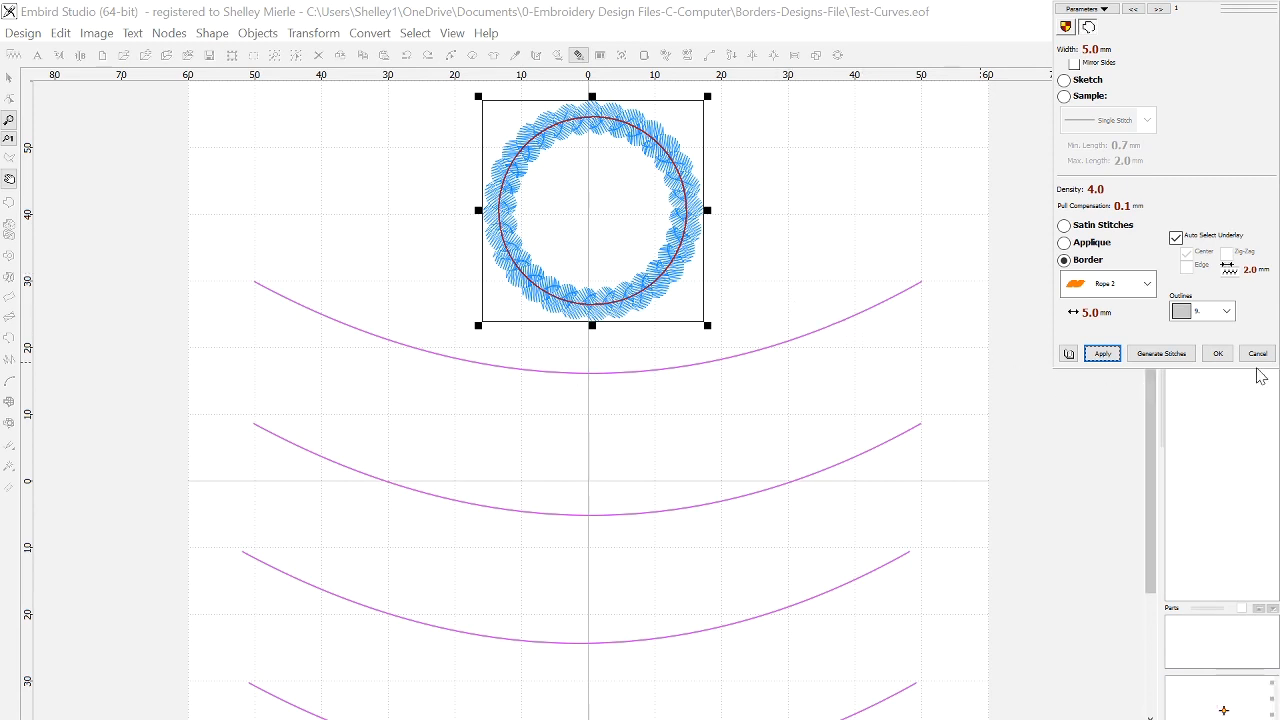
pyautogui.click(1218, 353)
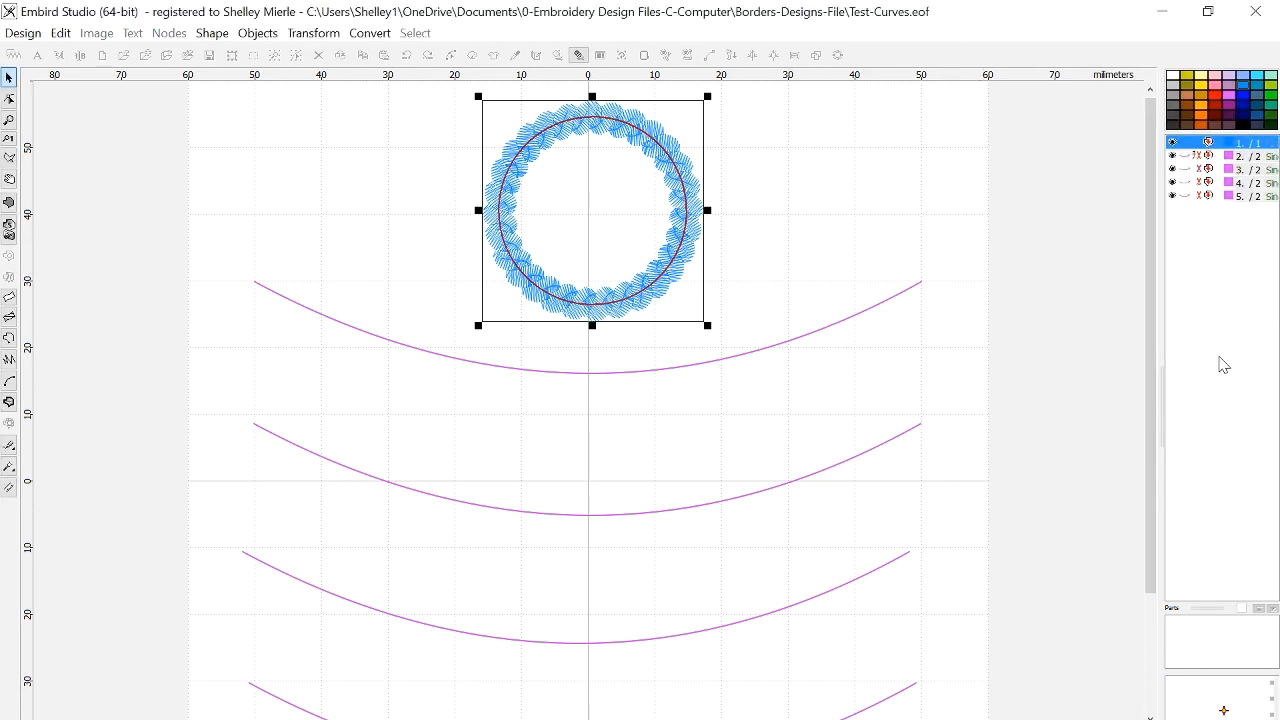
# - Change the top curve's outline from single stitch to the Leaves 3 border and apply it
pyautogui.click(767, 351)
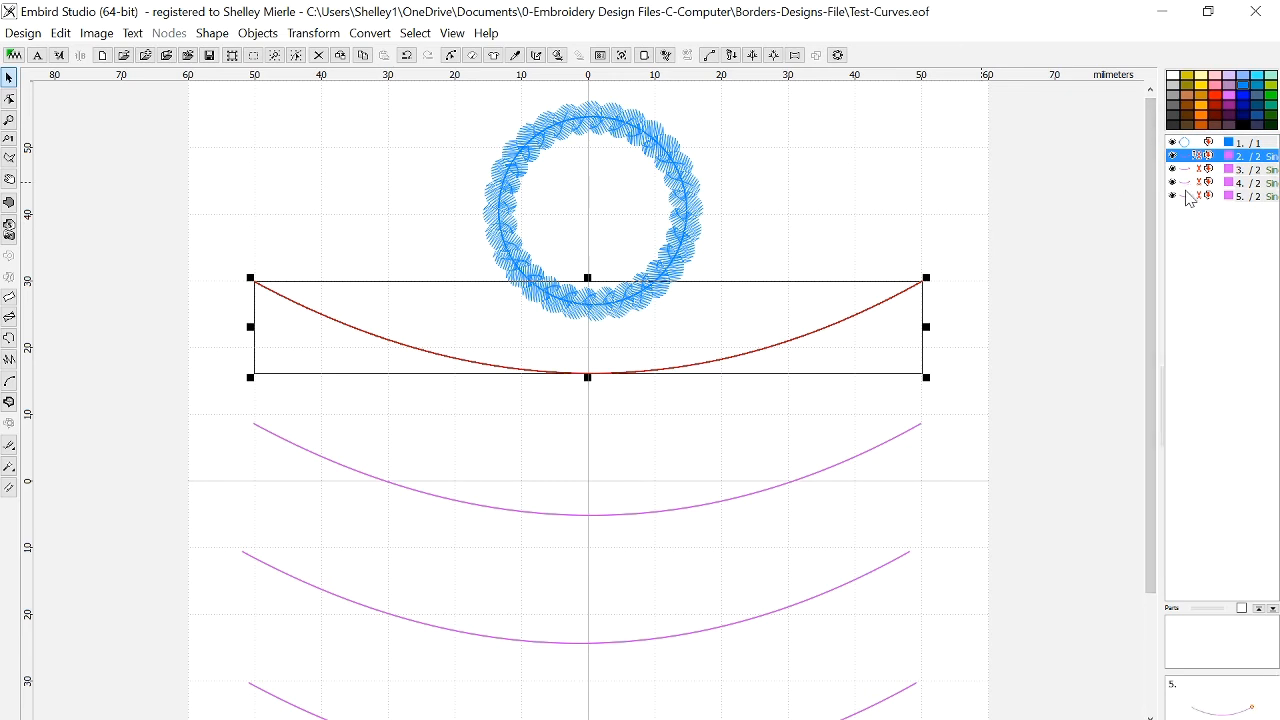
pyautogui.press('p')
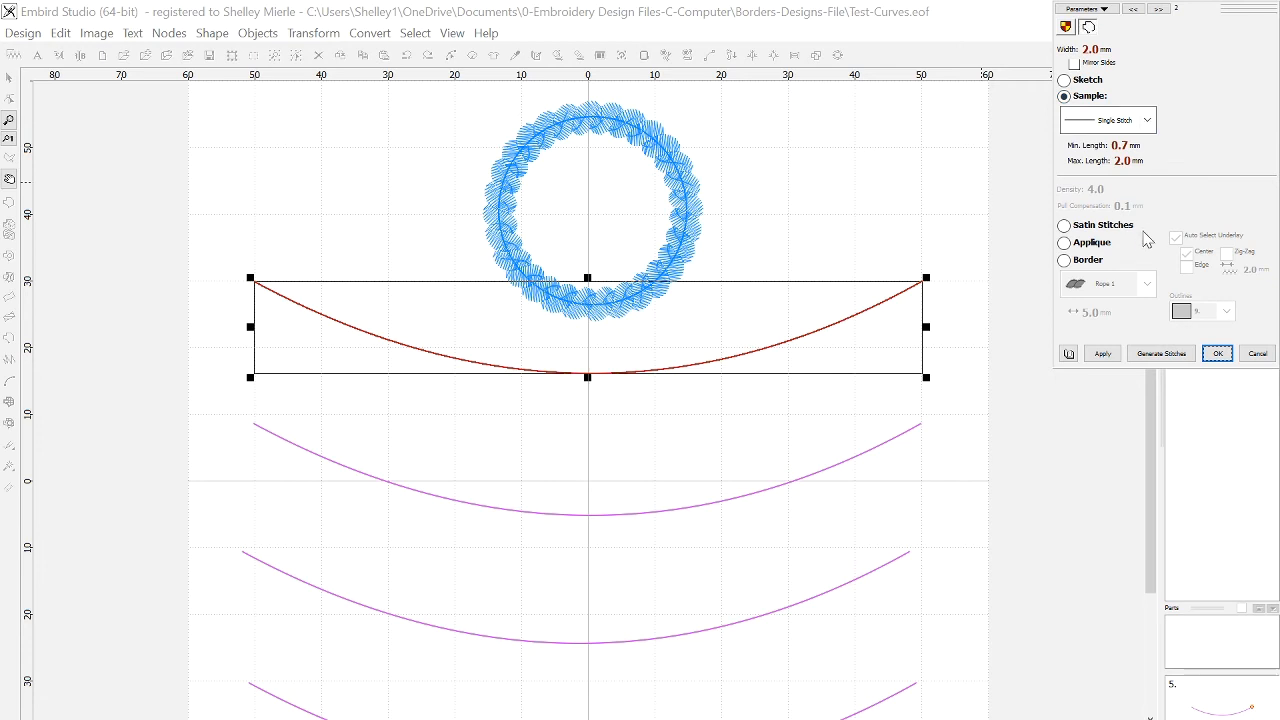
pyautogui.click(1063, 261)
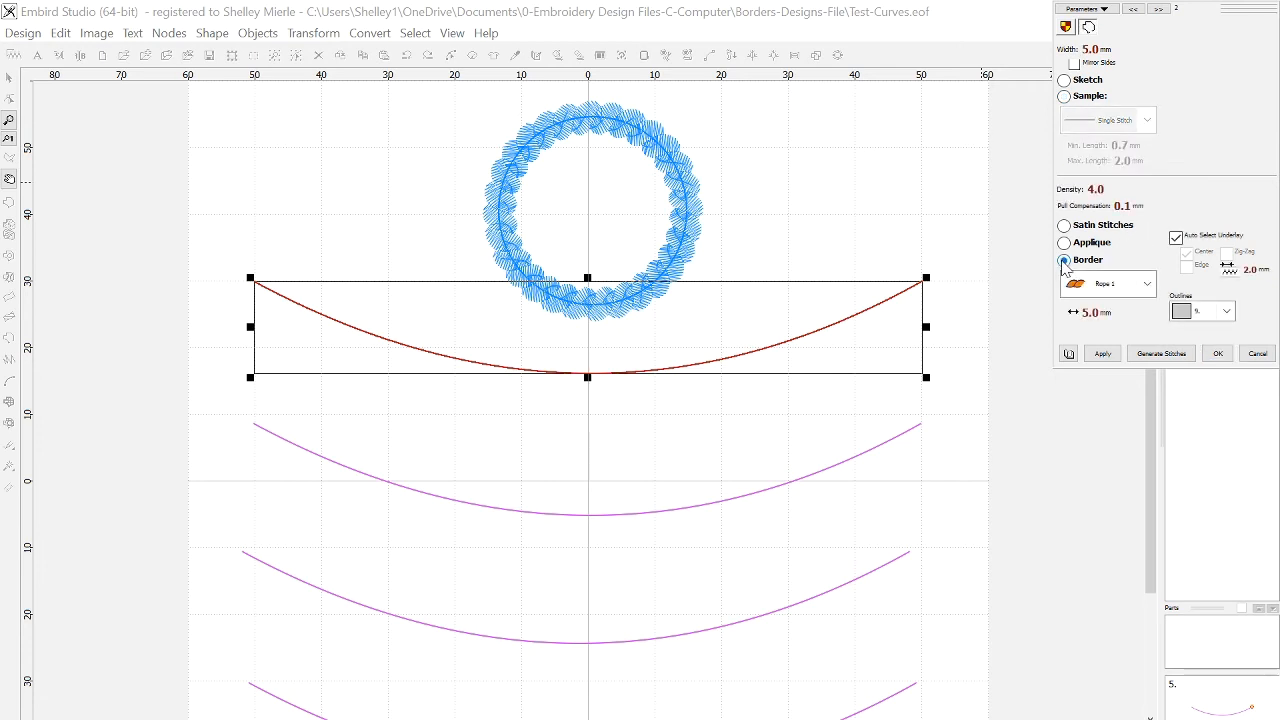
pyautogui.click(1148, 285)
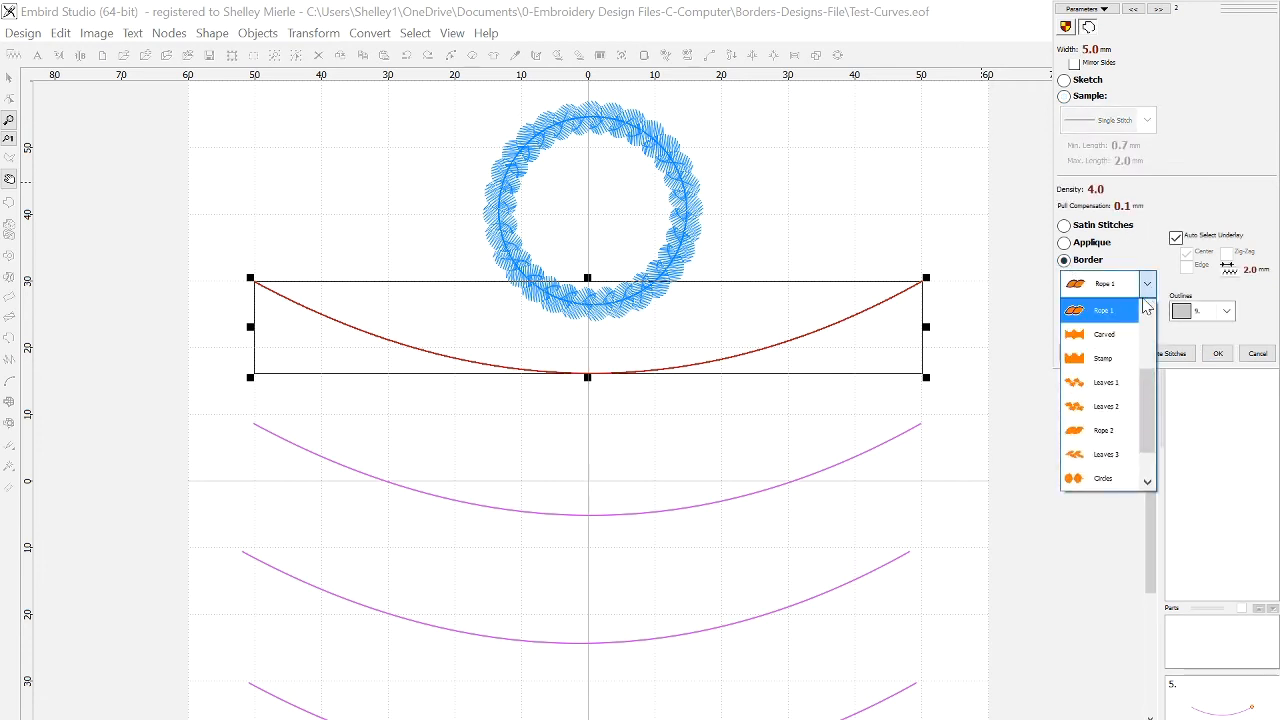
pyautogui.click(1093, 445)
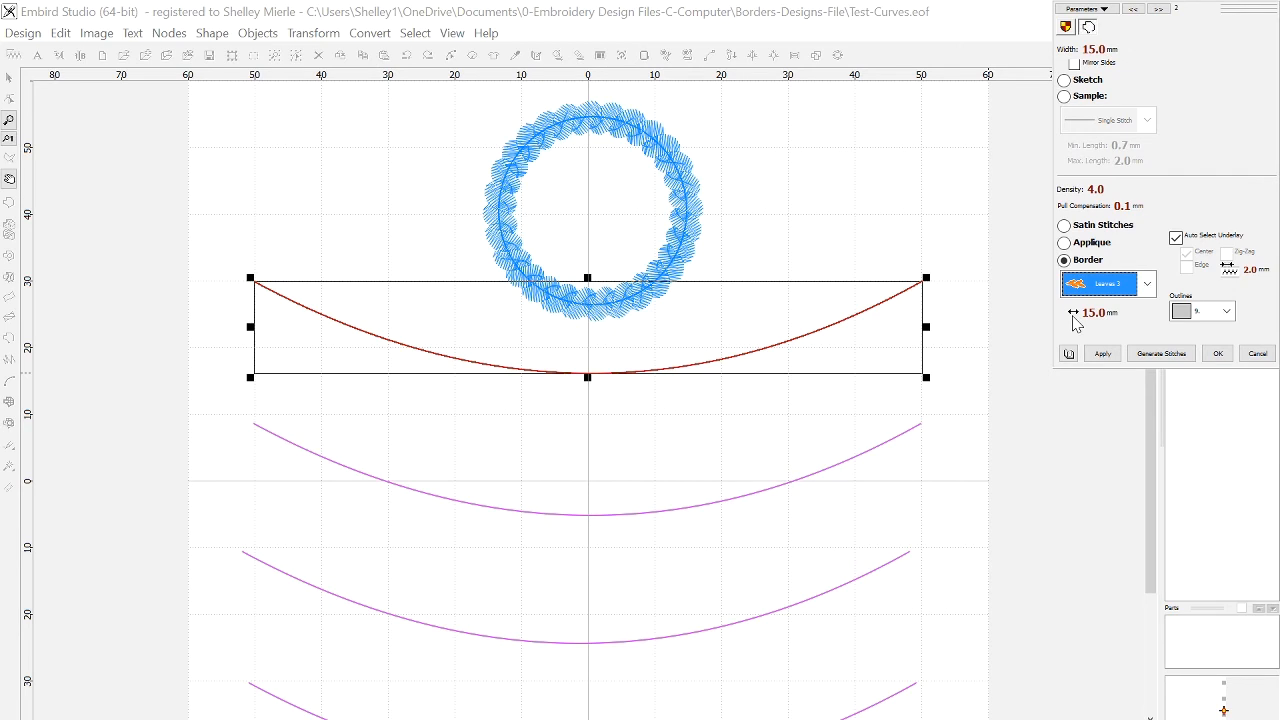
pyautogui.click(1102, 354)
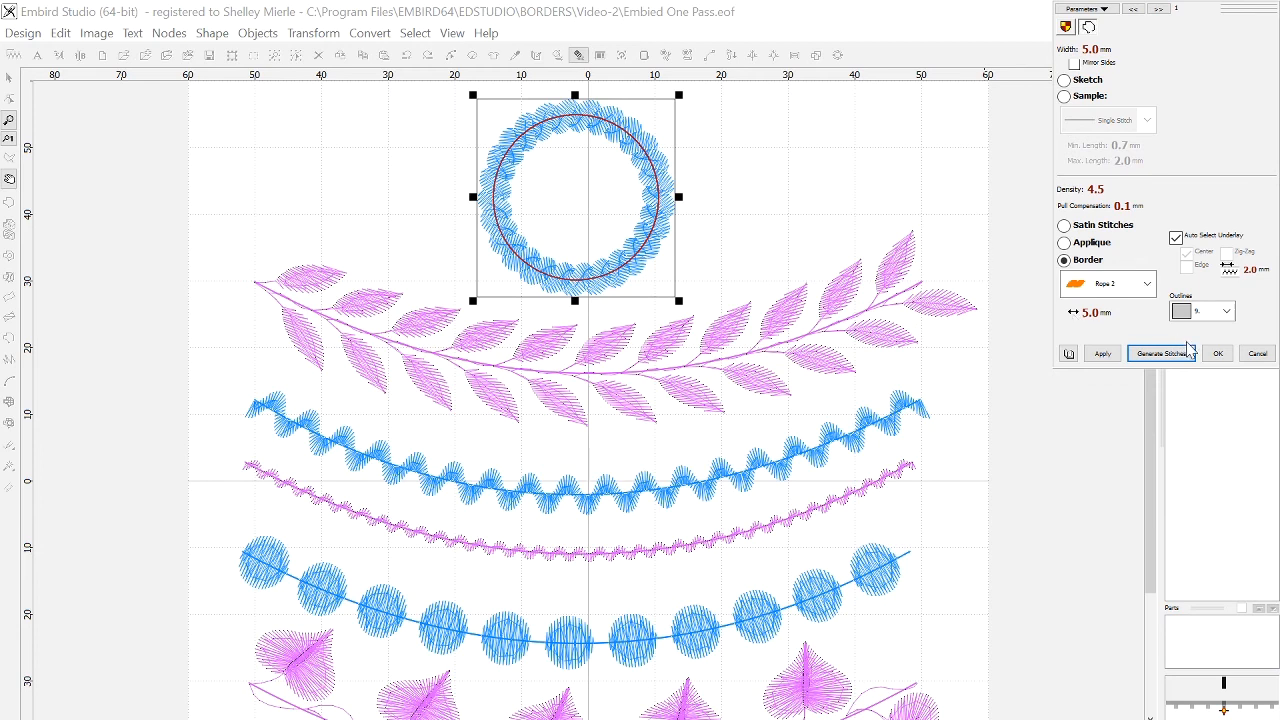
# - In Embied One Pass.eof, close the rope circle's parameters and examine the border settings of the leafy vine curve
pyautogui.click(1218, 353)
pyautogui.click(784, 337)
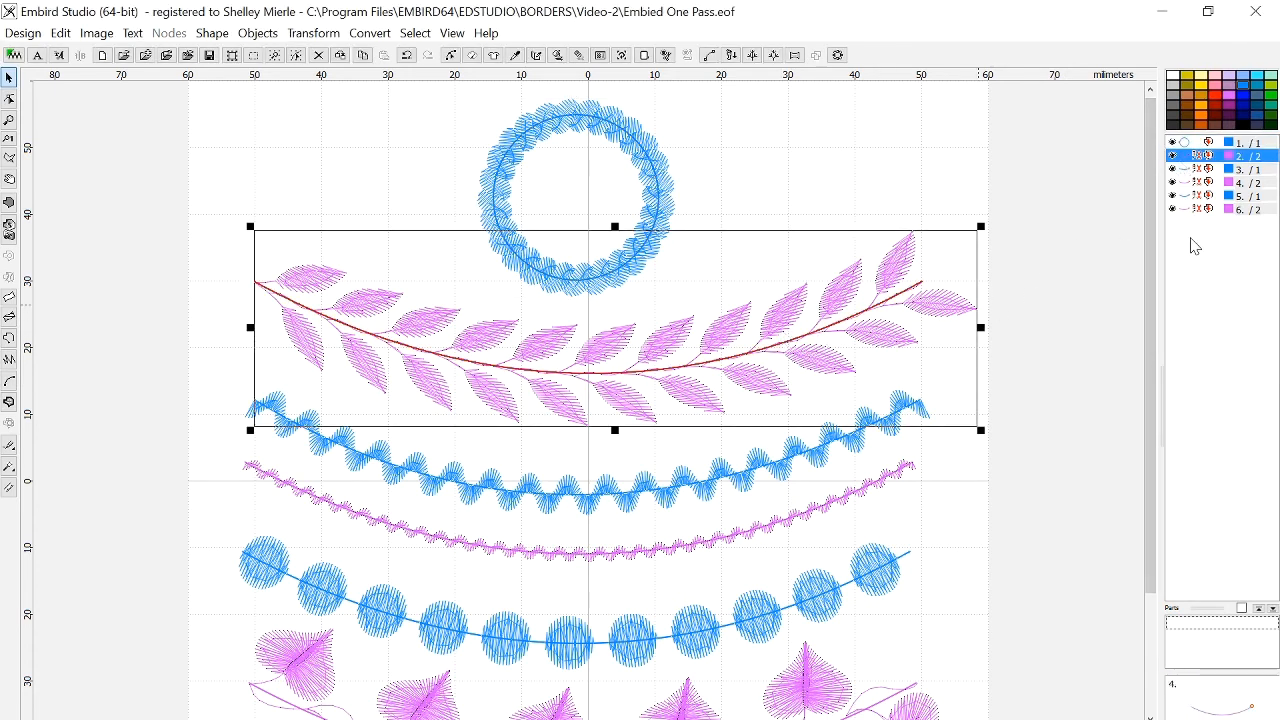
pyautogui.press('p')
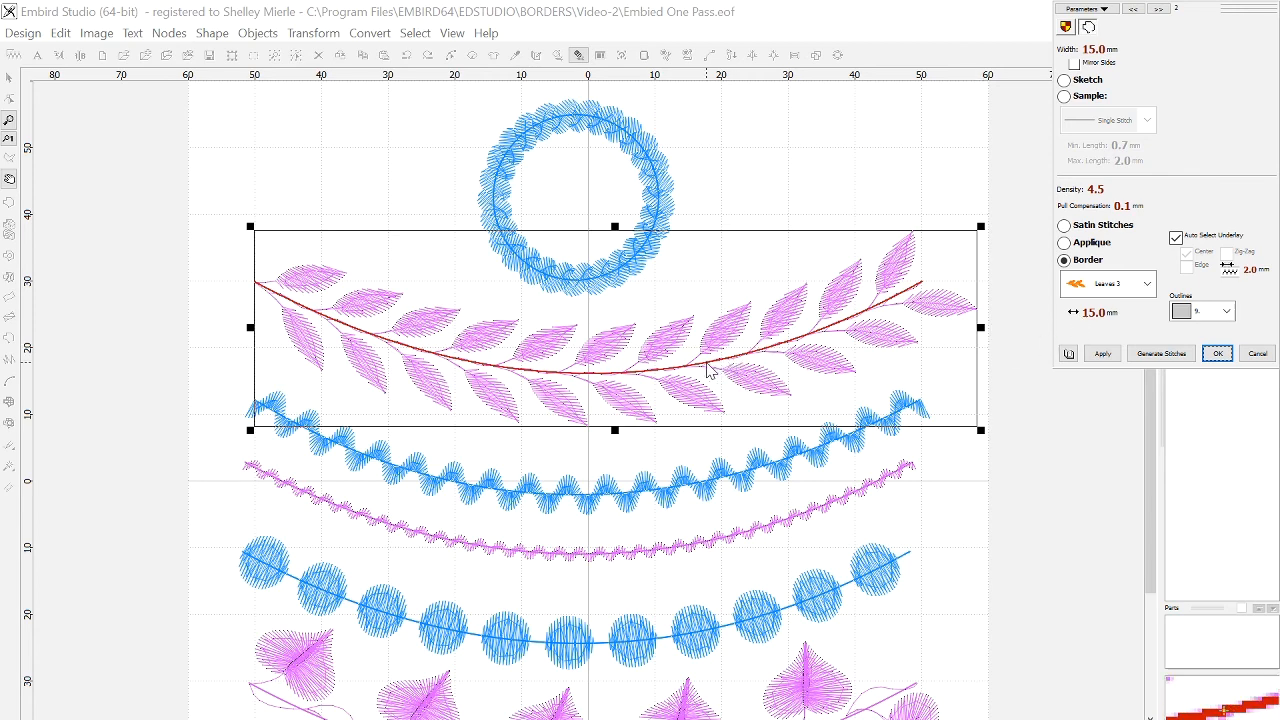
pyautogui.click(1217, 353)
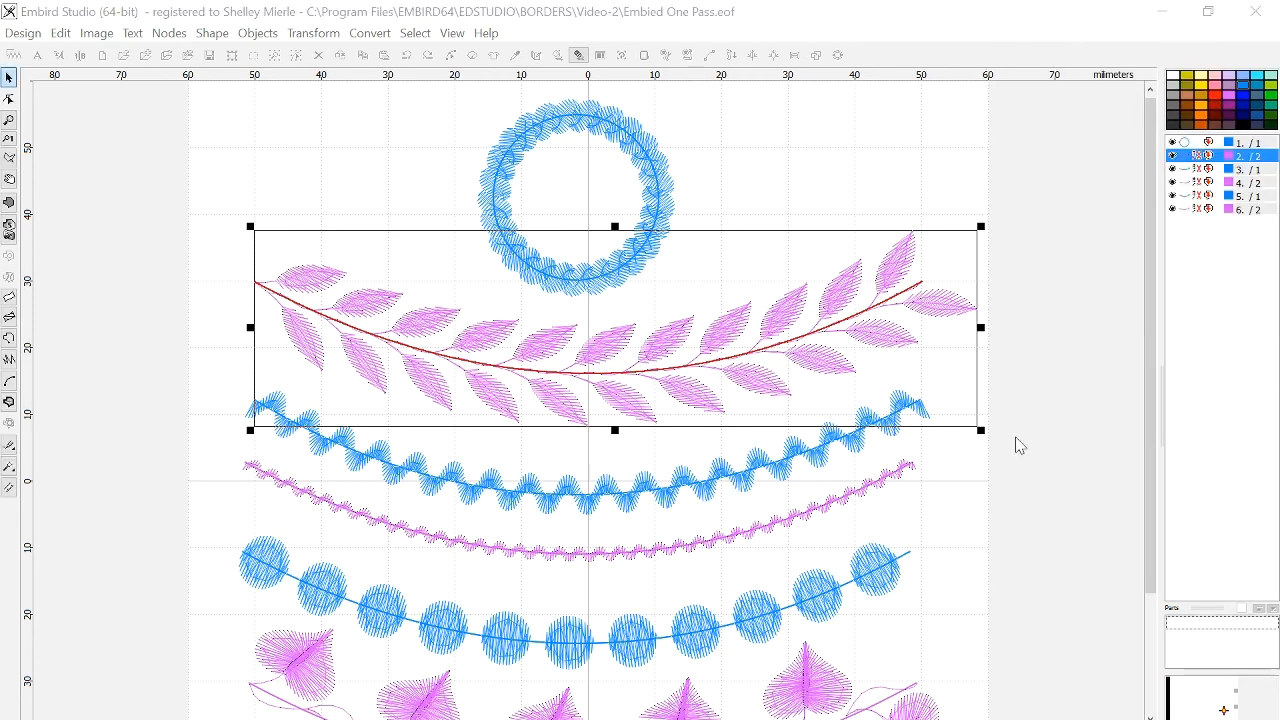
# - Compare the width, pattern length and density parameters of the blue and purple Wave borders
pyautogui.click(698, 480)
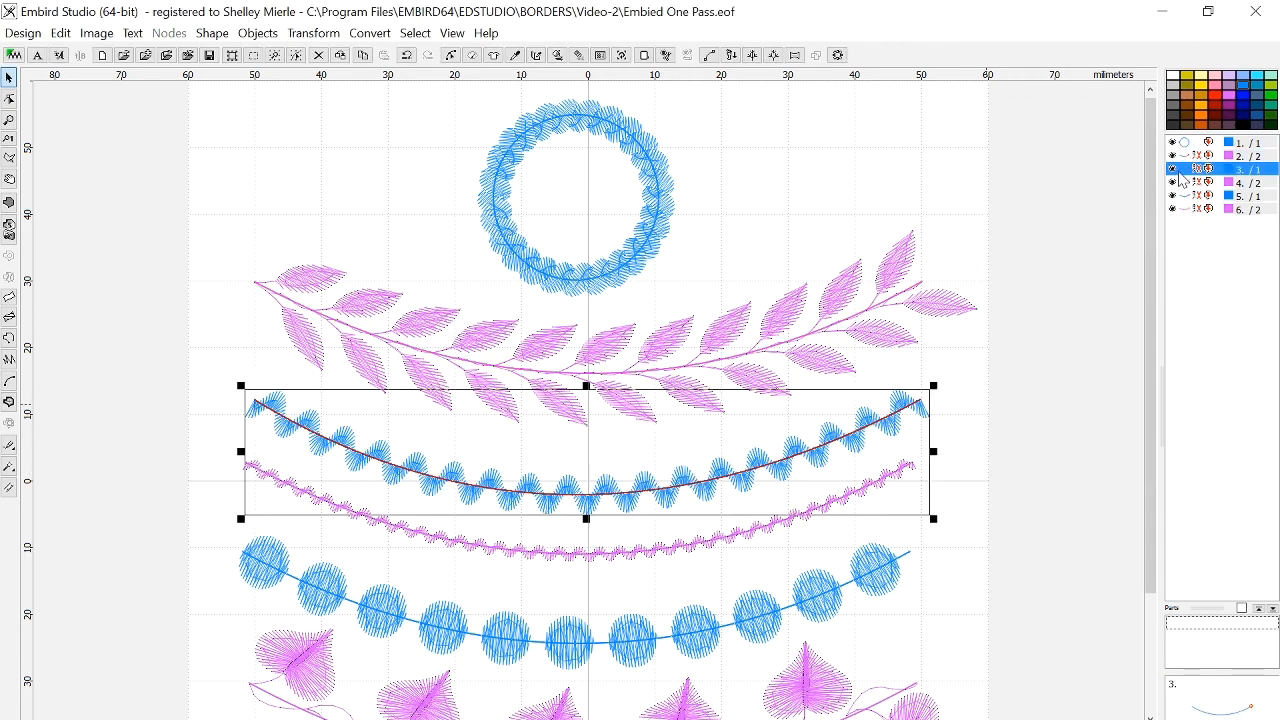
pyautogui.doubleClick(1178, 172)
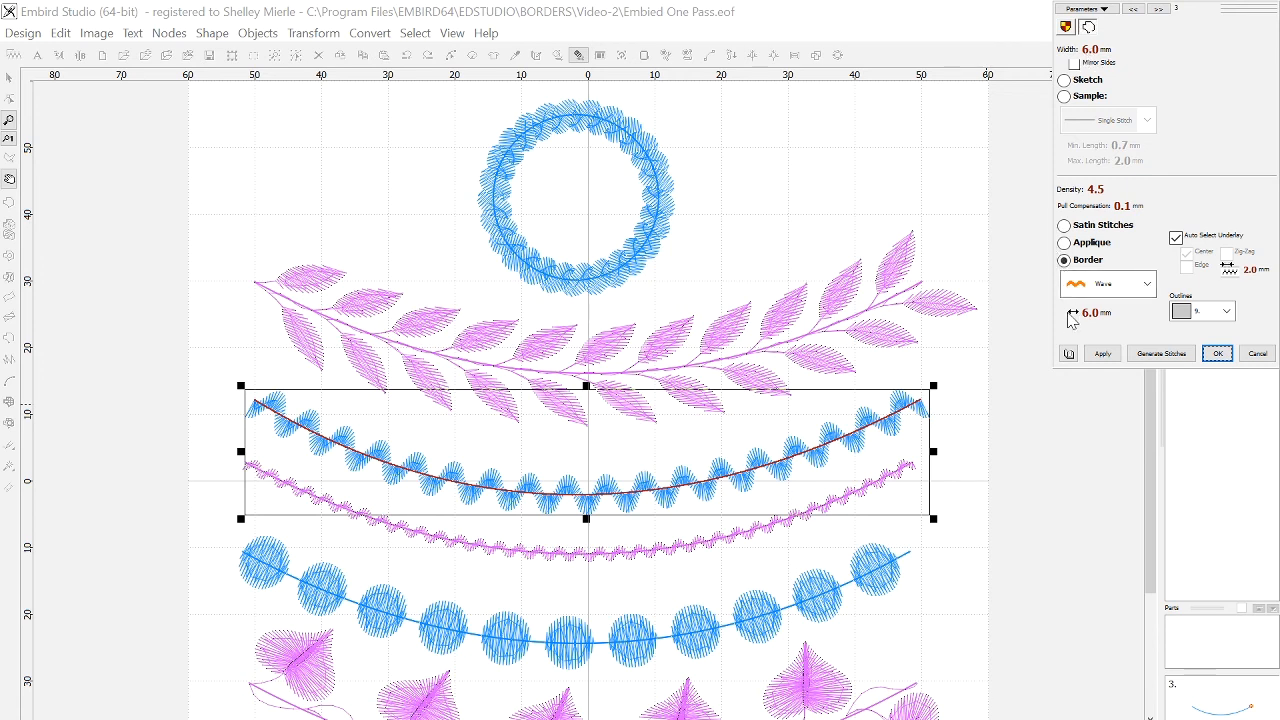
pyautogui.click(1218, 353)
pyautogui.click(1190, 182)
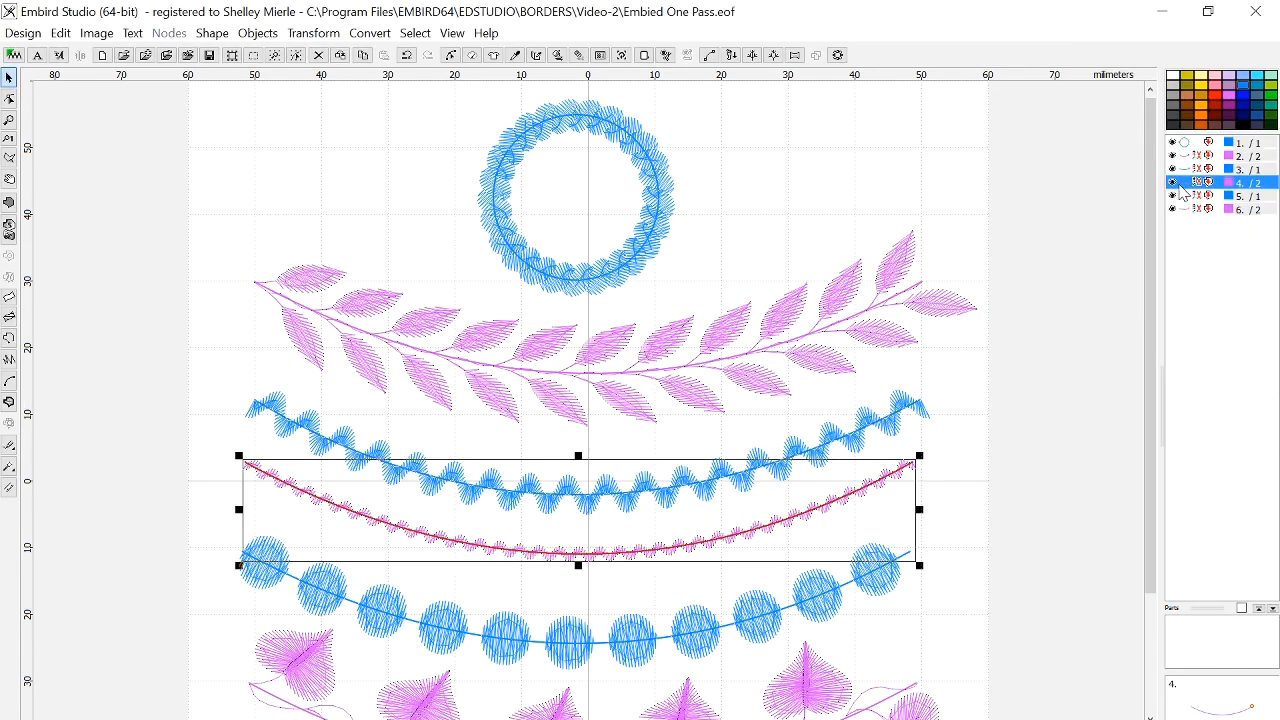
pyautogui.doubleClick(1178, 185)
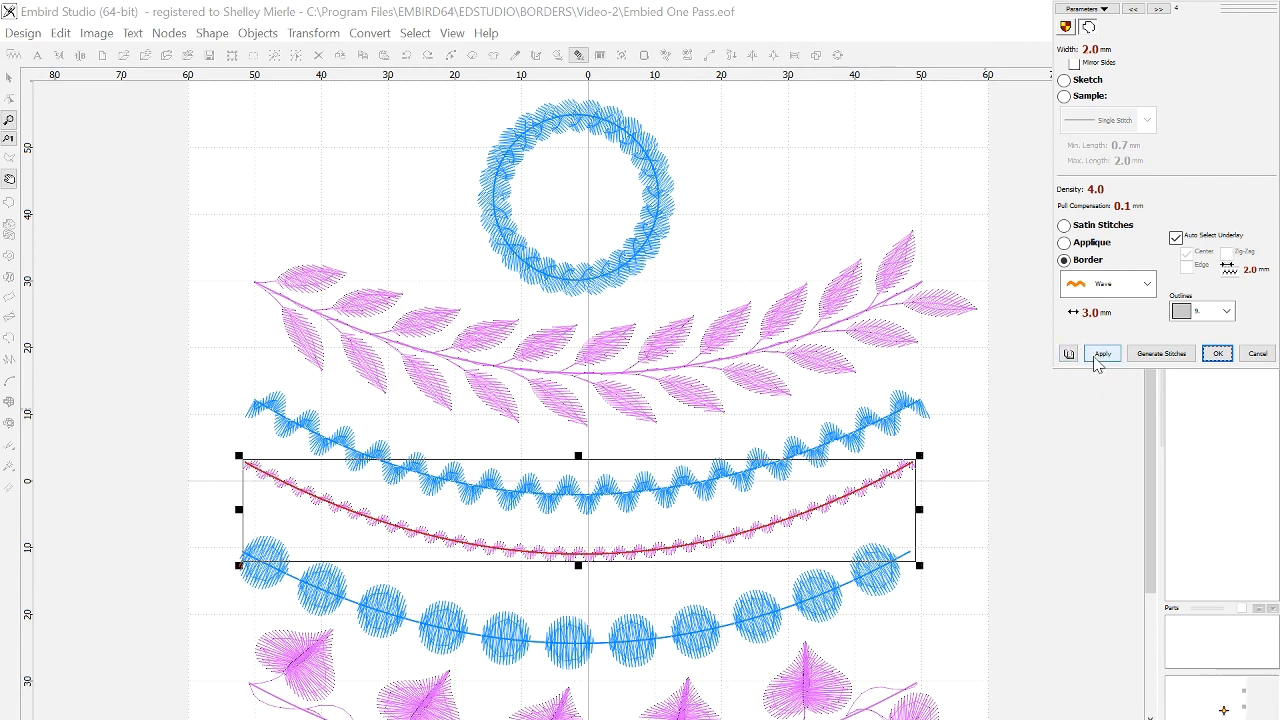
pyautogui.click(1218, 354)
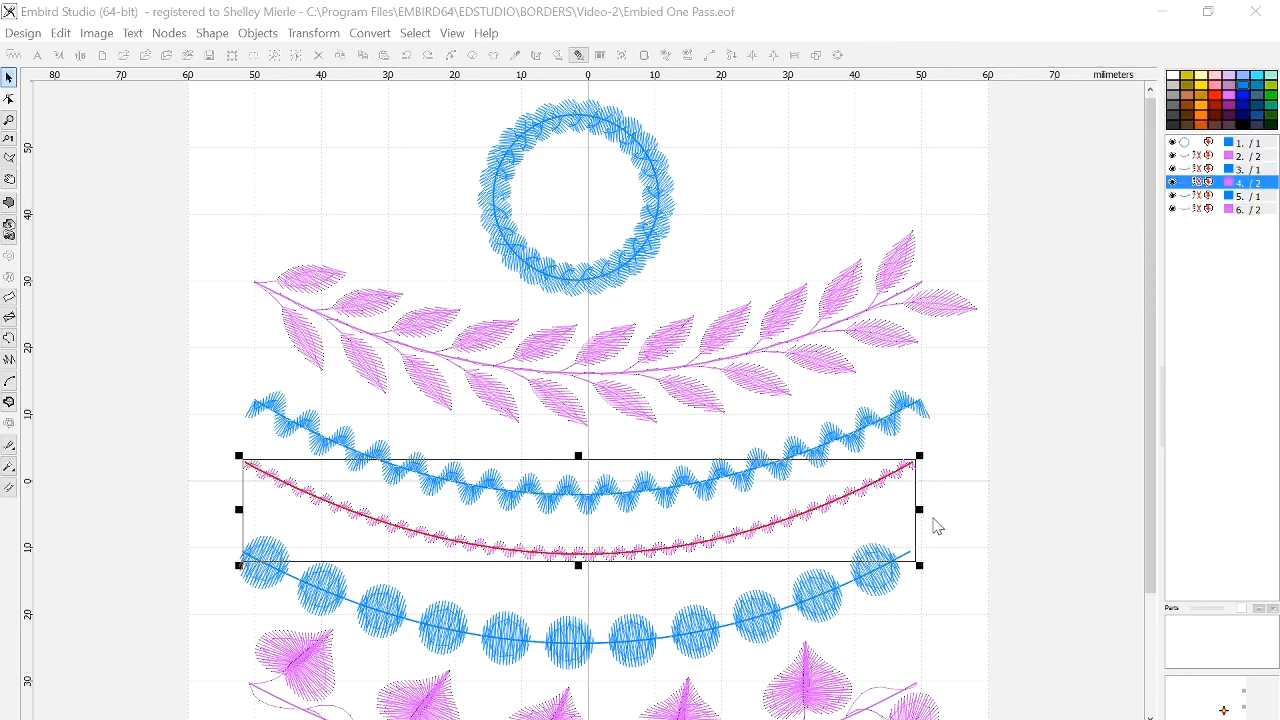
# - Review the width, density and pattern length of the blue Circles border curve, then close its parameters
pyautogui.click(843, 590)
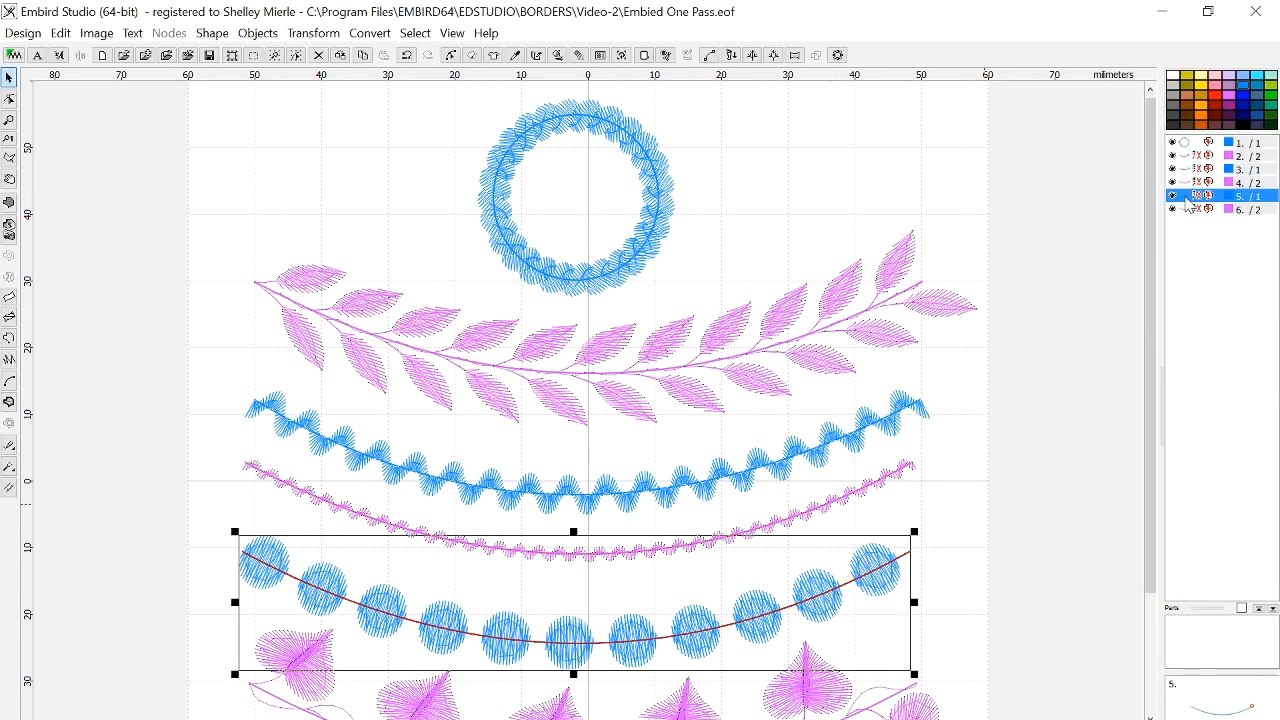
pyautogui.doubleClick(1187, 203)
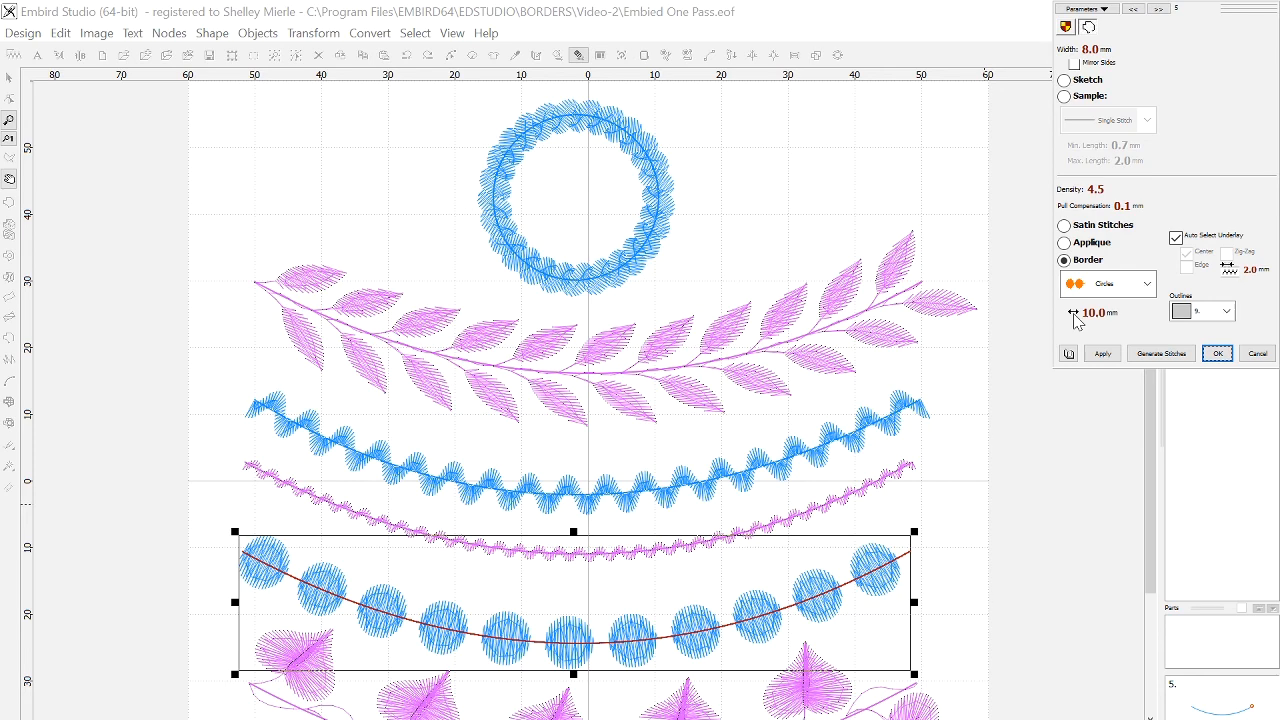
pyautogui.click(1217, 353)
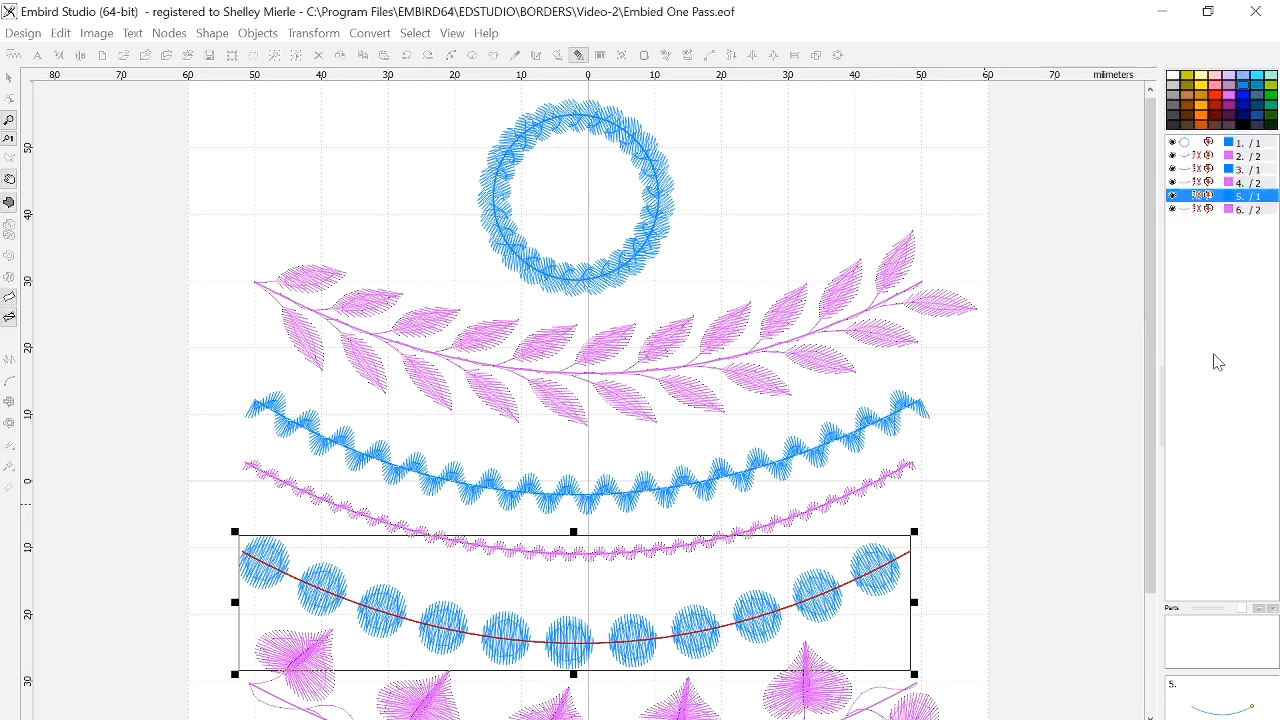
# - Examine the border parameters of the heart-shaped leaf curve at the bottom of the design and close them
pyautogui.moveTo(1148, 437); pyautogui.dragTo(1134, 486)
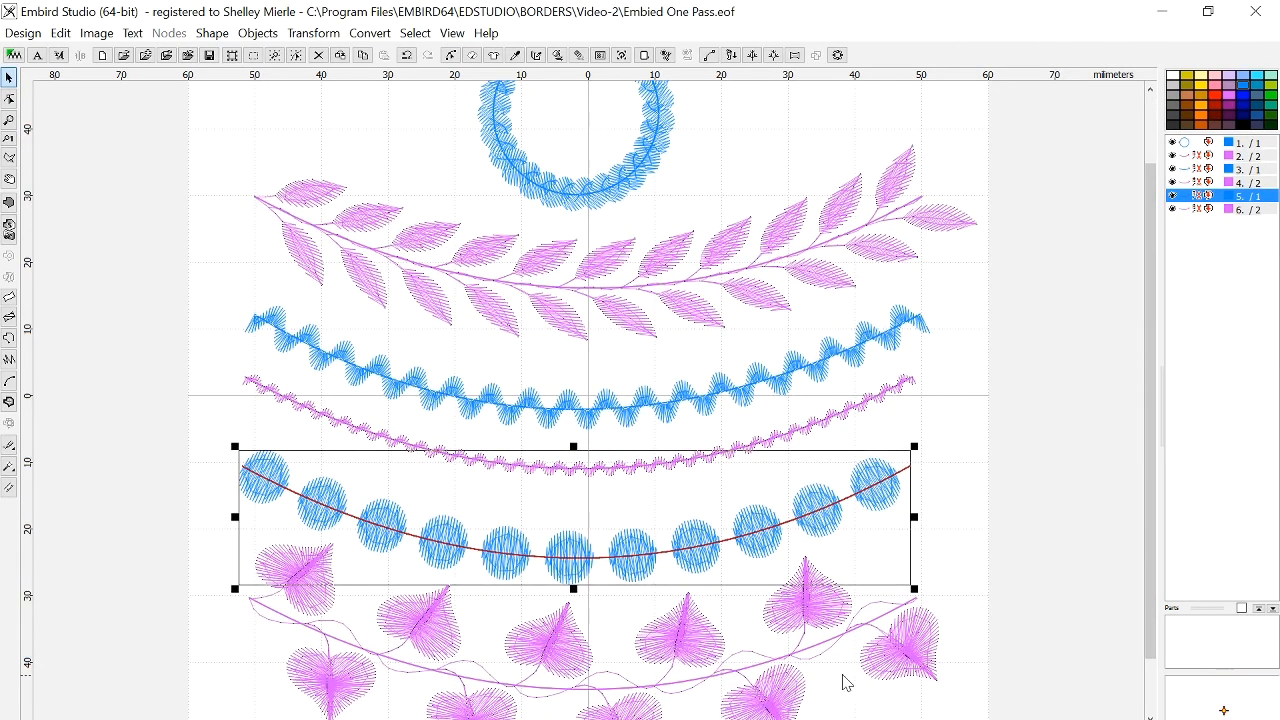
pyautogui.click(812, 622)
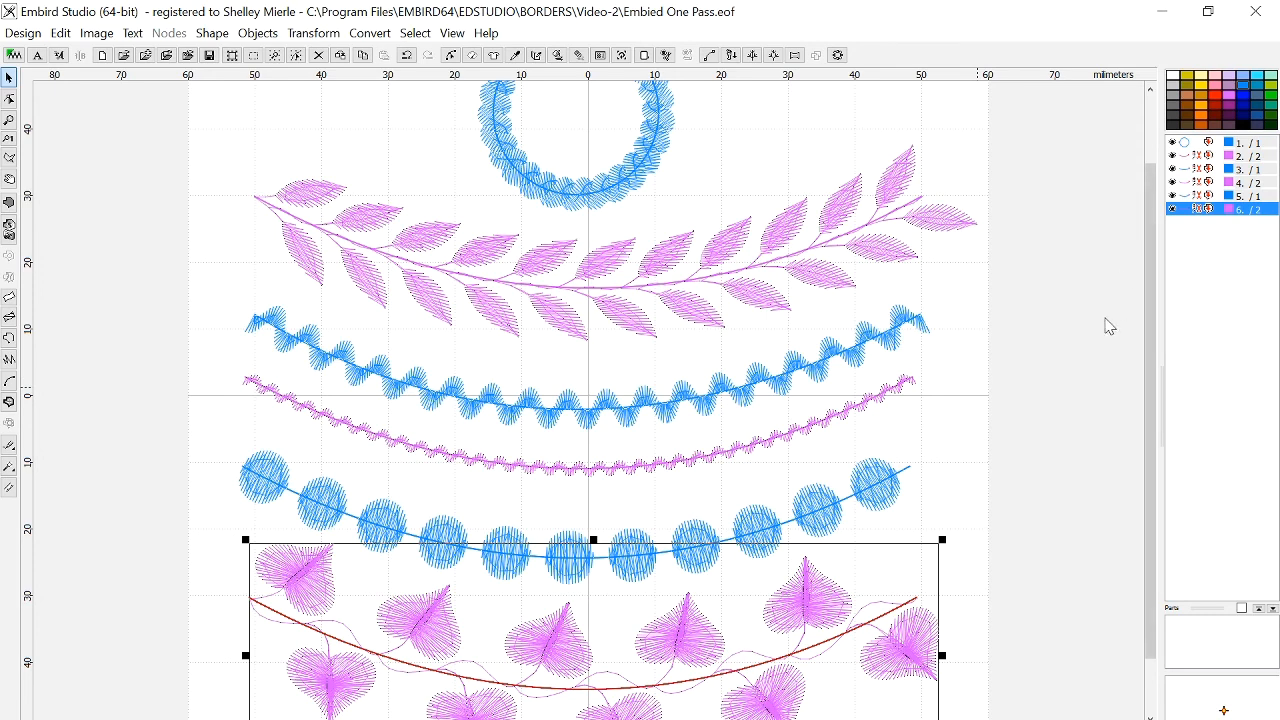
pyautogui.press('p')
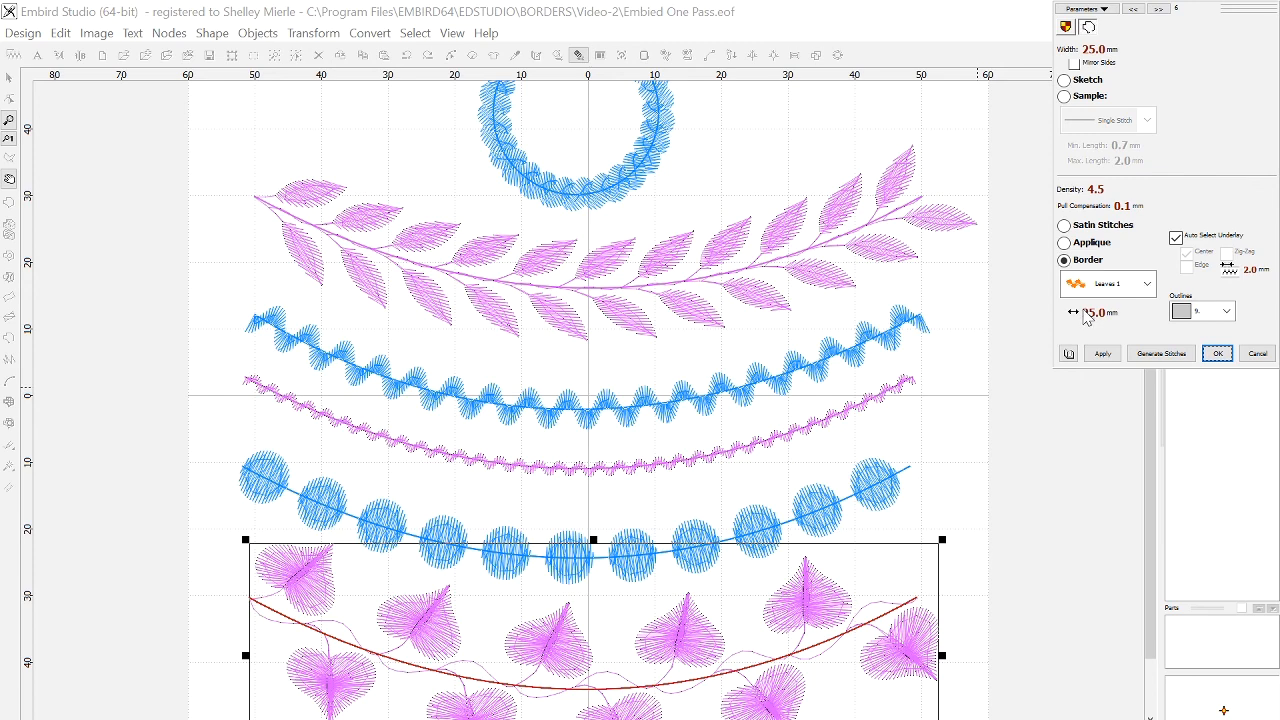
pyautogui.click(1218, 355)
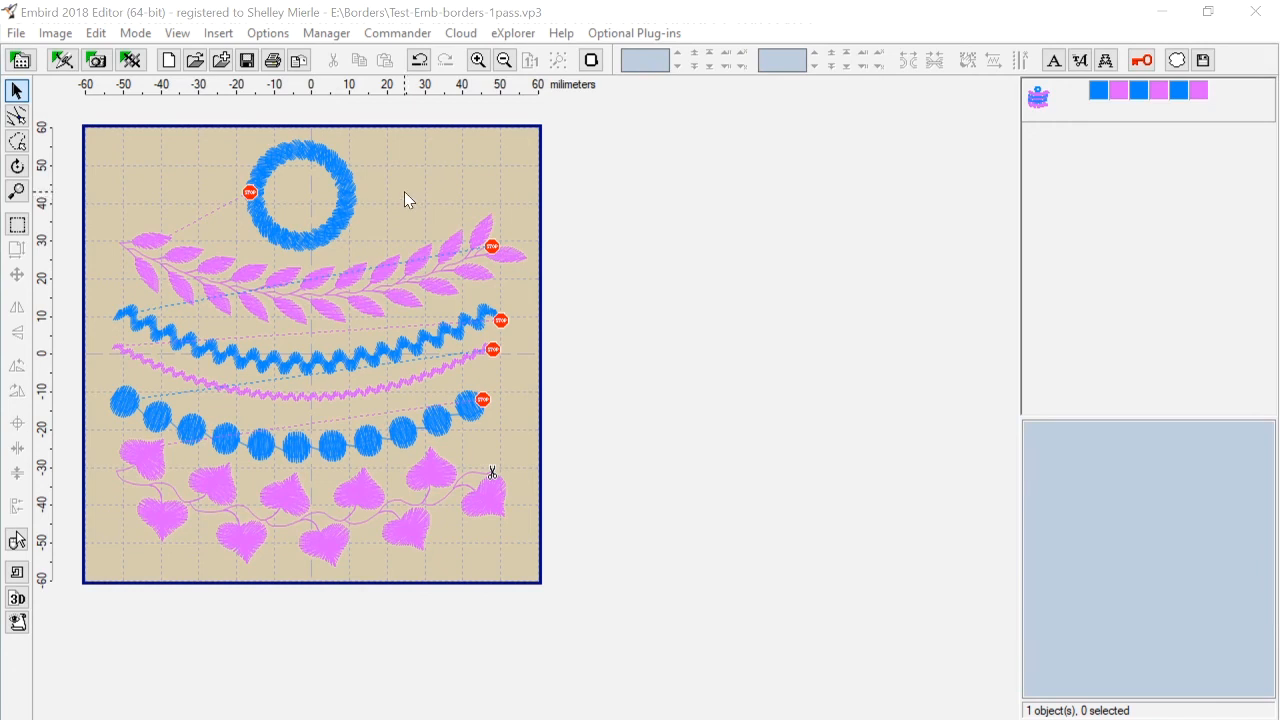
# - In Embird Editor, remove all trimming codes from the Test-Emb-borders-1pass.vp3 design and deselect it
pyautogui.click(1039, 99)
pyautogui.rightClick(1055, 458)
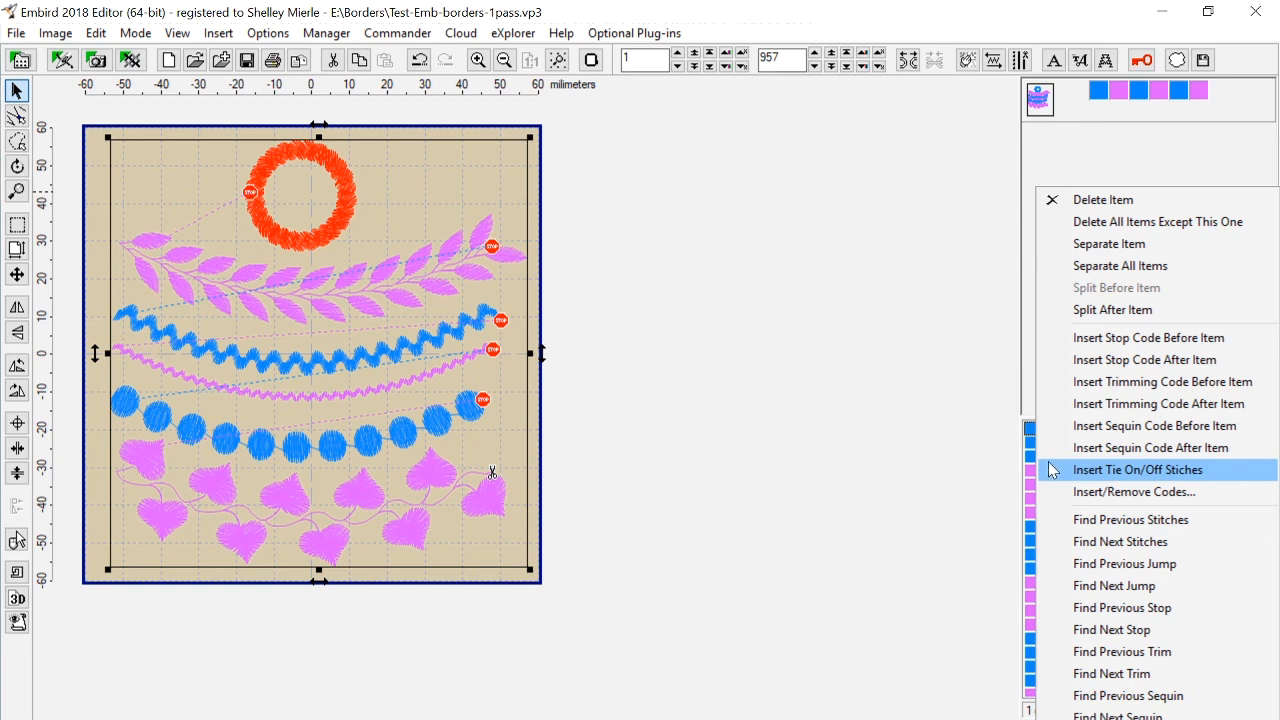
pyautogui.click(1055, 492)
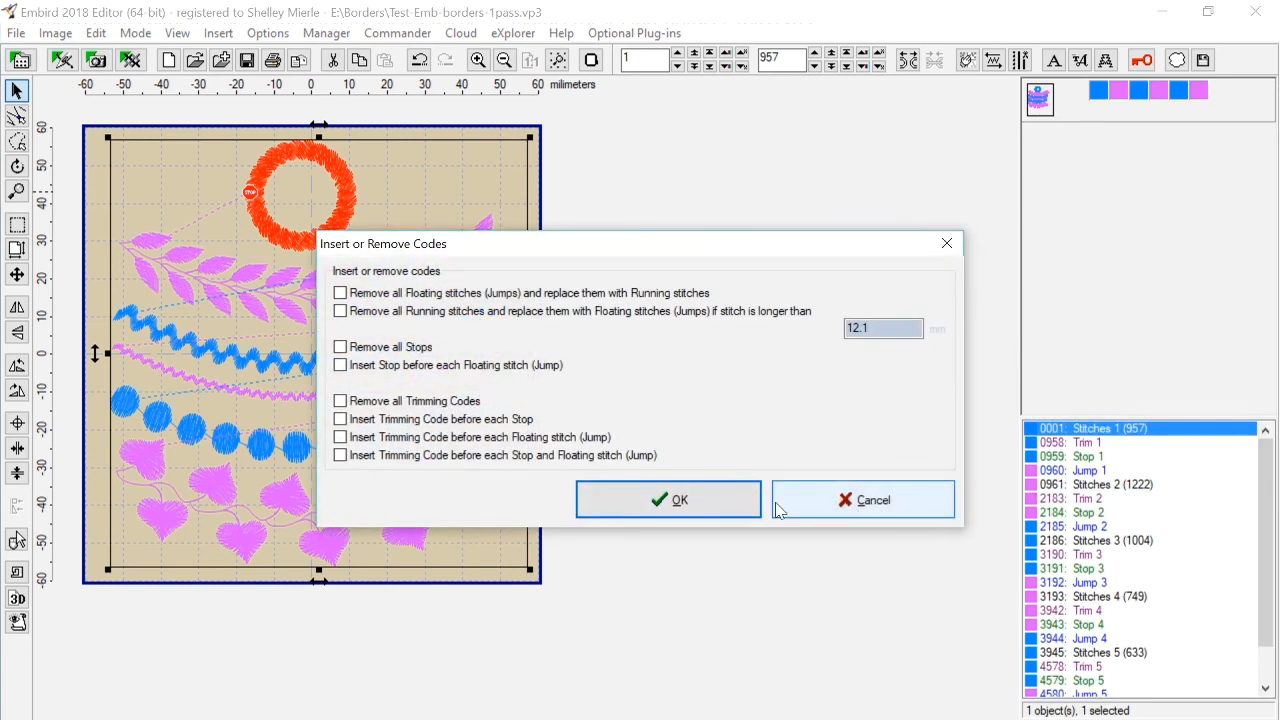
pyautogui.click(341, 402)
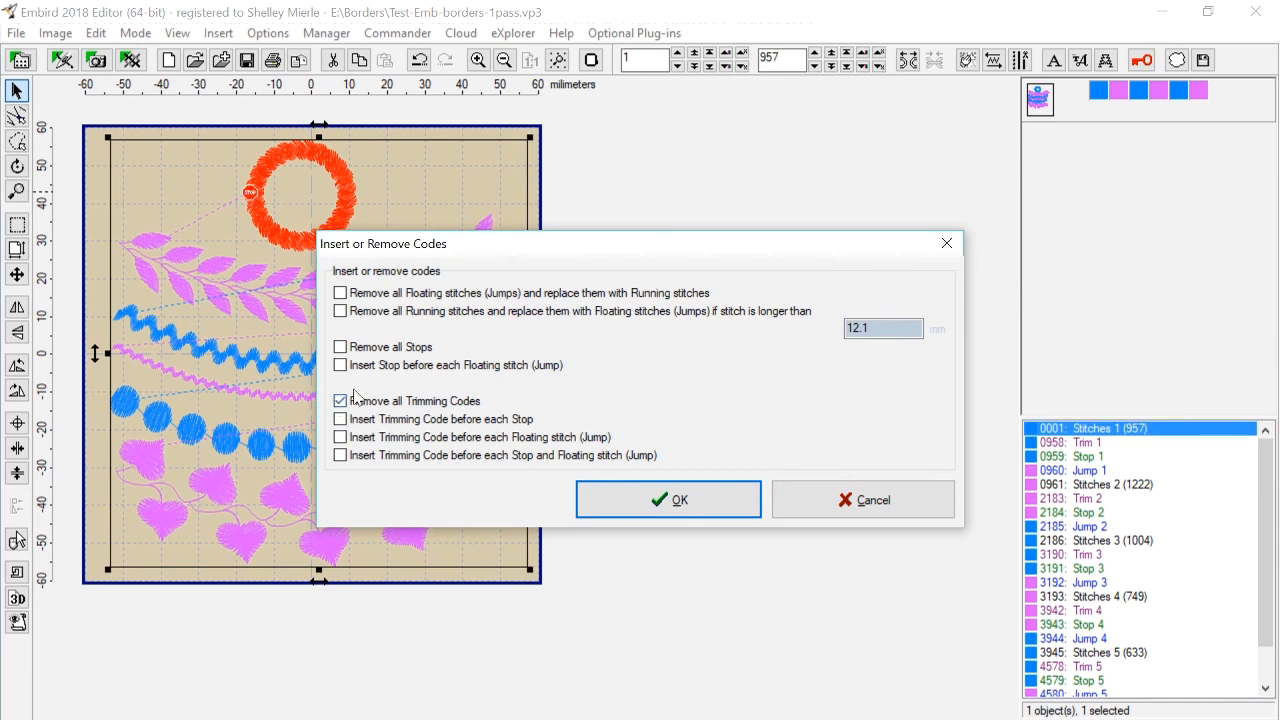
pyautogui.click(665, 509)
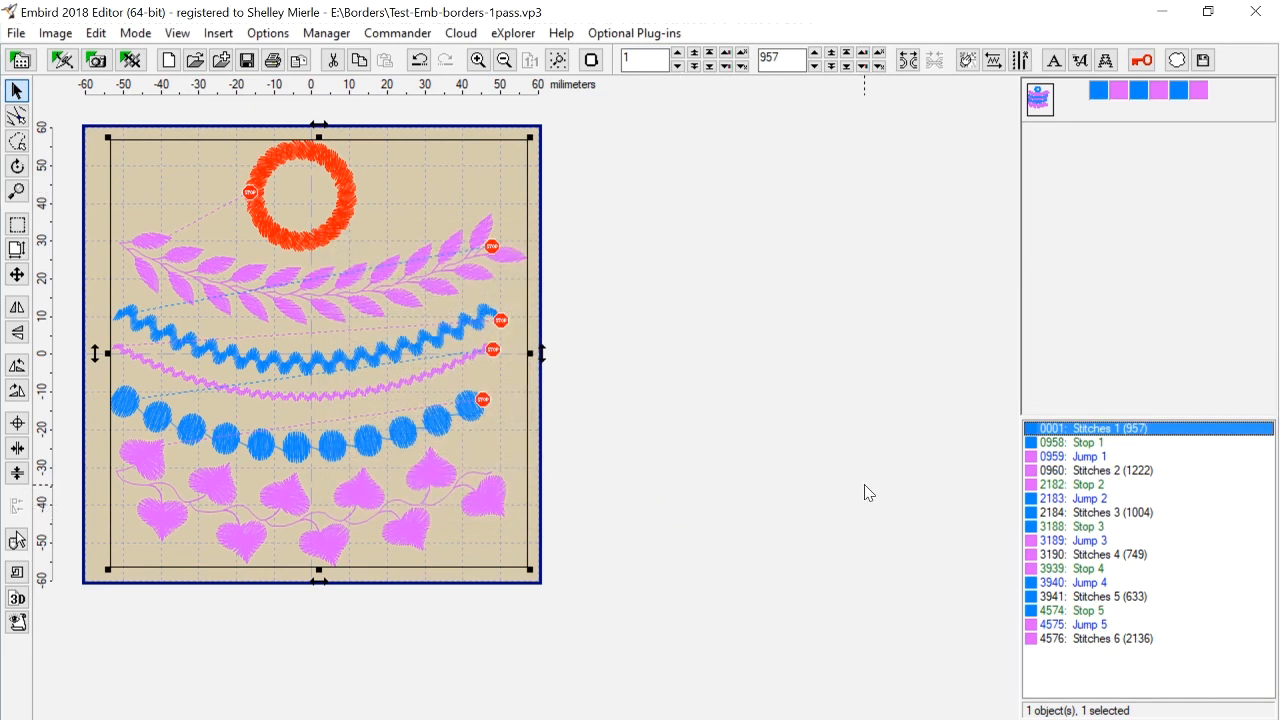
pyautogui.click(535, 257)
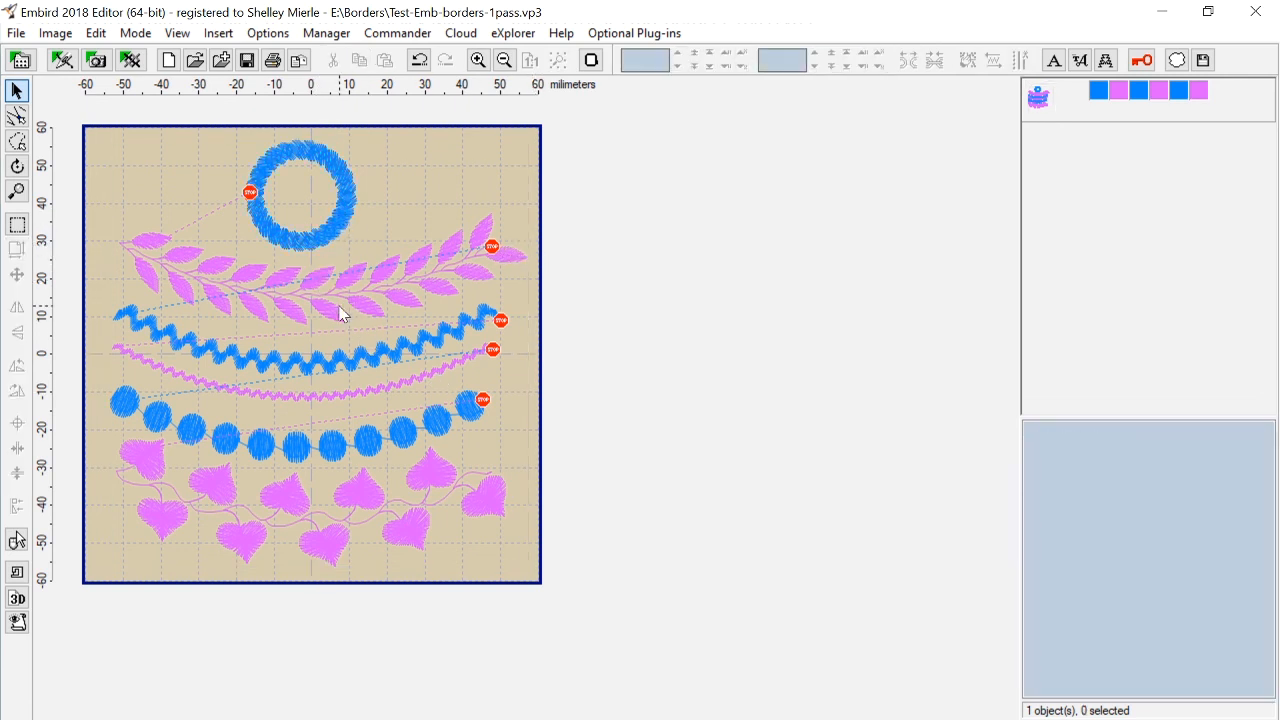